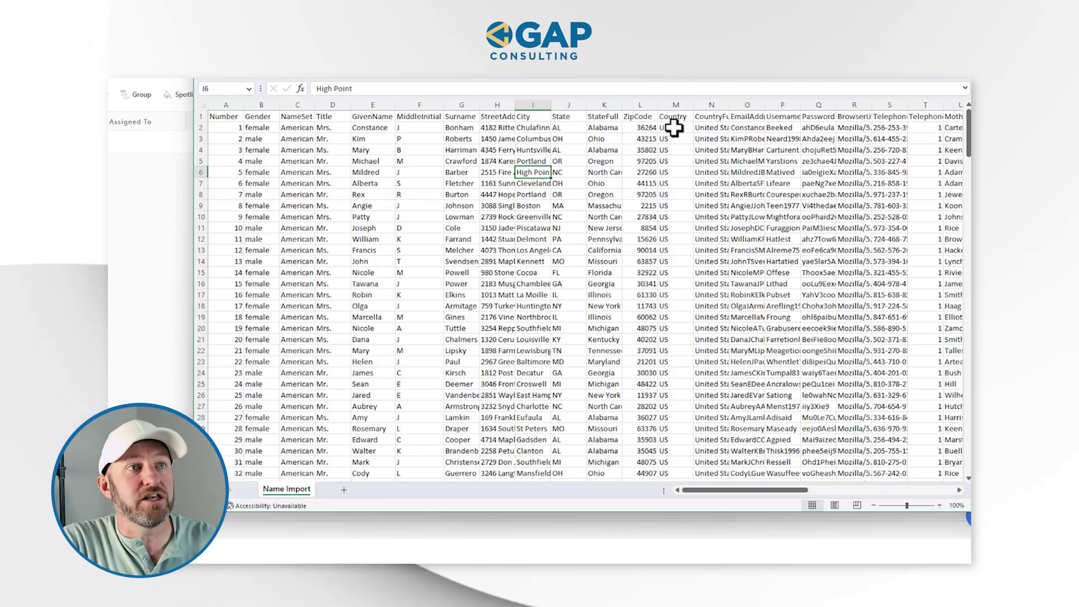
# - AutoFit the EmailAddress column, check sample emails and the header row, then switch to SmartSuite
pyautogui.doubleClick(908, 105)
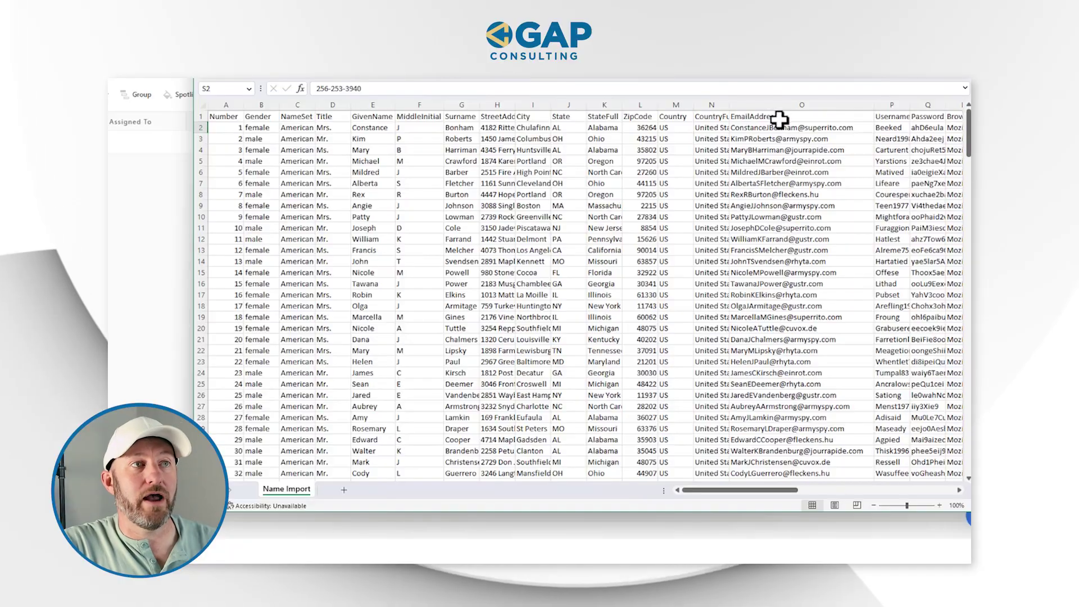
pyautogui.moveTo(779, 115); pyautogui.dragTo(789, 355)
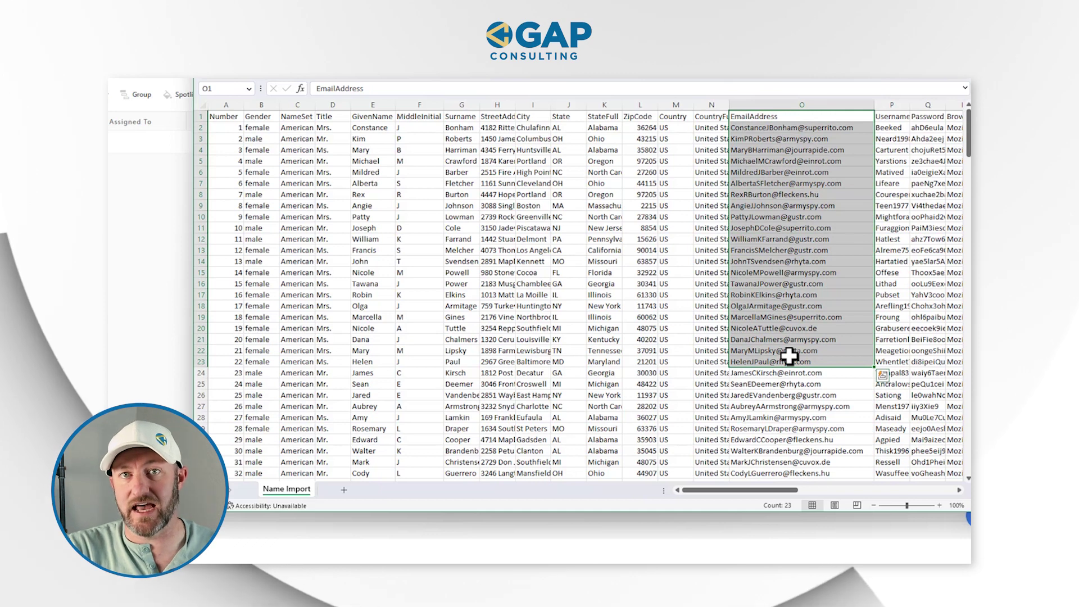
pyautogui.click(790, 357)
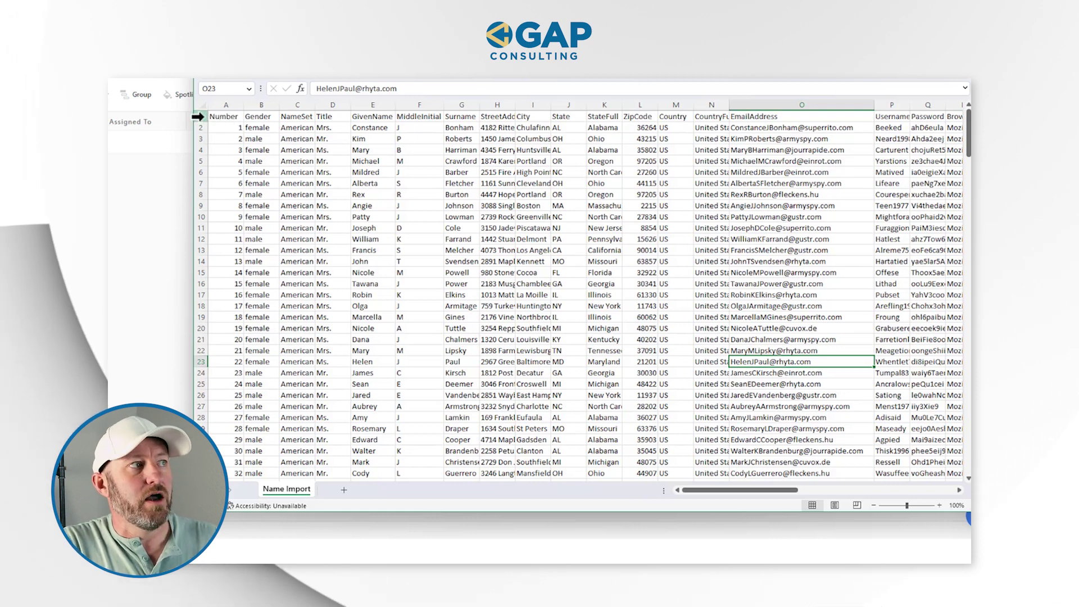
pyautogui.click(198, 117)
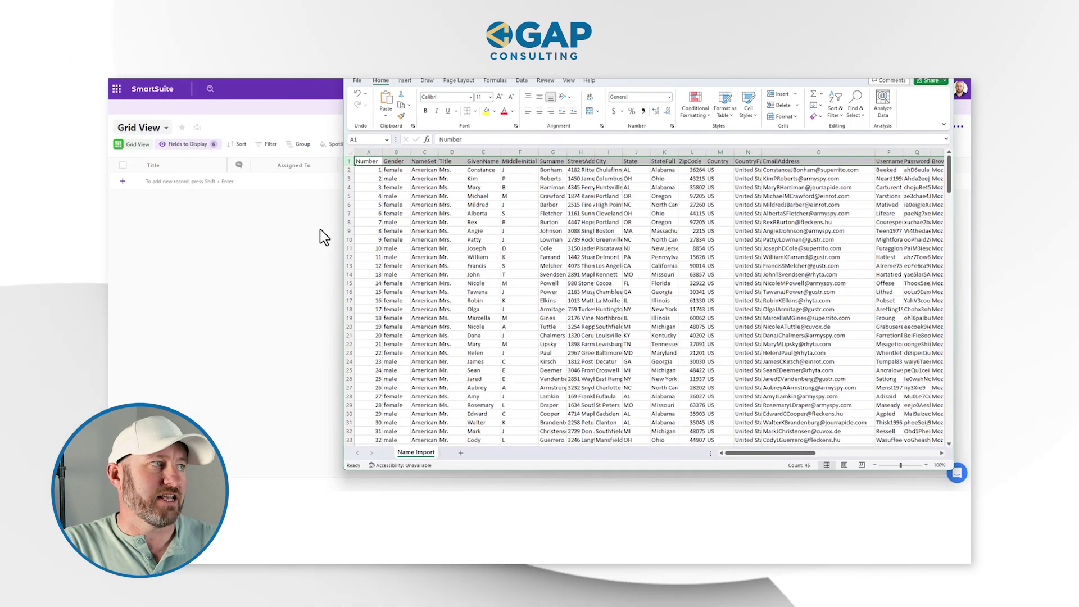
pyautogui.click(254, 252)
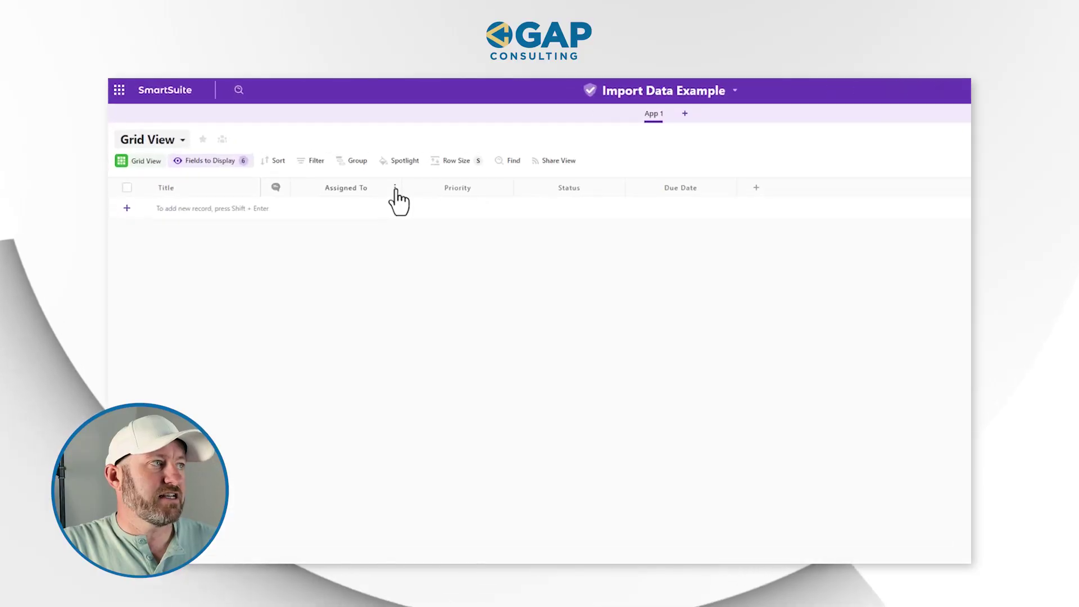
# - Delete the Assigned To field; dismiss the warning that Status cannot be deleted yet
pyautogui.click(395, 190)
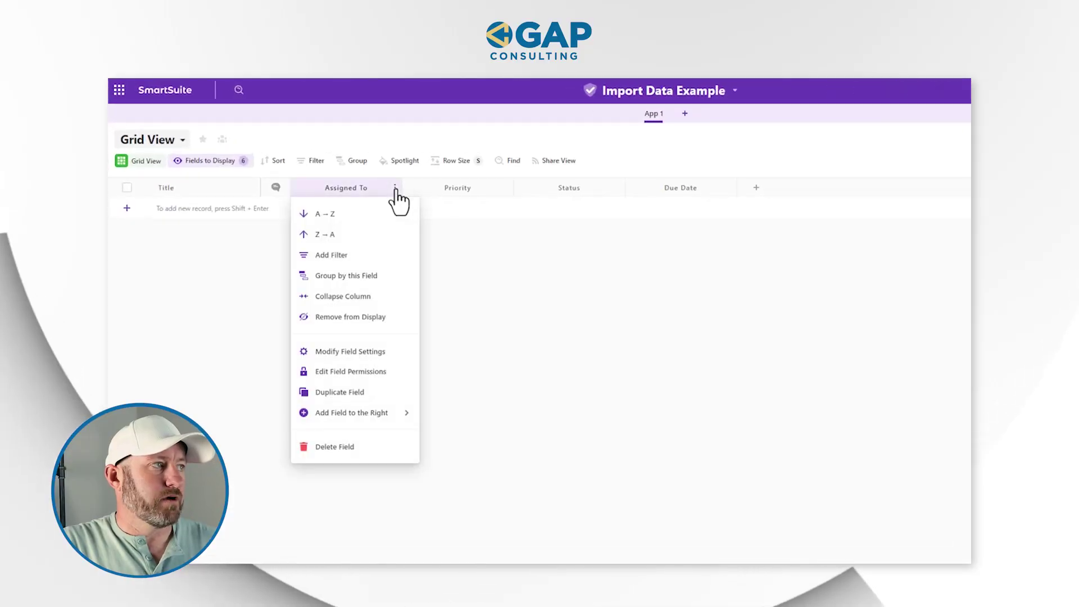
pyautogui.click(371, 448)
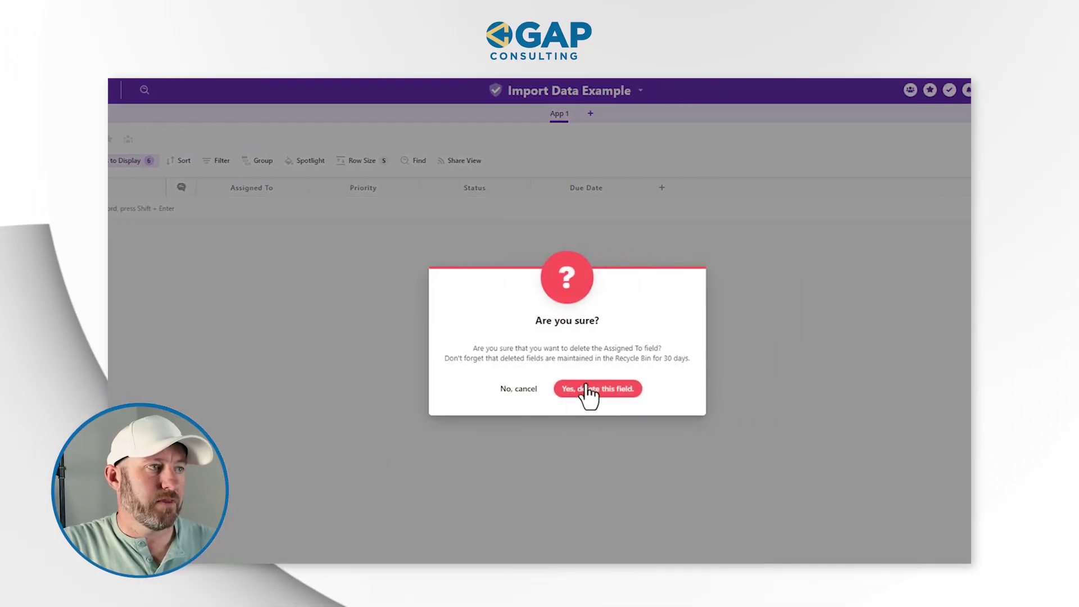
pyautogui.click(703, 389)
pyautogui.click(411, 189)
pyautogui.click(388, 449)
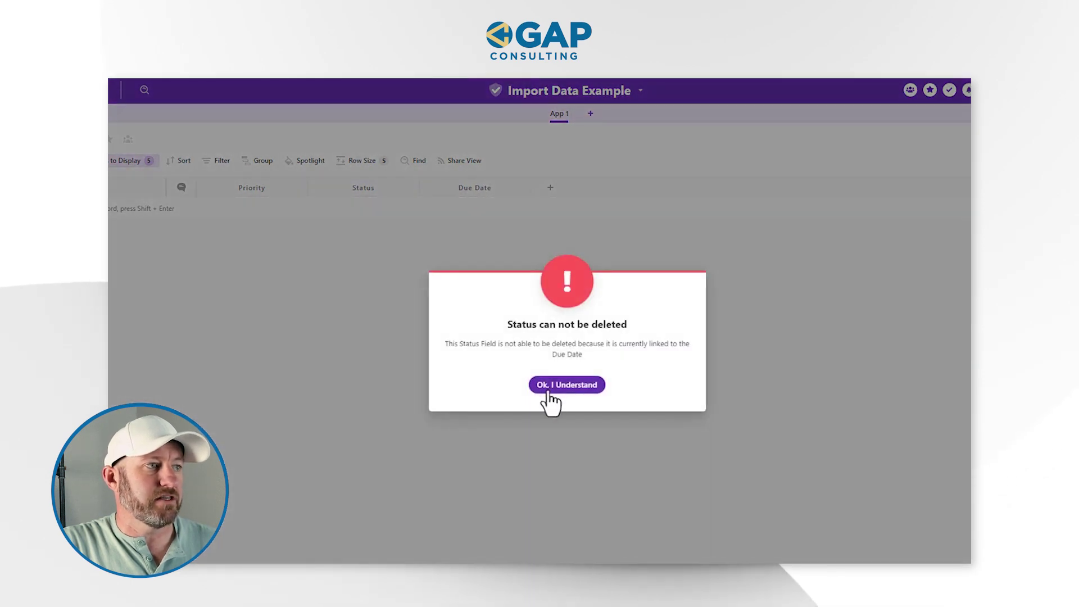
pyautogui.click(562, 386)
# - Delete the Due Date, Priority and Status fields
pyautogui.click(523, 191)
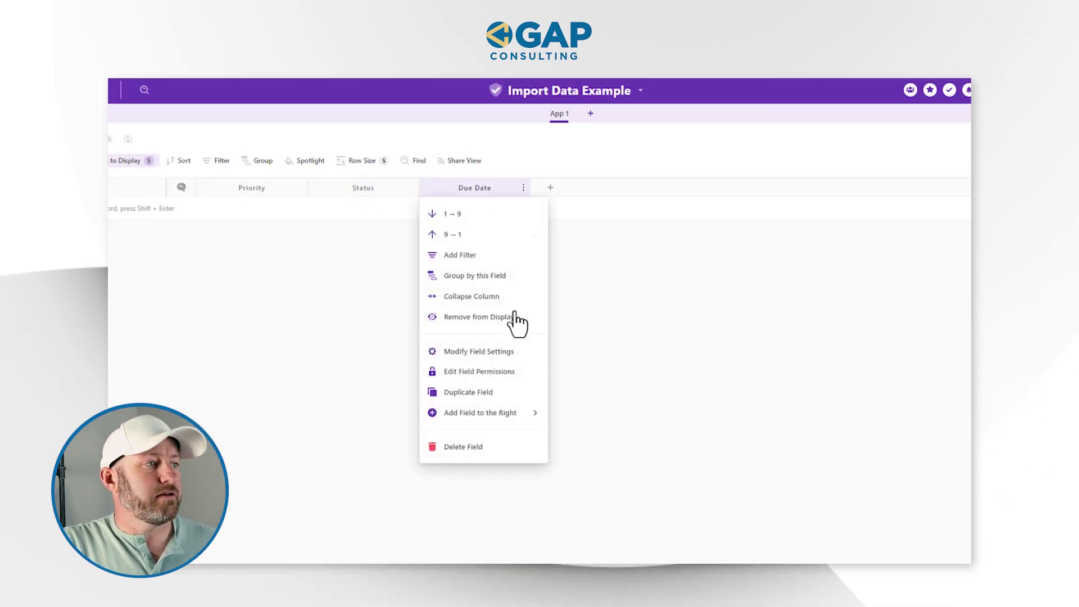
pyautogui.click(484, 447)
pyautogui.click(598, 389)
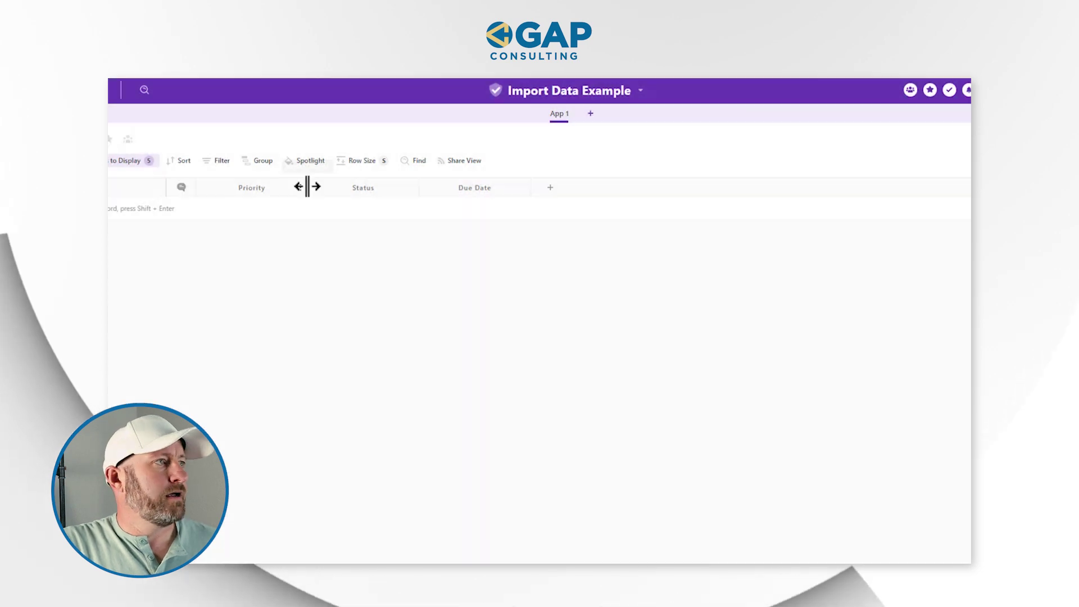
pyautogui.click(300, 191)
pyautogui.click(352, 444)
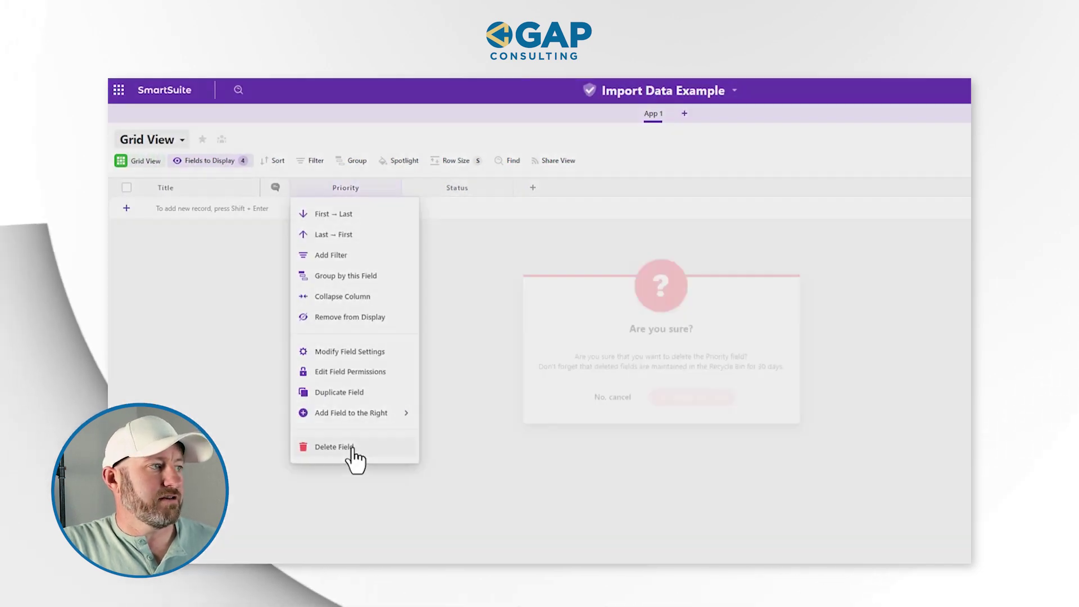
pyautogui.click(669, 390)
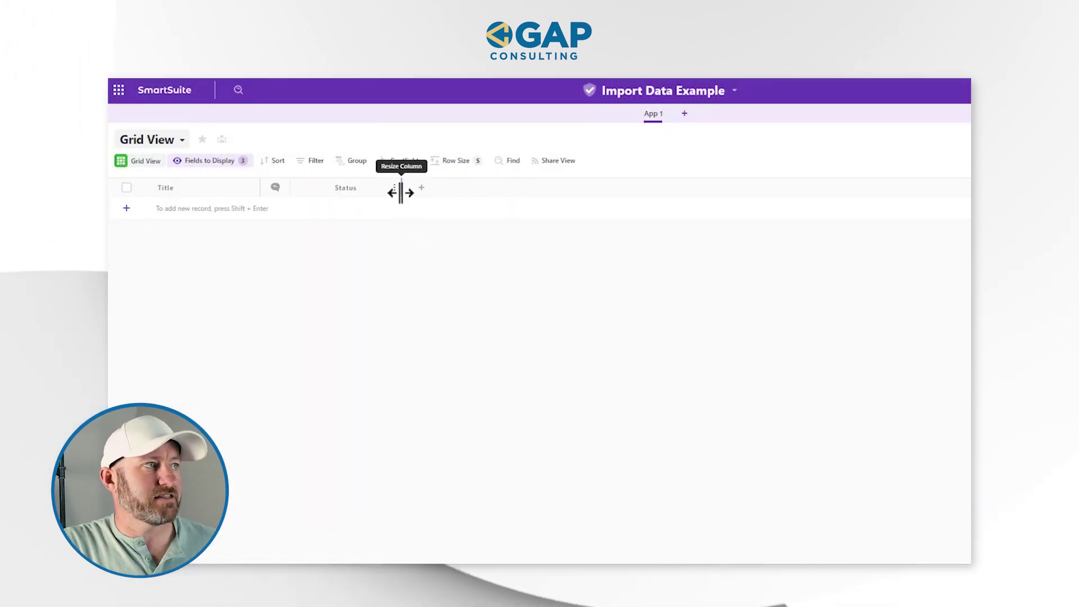
pyautogui.click(395, 189)
pyautogui.click(366, 447)
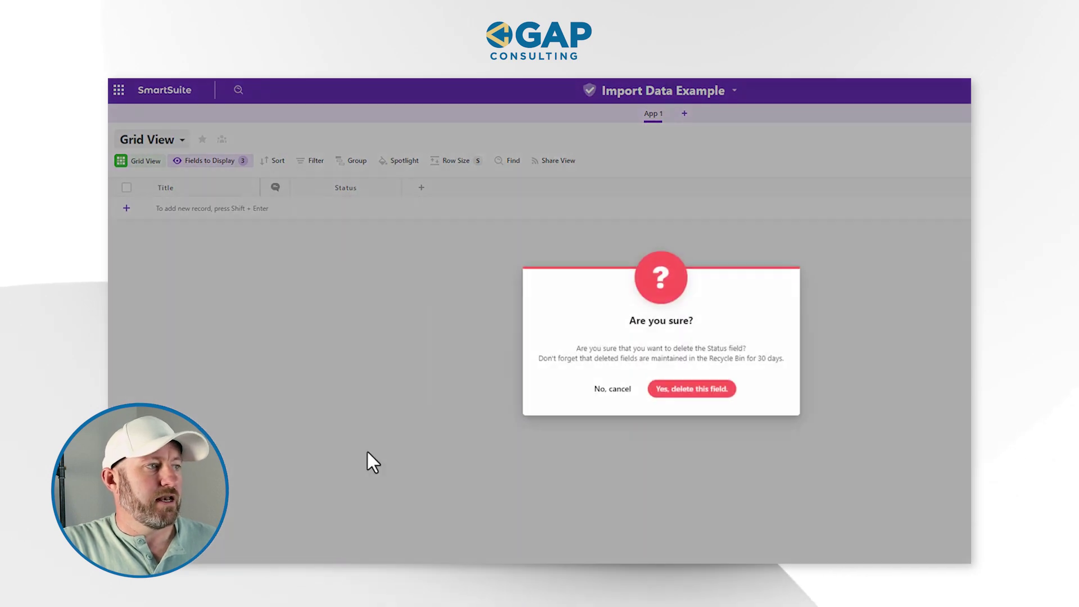
pyautogui.click(673, 389)
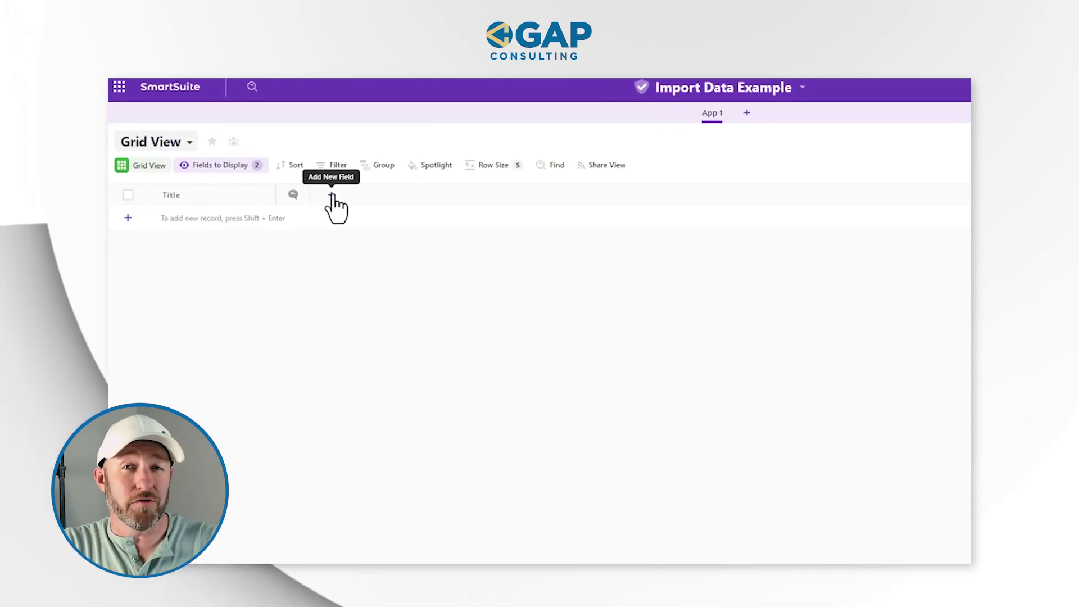
# - Add a Full Name field that includes a middle name
pyautogui.click(332, 196)
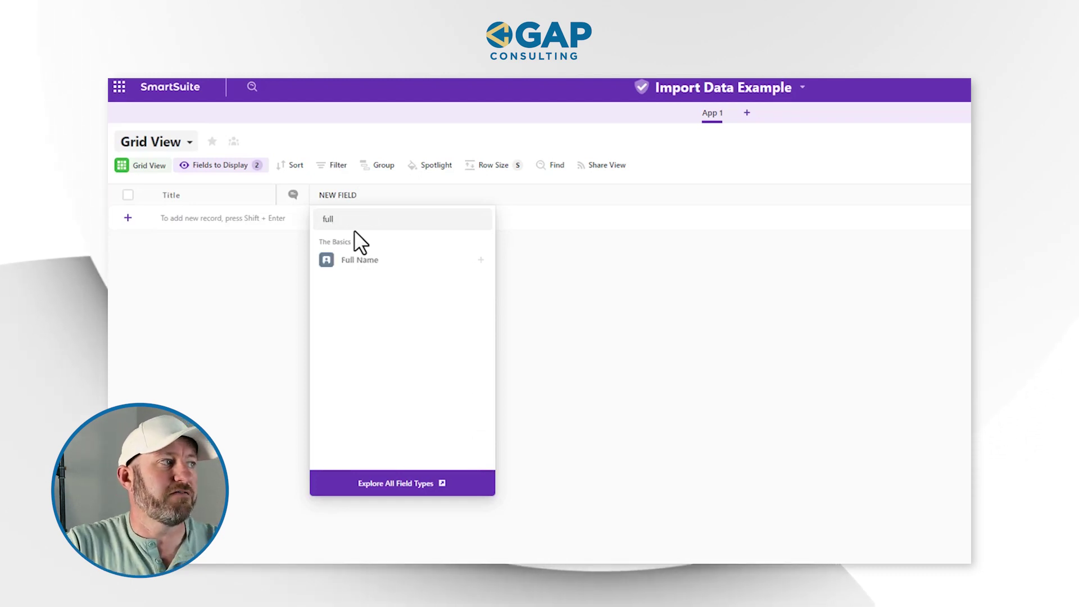
pyautogui.click(370, 262)
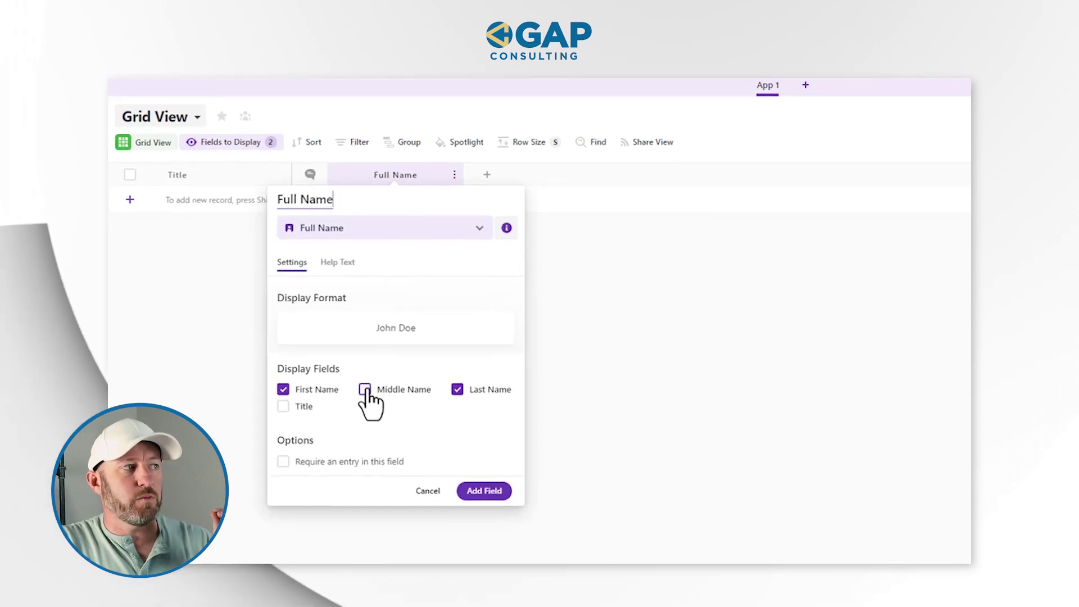
pyautogui.click(366, 390)
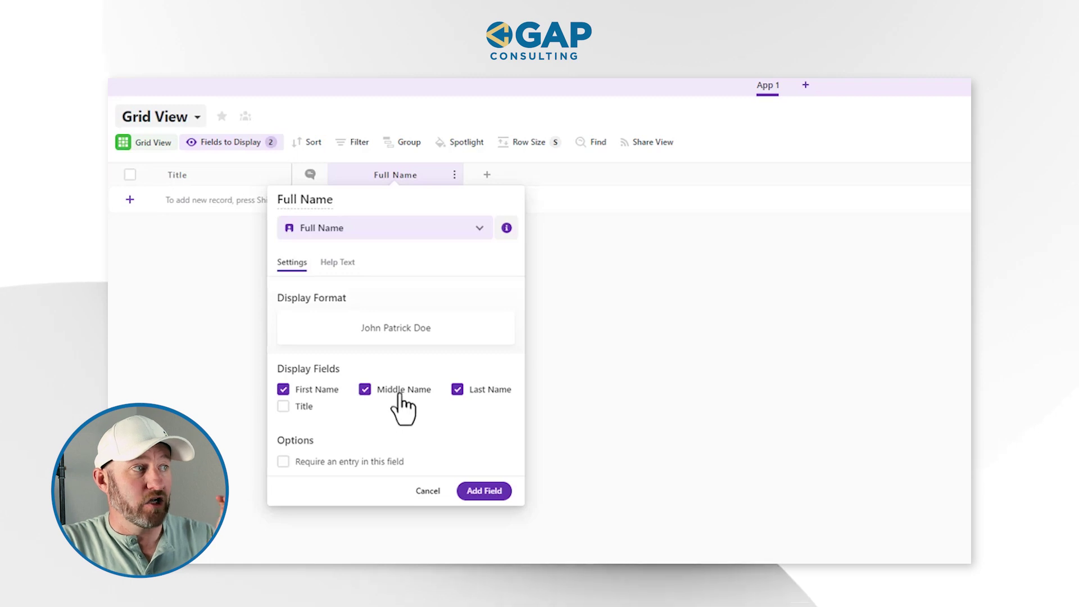
pyautogui.click(485, 492)
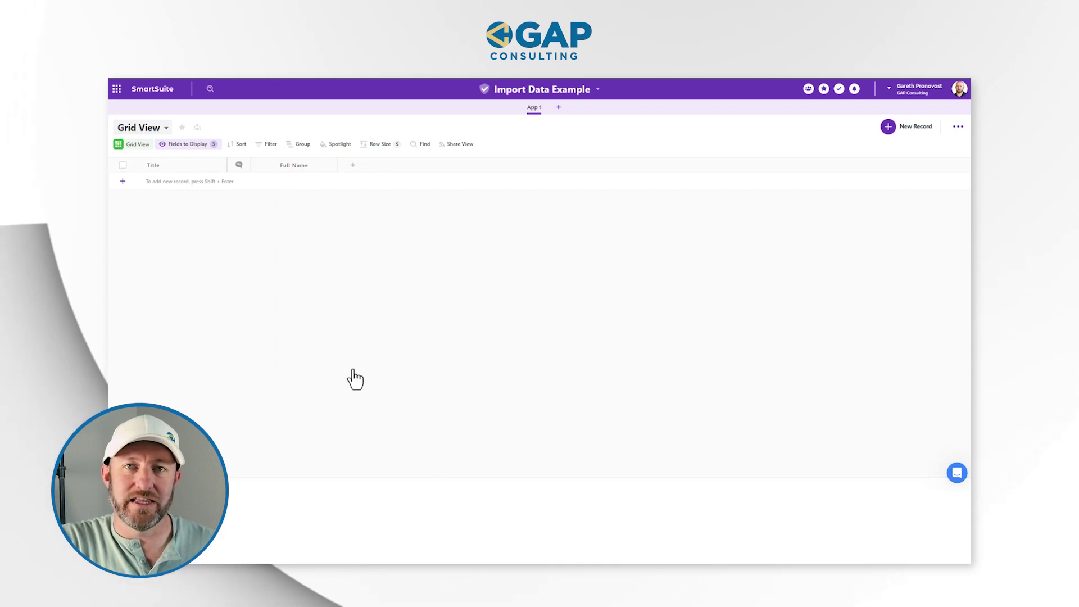
# - Add a Phone field, then choose the Email type for another new field
pyautogui.click(353, 165)
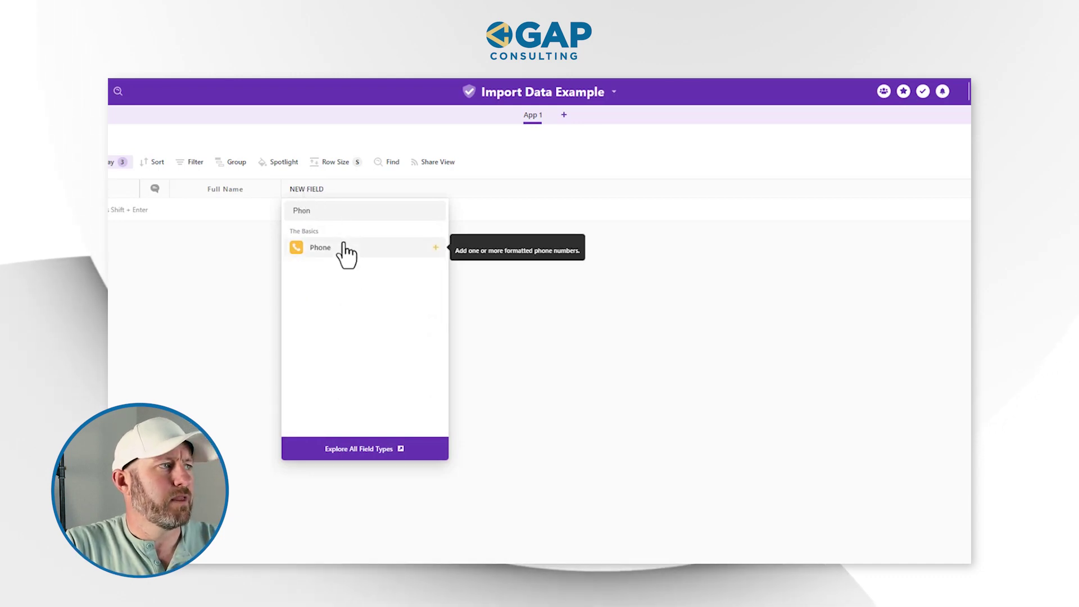
pyautogui.click(340, 249)
pyautogui.click(409, 439)
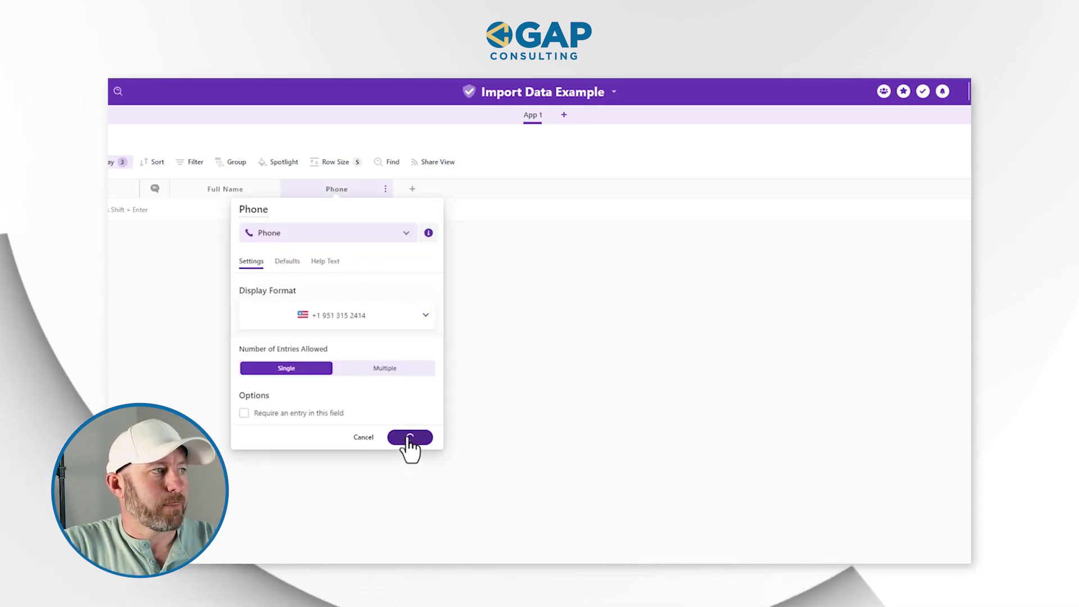
pyautogui.click(412, 190)
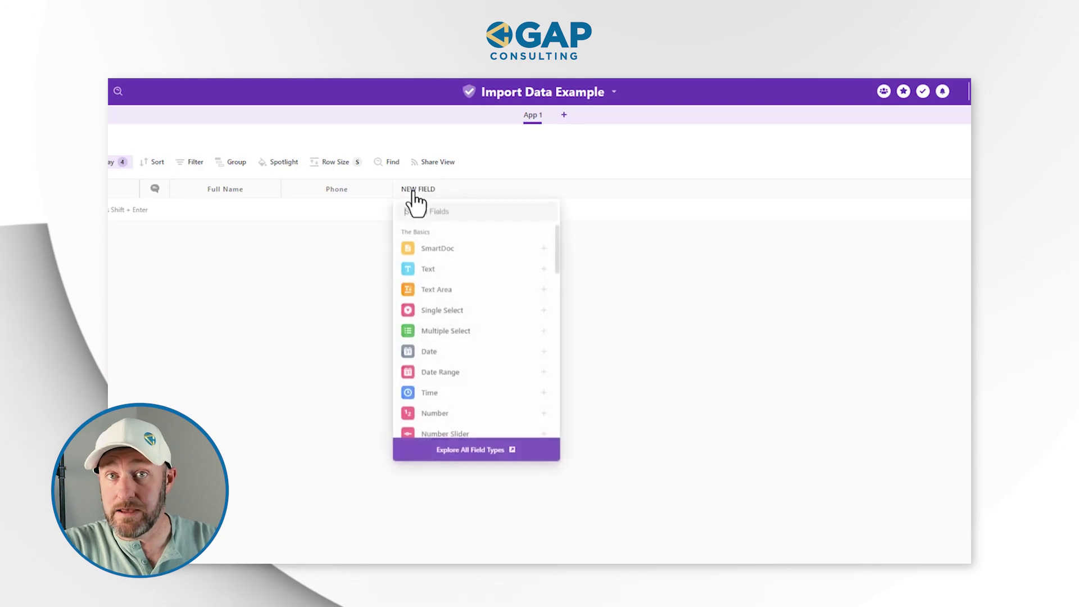
pyautogui.write('E')
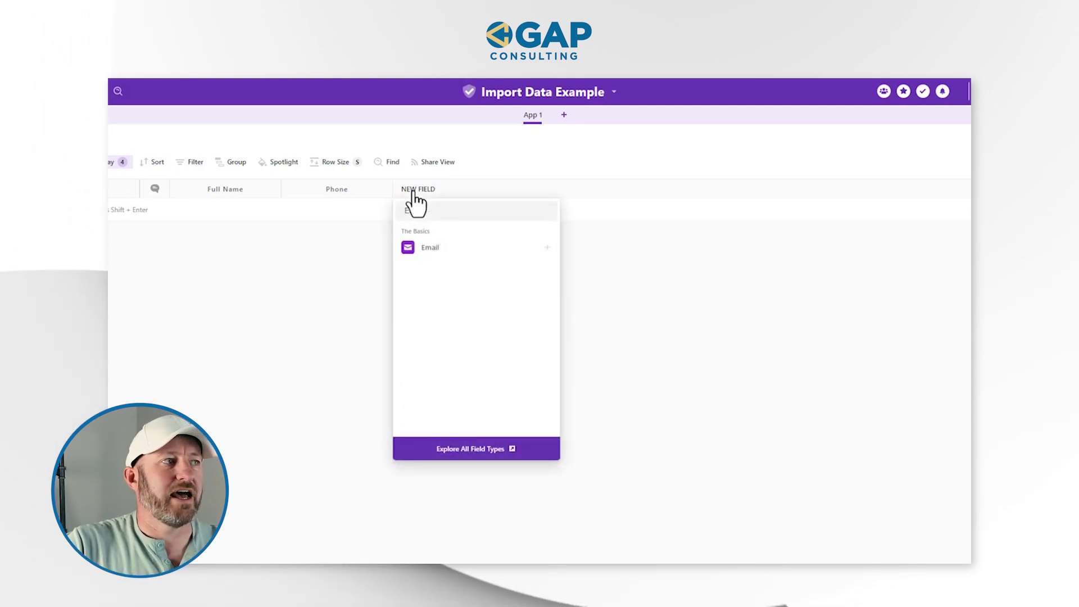
pyautogui.click(434, 248)
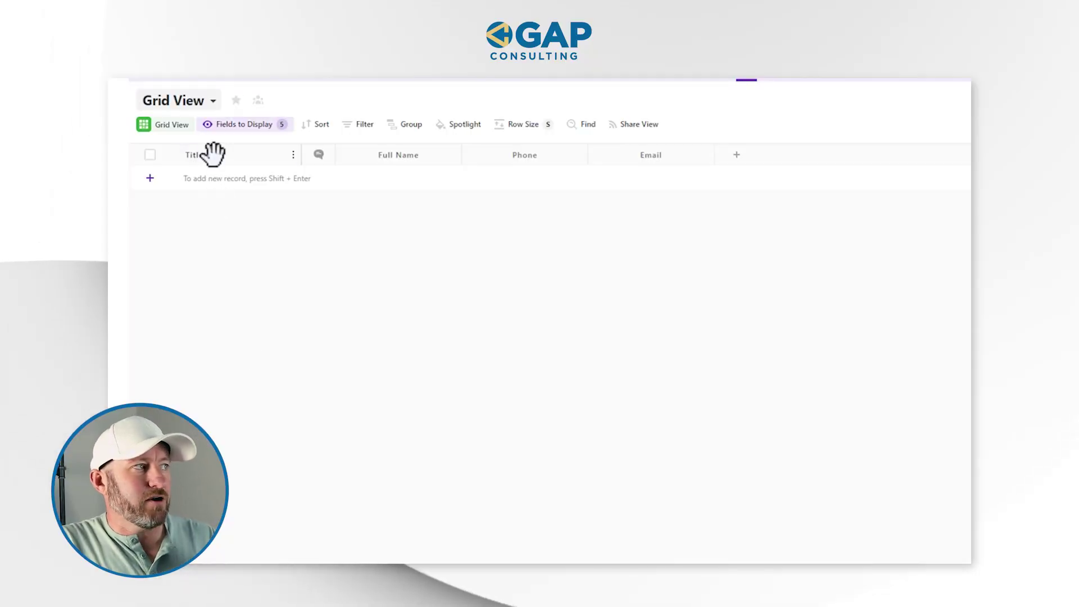
# - Make the Title field auto-generated from the Full Name field
pyautogui.click(213, 154)
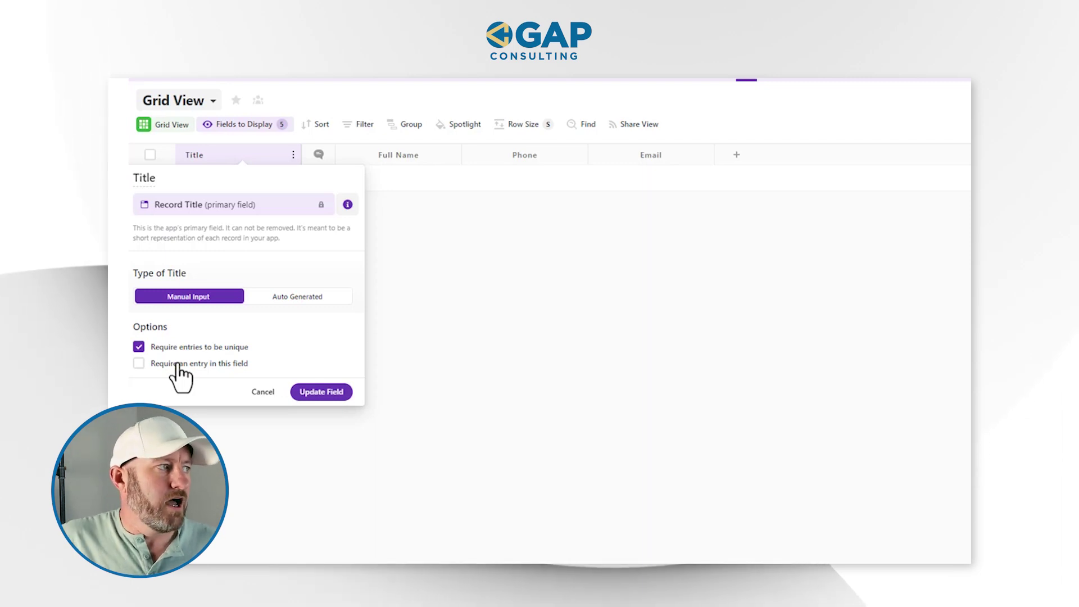
pyautogui.click(300, 296)
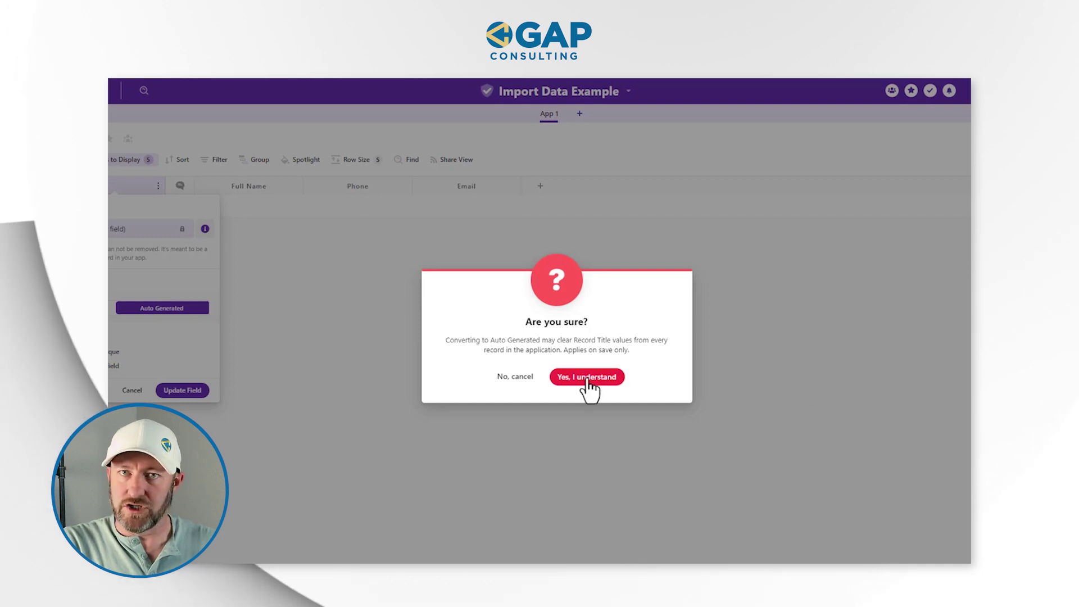
pyautogui.click(589, 378)
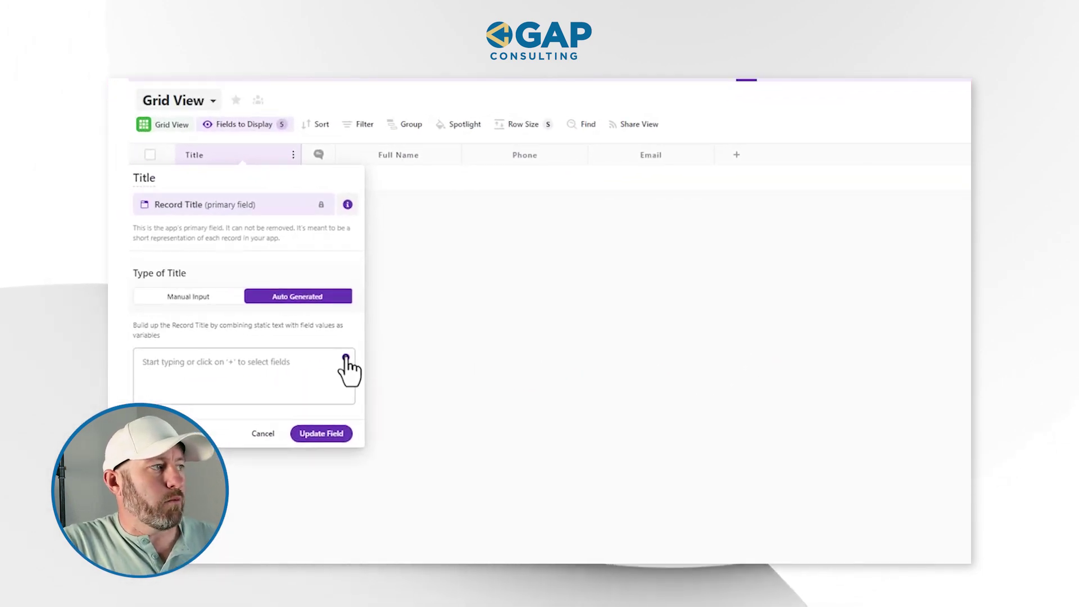
pyautogui.click(346, 358)
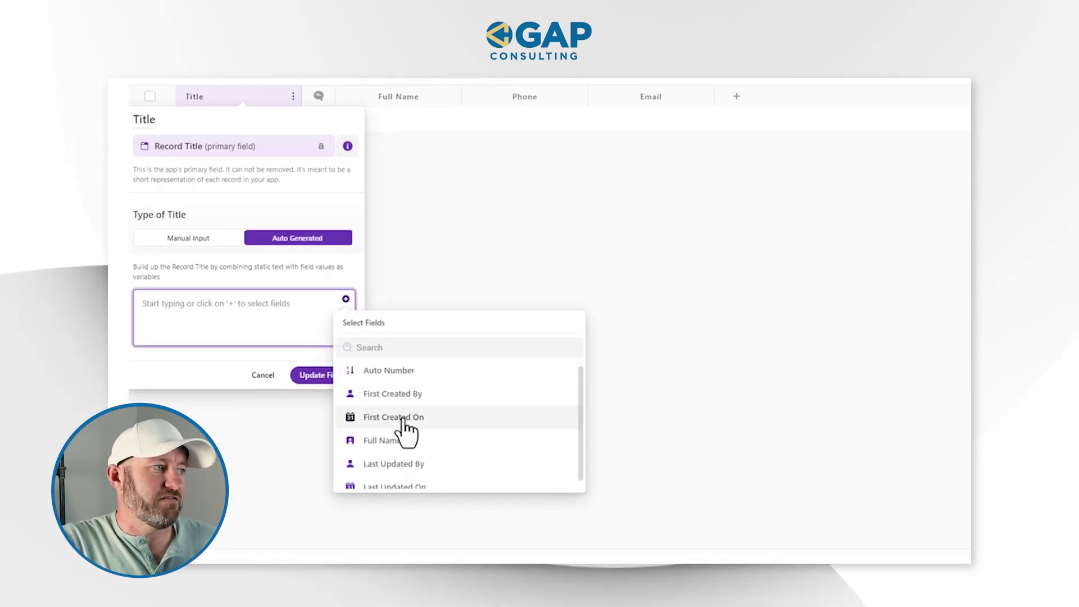
pyautogui.click(450, 432)
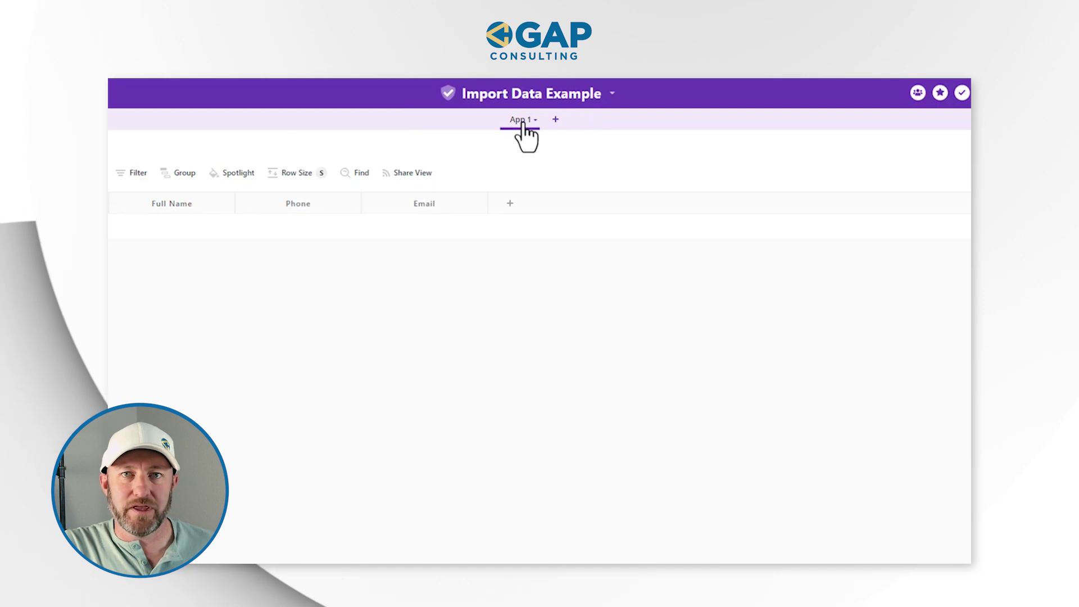
# - Start a CSV import into App 1 and upload the Name Import file from the Desktop
pyautogui.click(536, 122)
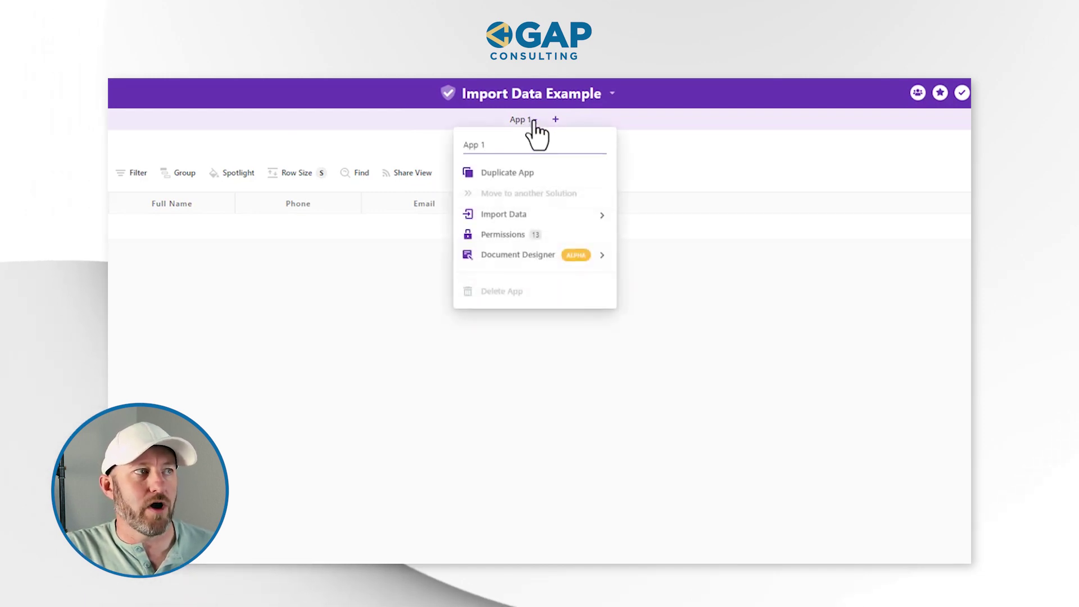
pyautogui.moveTo(533, 219)
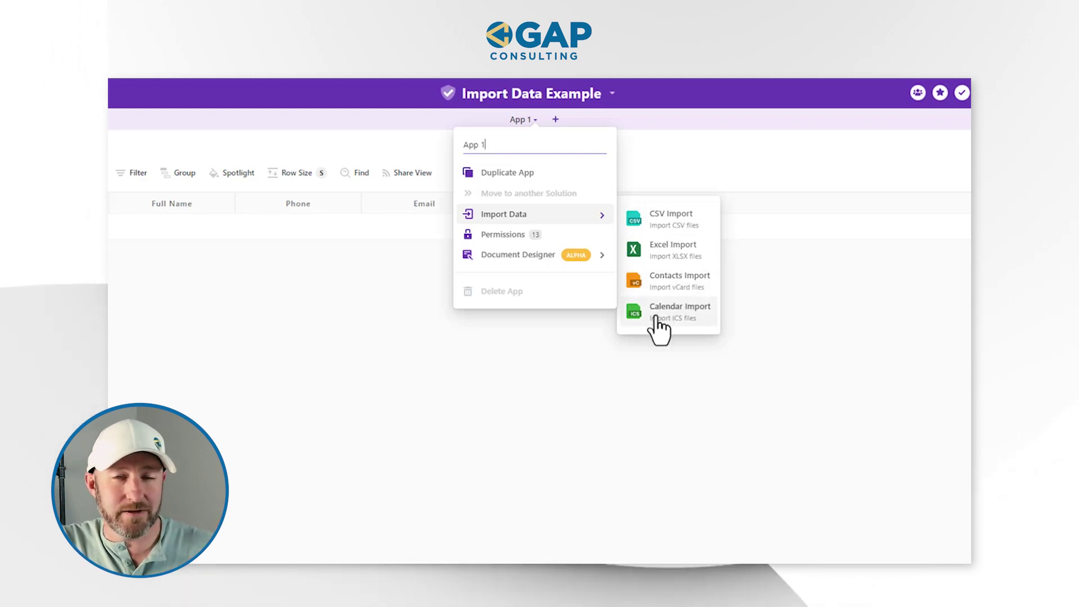
pyautogui.click(674, 219)
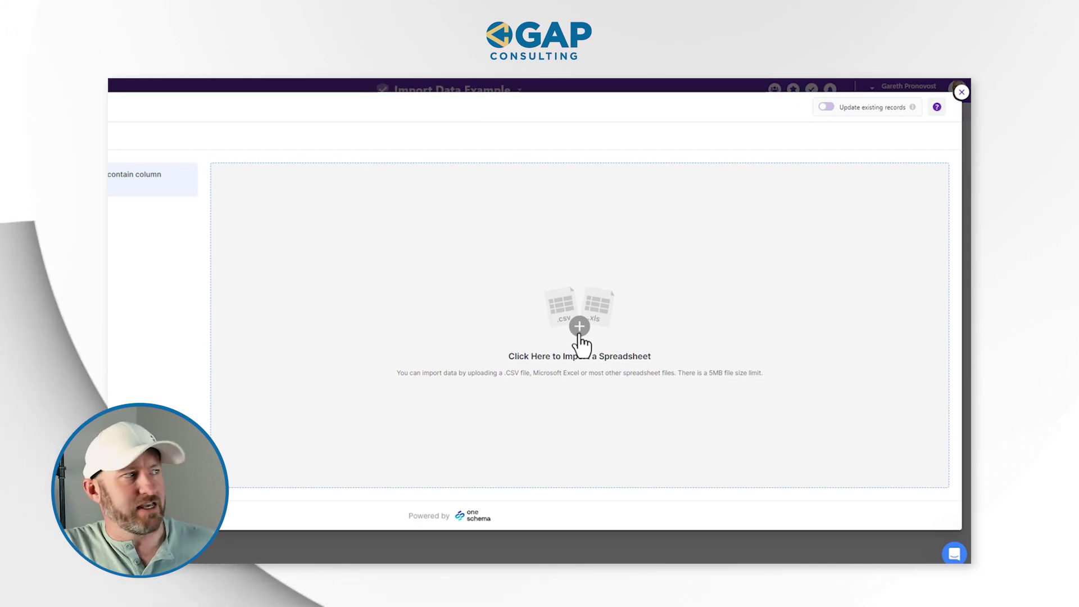
pyautogui.click(580, 332)
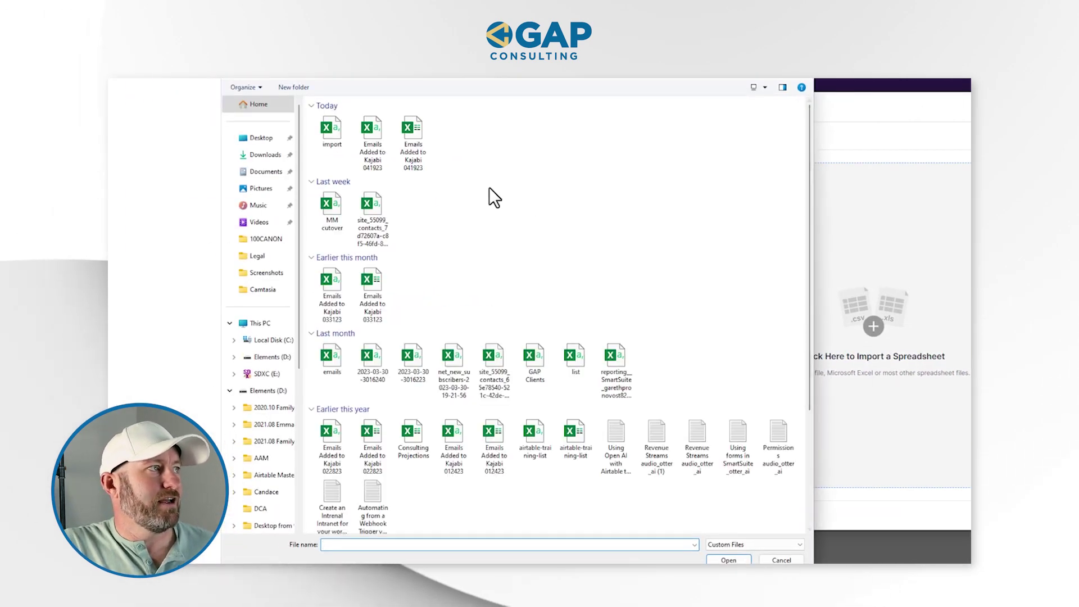
pyautogui.click(262, 138)
pyautogui.doubleClick(363, 315)
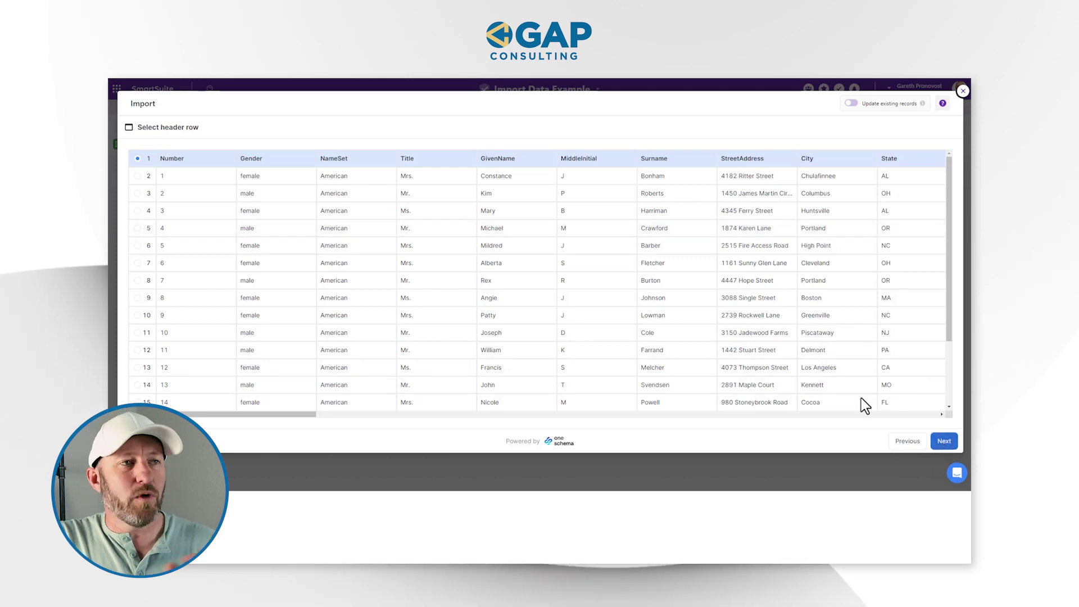
# - Confirm the header row of the uploaded file and continue to column mapping
pyautogui.scroll(-3, 737, 315)
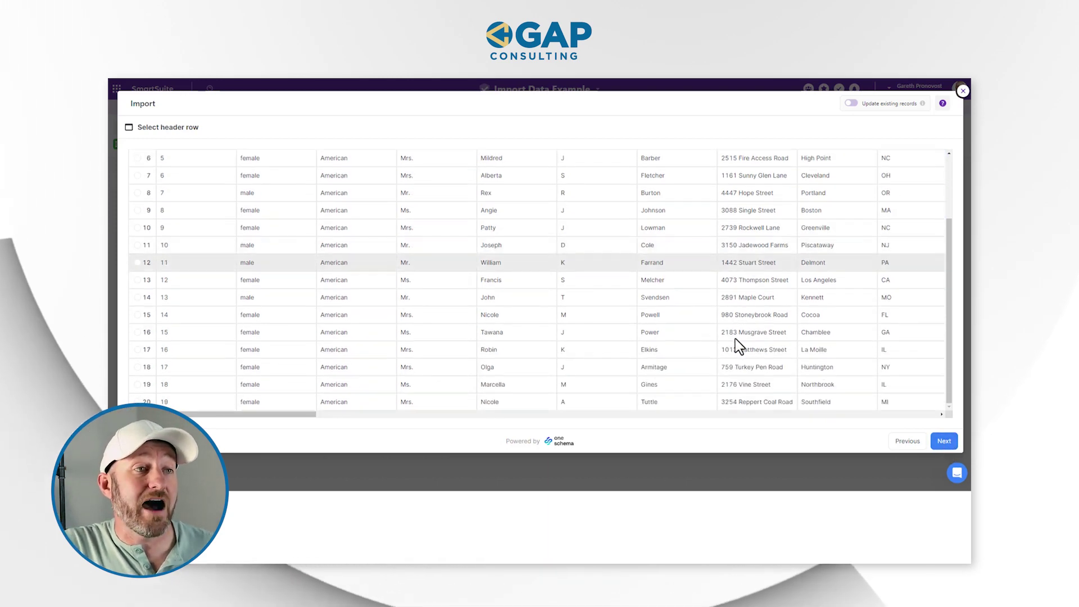
pyautogui.scroll(3, 737, 345)
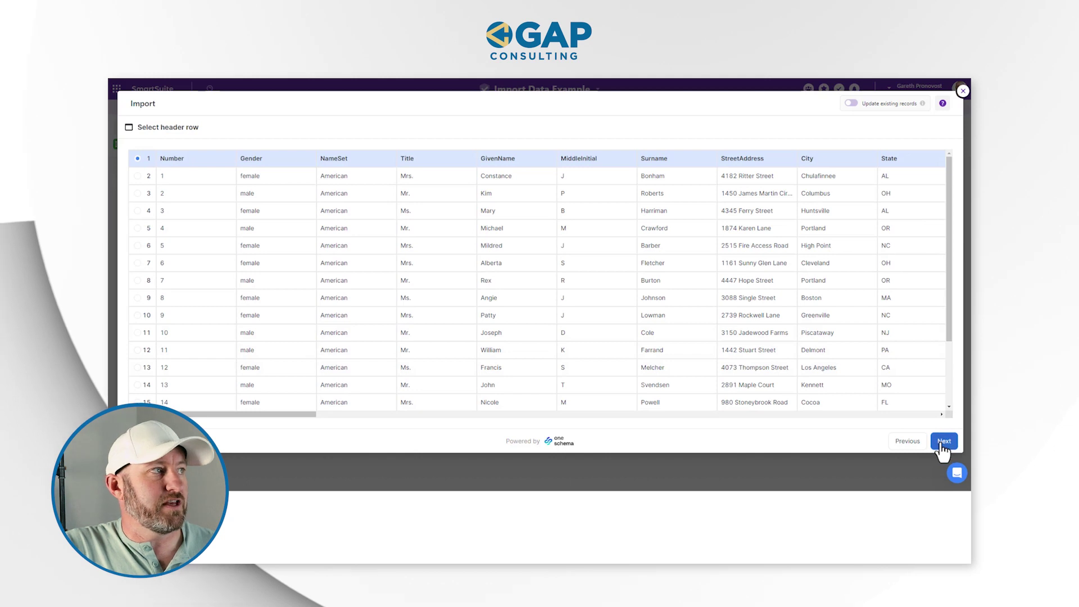
pyautogui.click(942, 442)
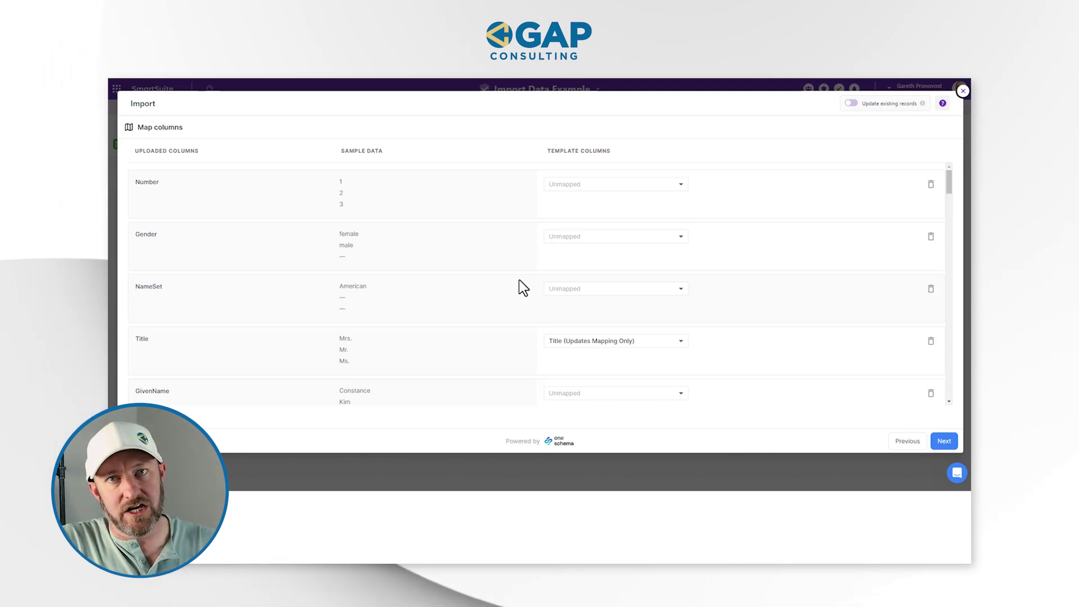
# - Map GivenName, MiddleInitial and Surname to Full Name first, middle and last name
pyautogui.scroll(-2, 517, 285)
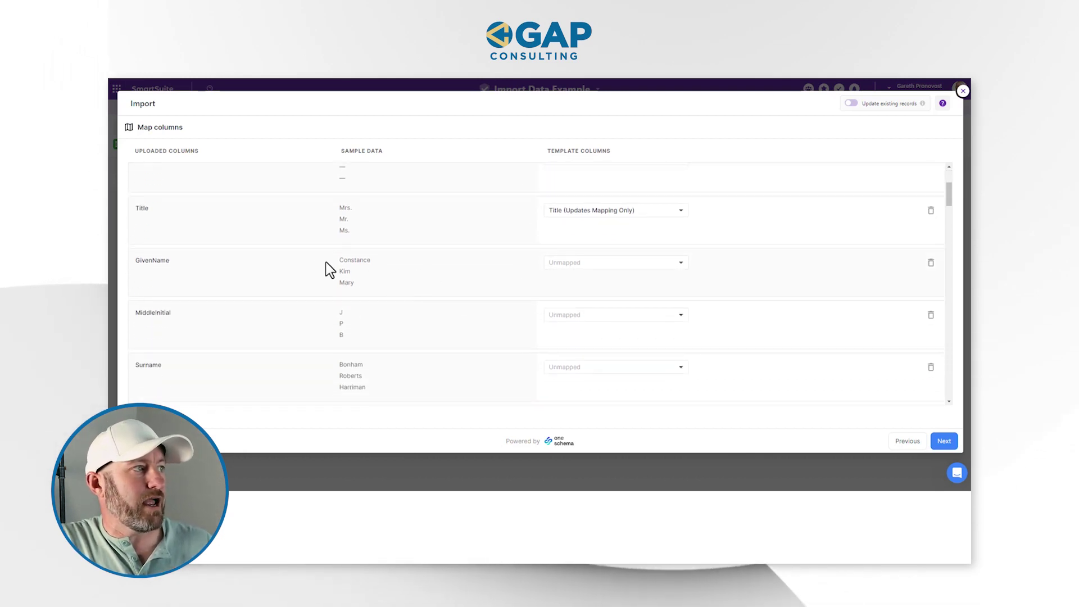
pyautogui.click(569, 270)
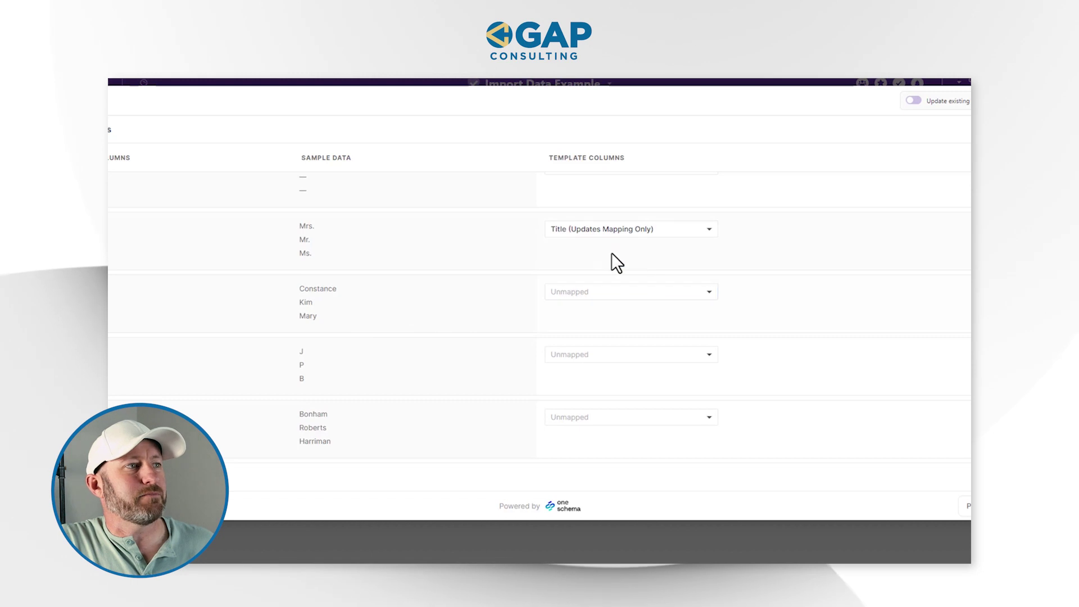
pyautogui.click(624, 291)
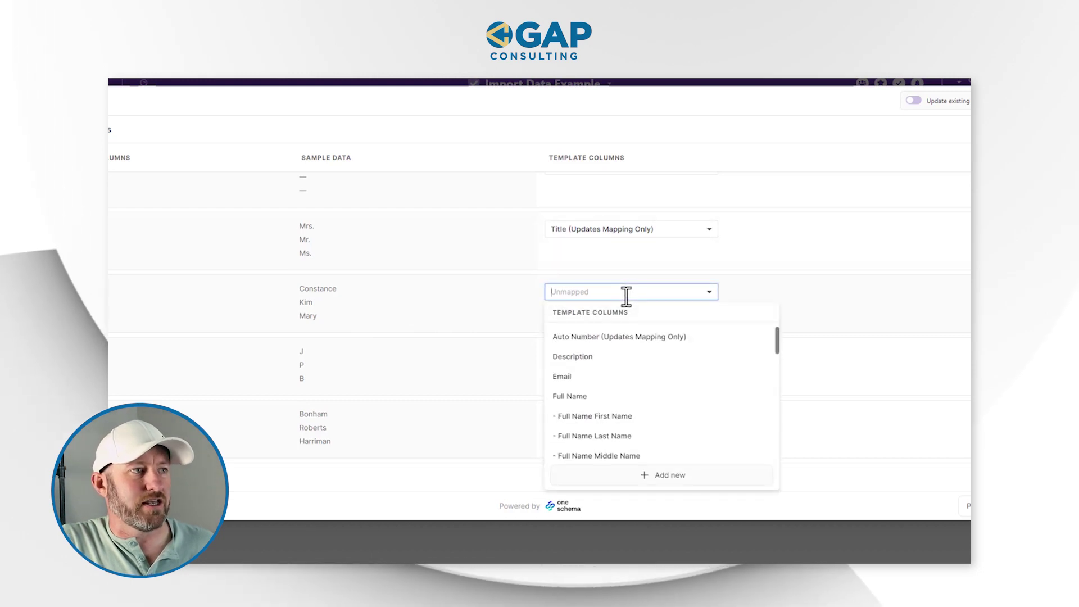
pyautogui.click(618, 417)
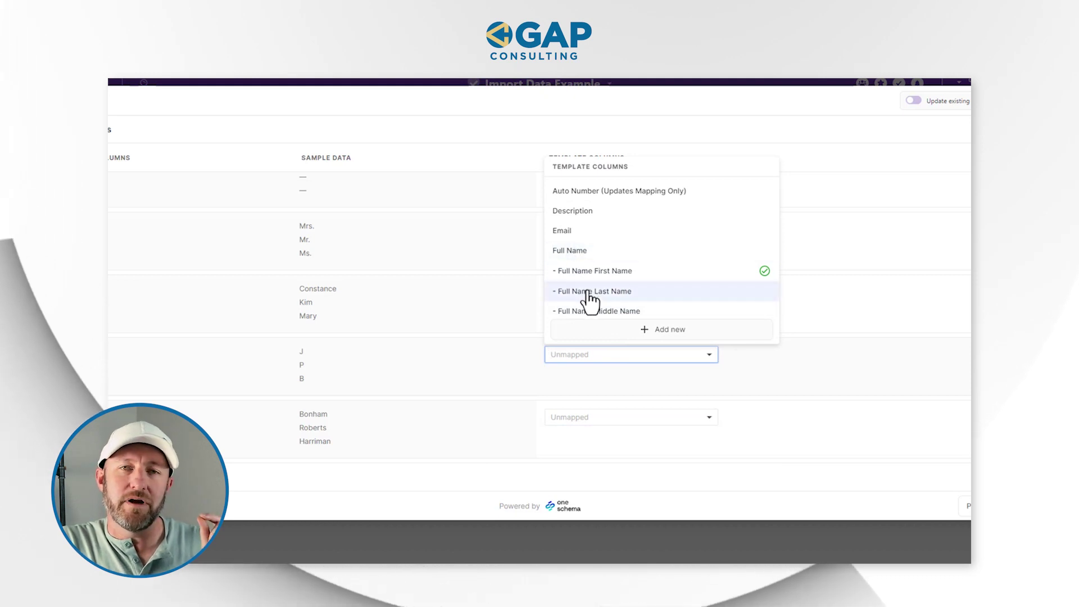
pyautogui.click(593, 311)
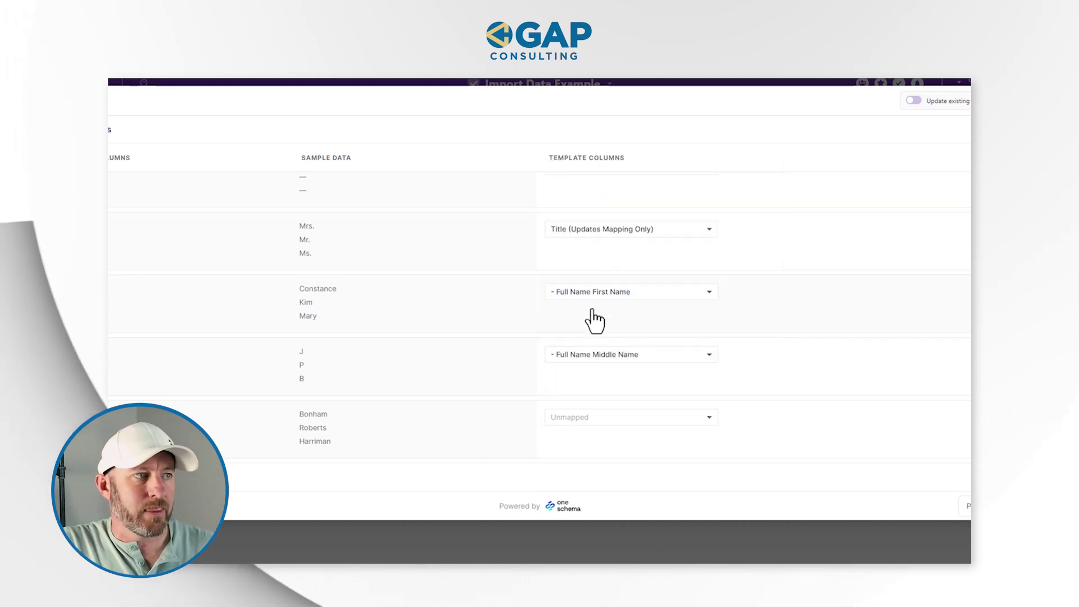
pyautogui.click(614, 417)
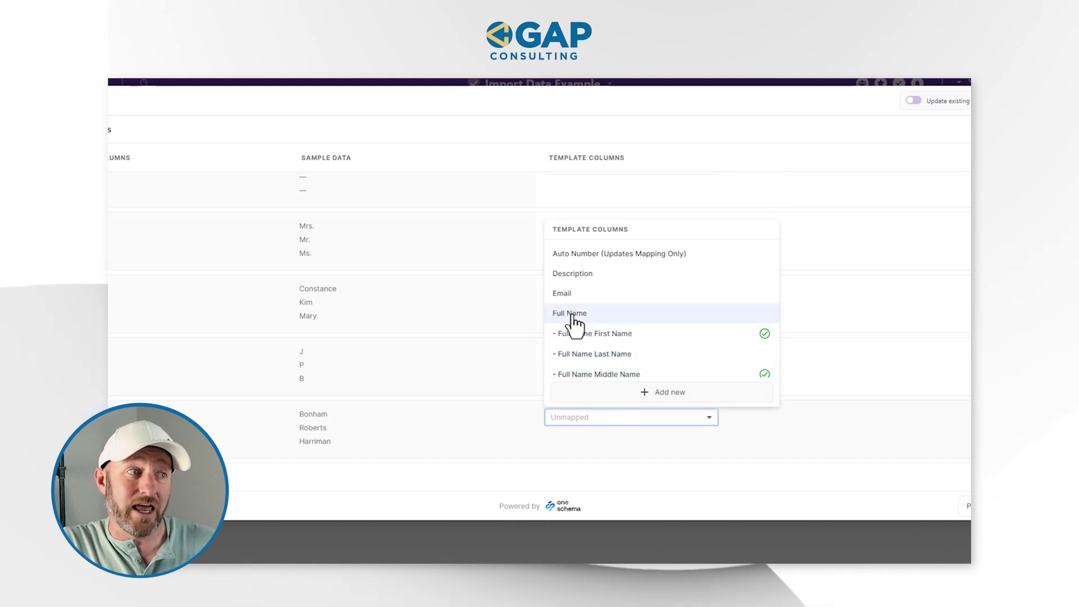
pyautogui.click(600, 355)
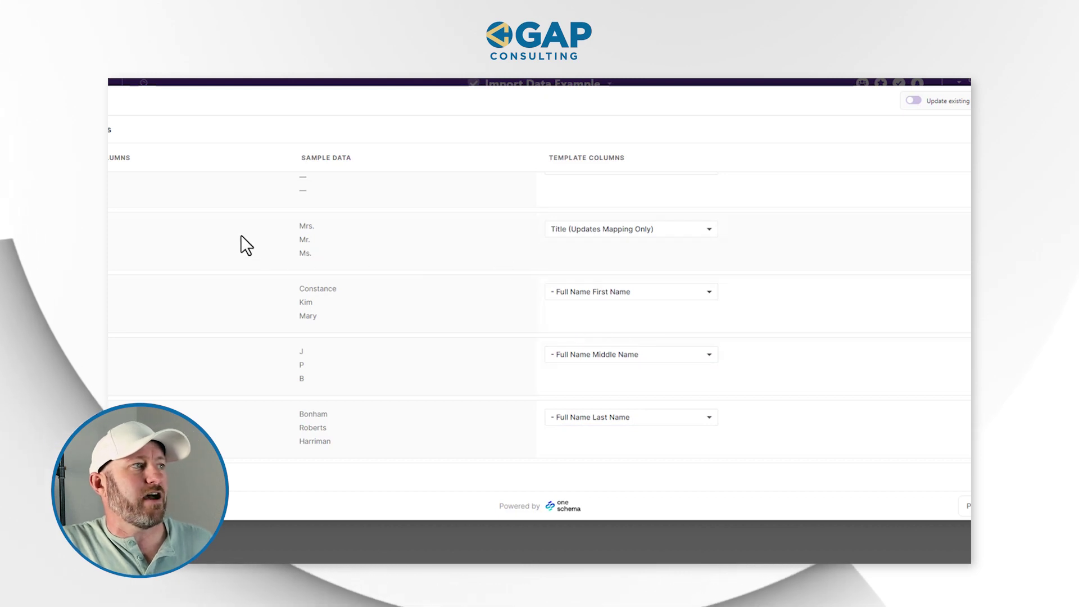
pyautogui.click(591, 235)
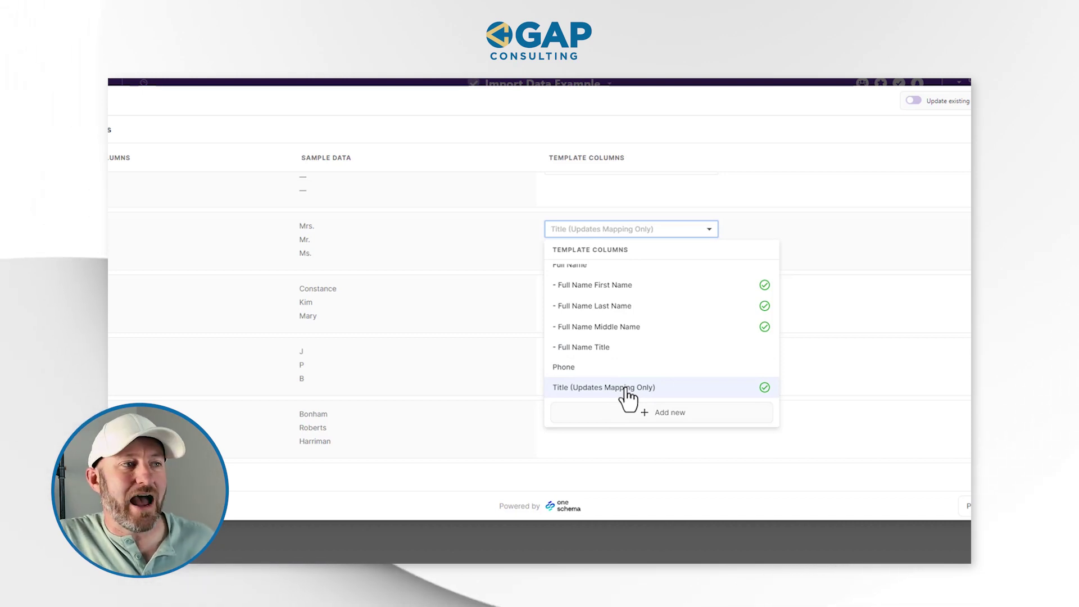
pyautogui.scroll(5, 629, 396)
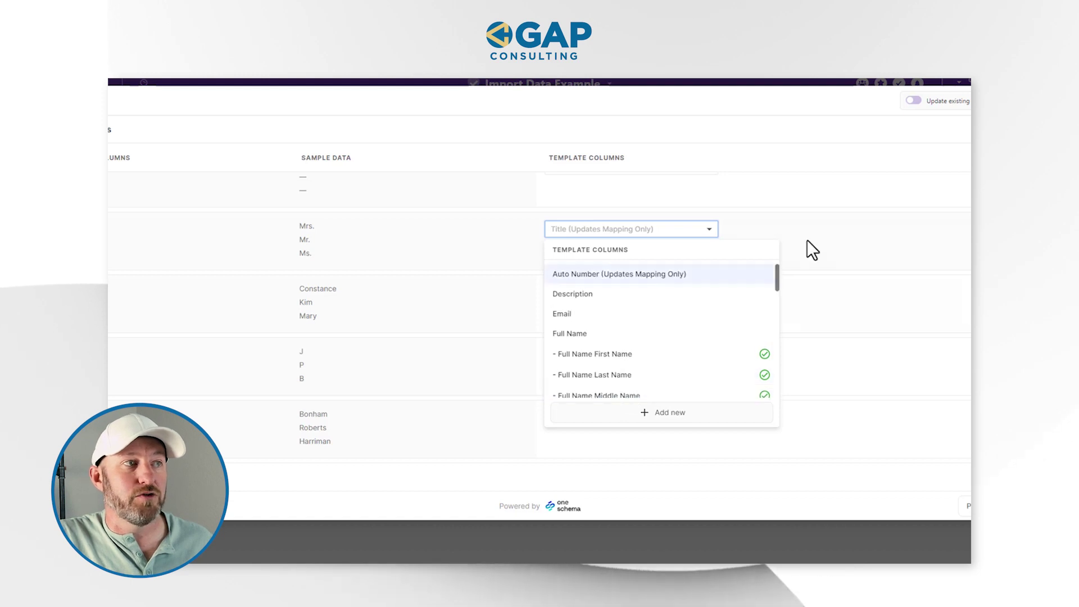
pyautogui.click(836, 235)
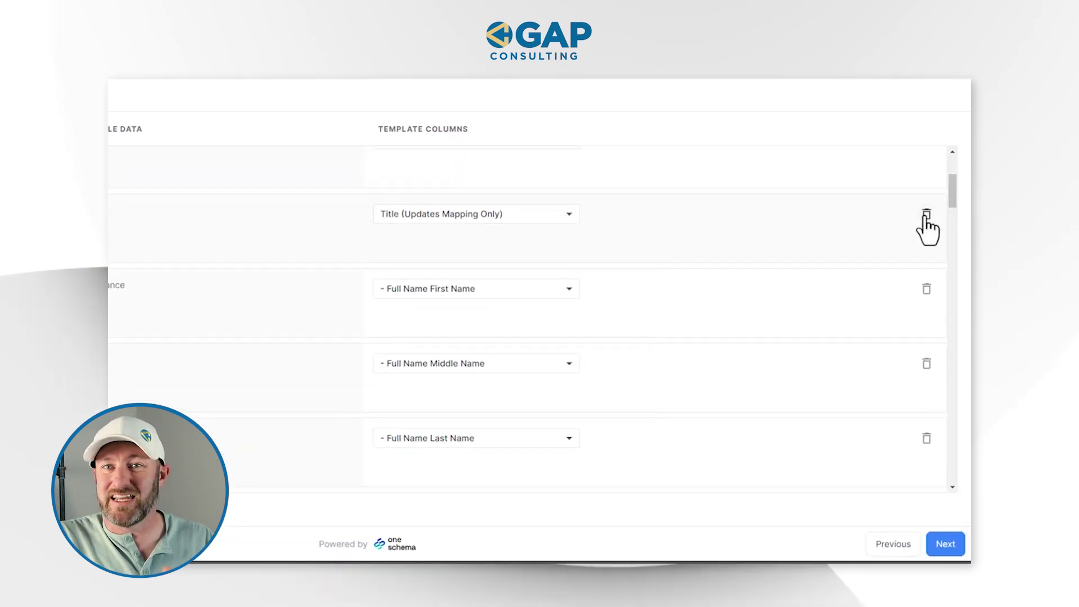
# - Exclude the Title, Number, Gender and NameSet columns from the import
pyautogui.click(926, 215)
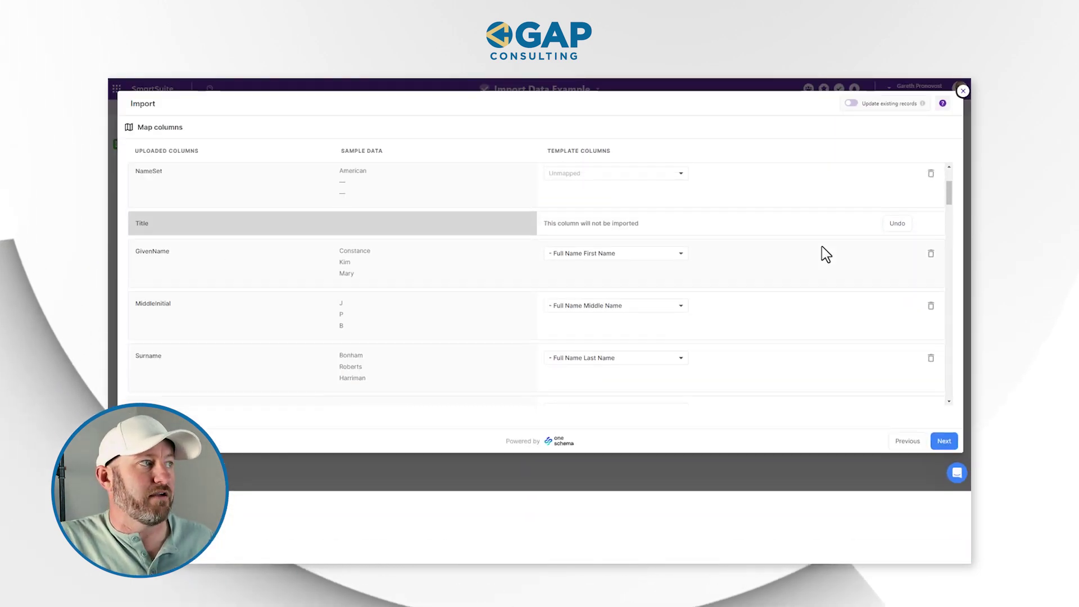
pyautogui.scroll(2, 804, 261)
pyautogui.scroll(1, 799, 263)
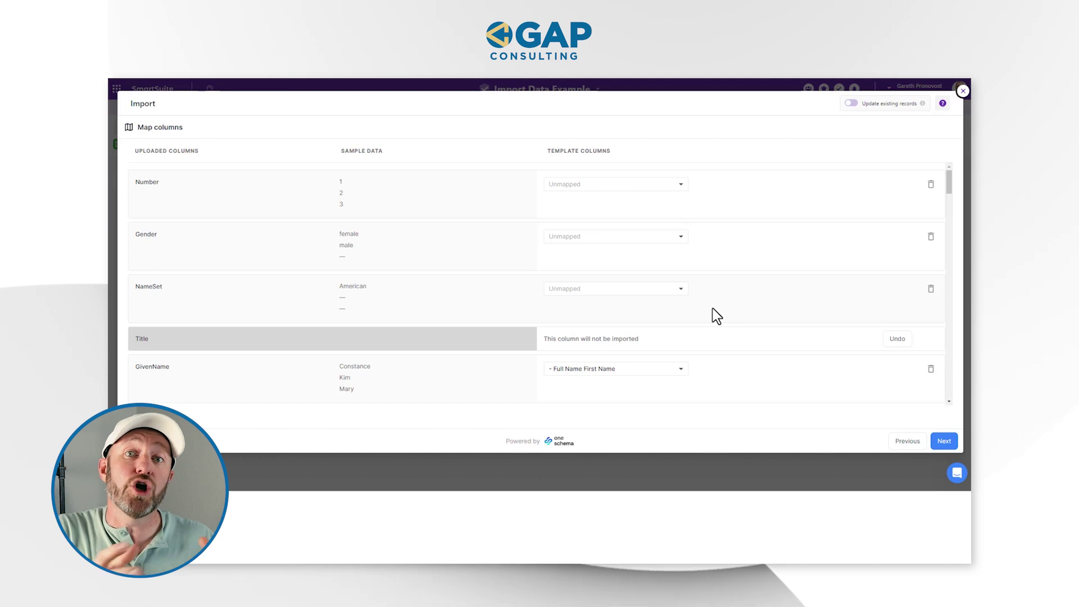
pyautogui.click(931, 185)
pyautogui.click(931, 210)
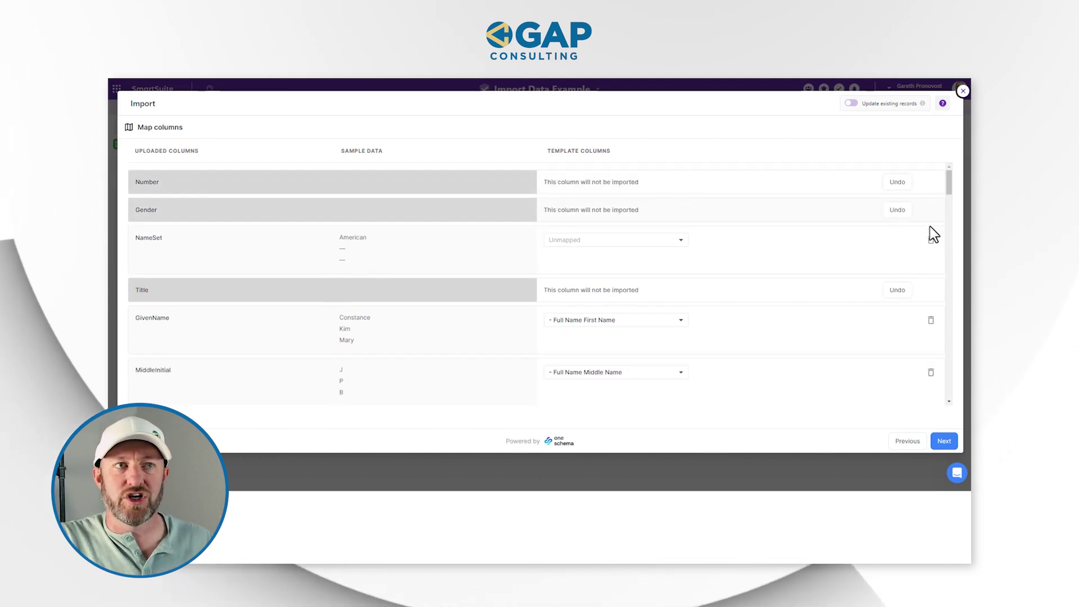
pyautogui.click(931, 240)
# - Exclude the City, State, StateFull, ZipCode, Country and CountryFull columns
pyautogui.scroll(-5, 931, 247)
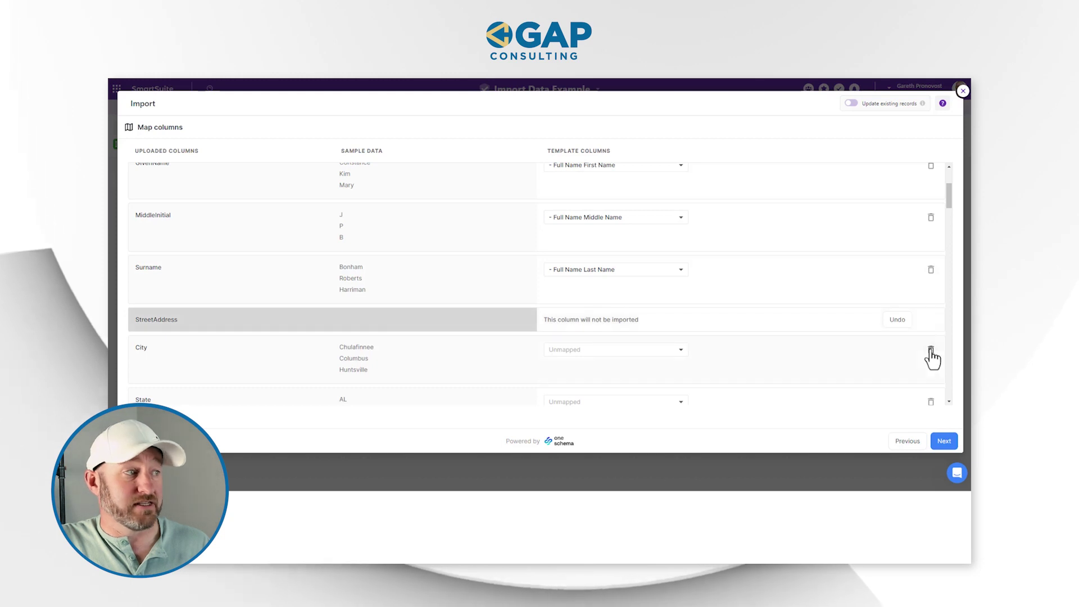
pyautogui.click(931, 348)
pyautogui.scroll(-2, 933, 346)
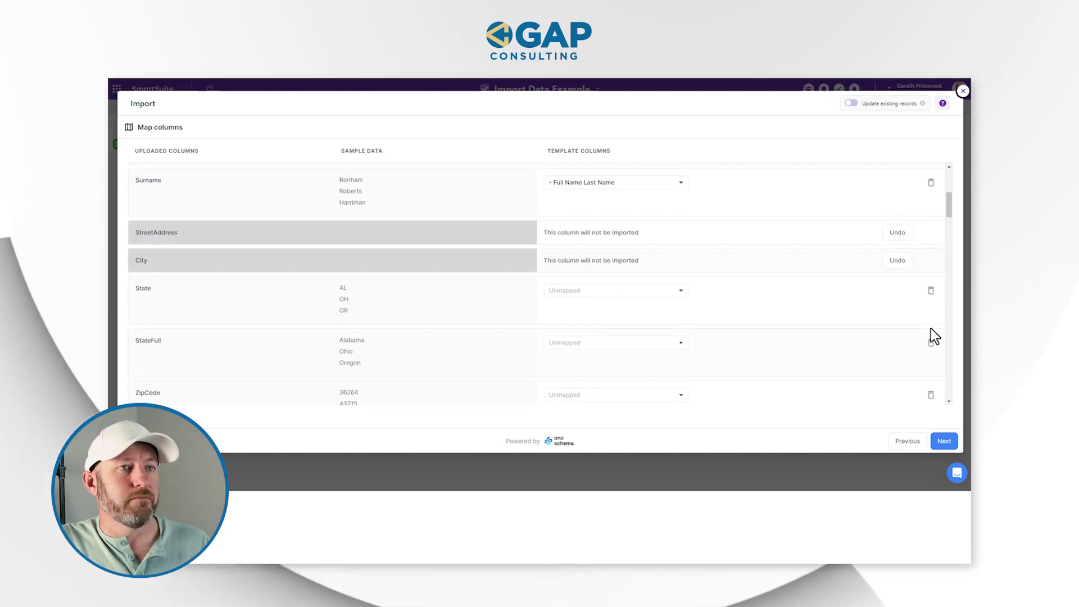
pyautogui.click(930, 296)
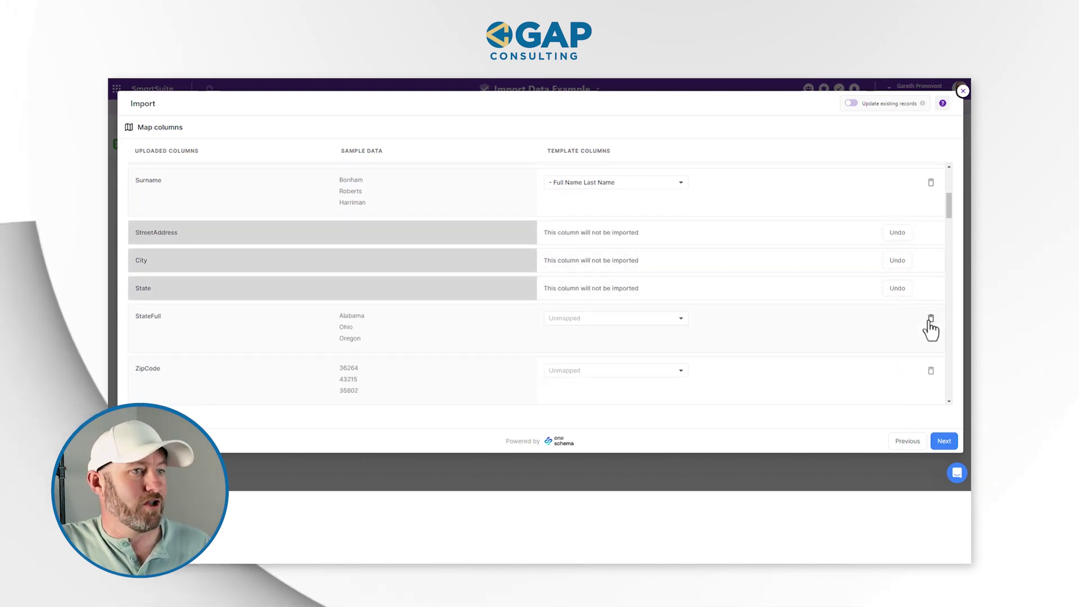
pyautogui.click(931, 318)
pyautogui.click(931, 344)
pyautogui.scroll(-3, 933, 253)
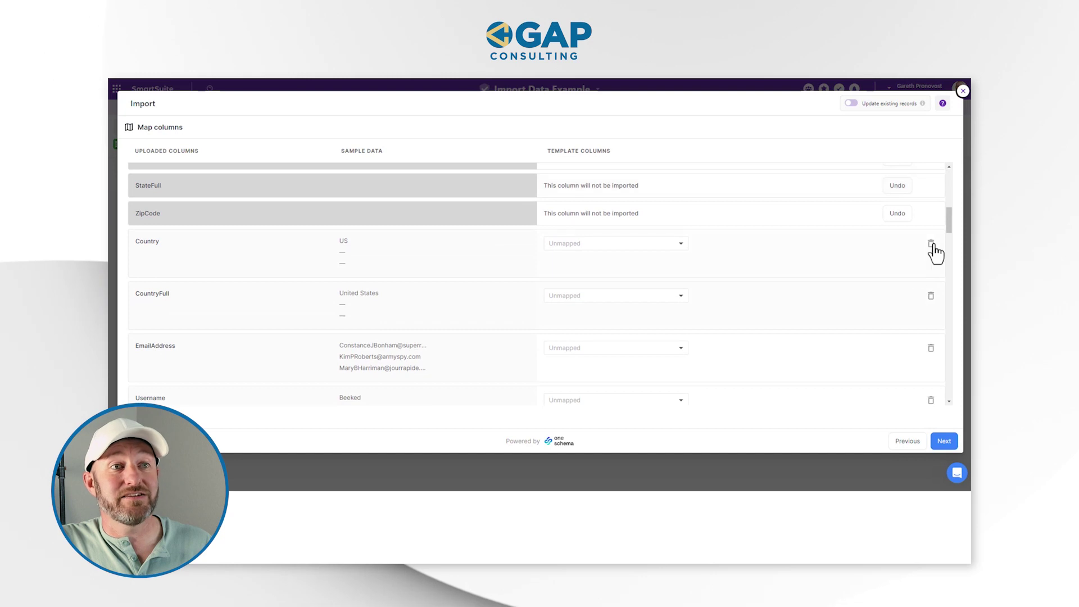
pyautogui.click(931, 245)
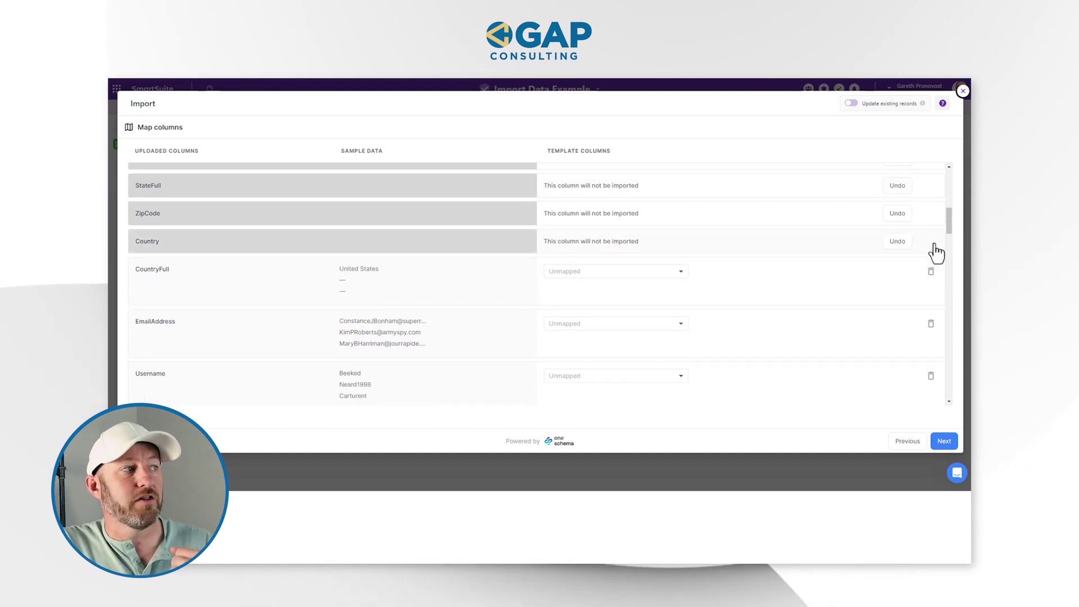
pyautogui.click(931, 274)
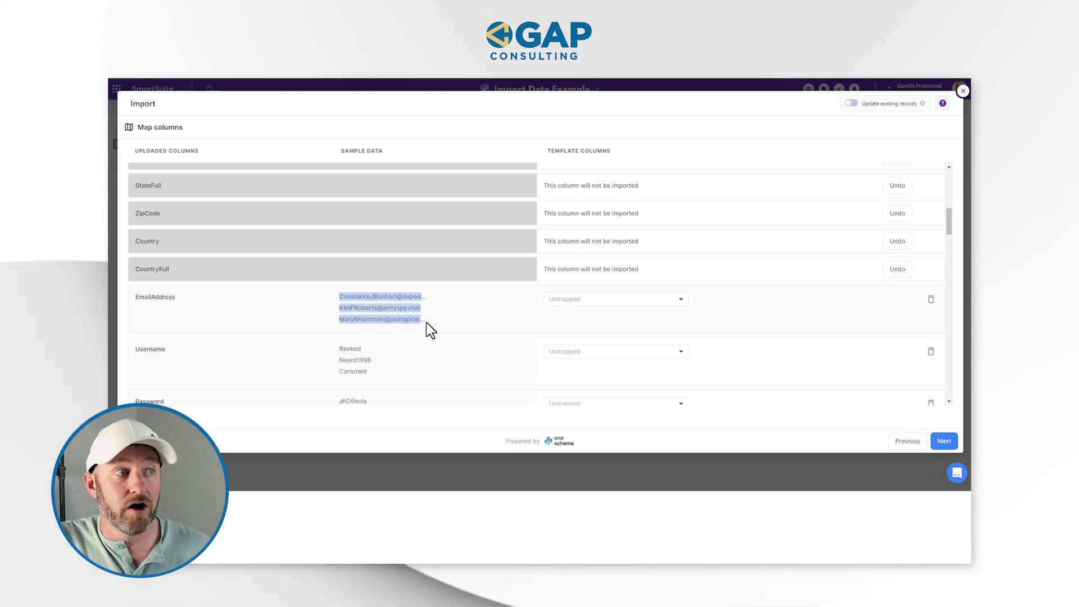
# - Map EmailAddress to Email and exclude Username, Password and BrowserUserAgent
pyautogui.click(594, 300)
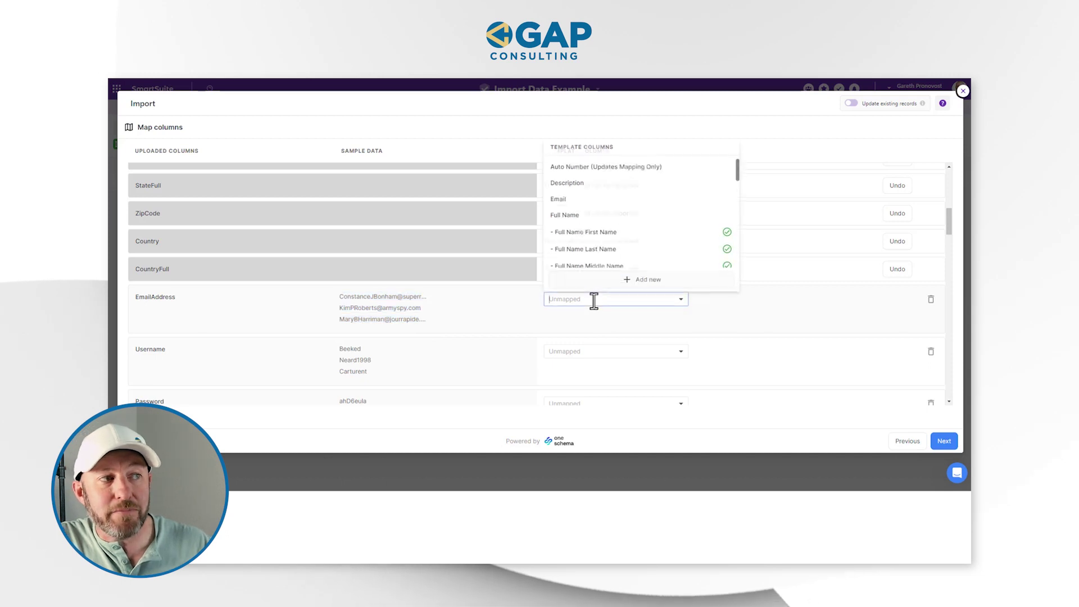
pyautogui.click(574, 201)
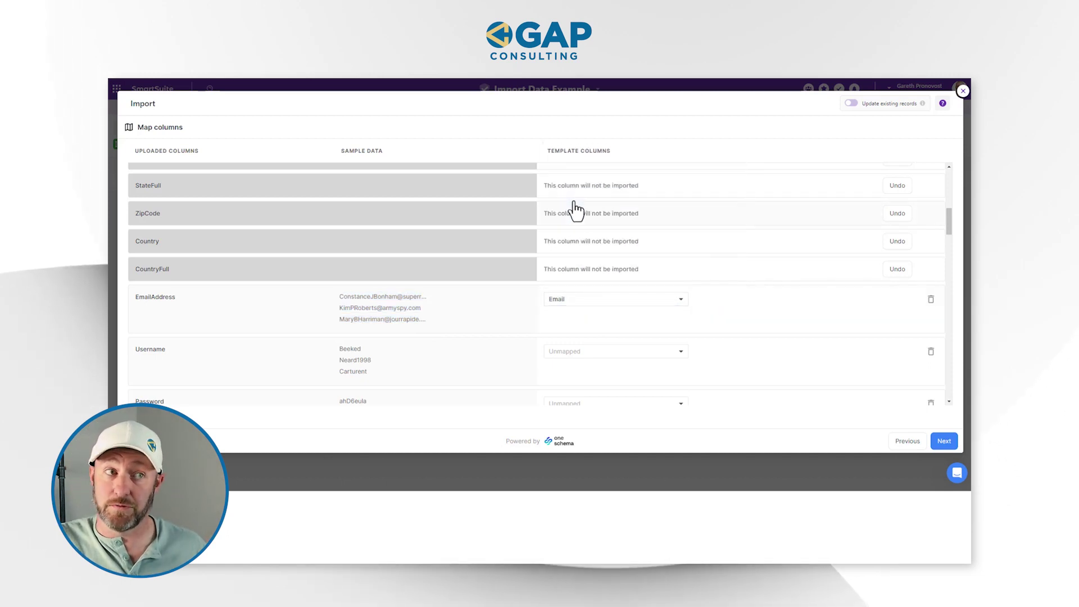
pyautogui.click(585, 353)
pyautogui.click(931, 352)
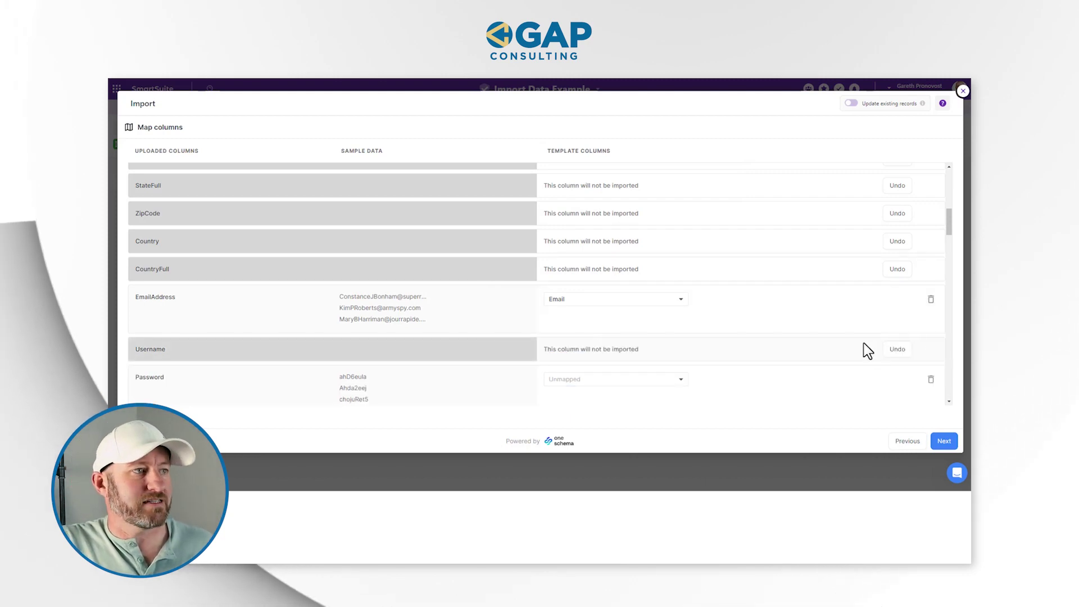
pyautogui.scroll(-2, 865, 349)
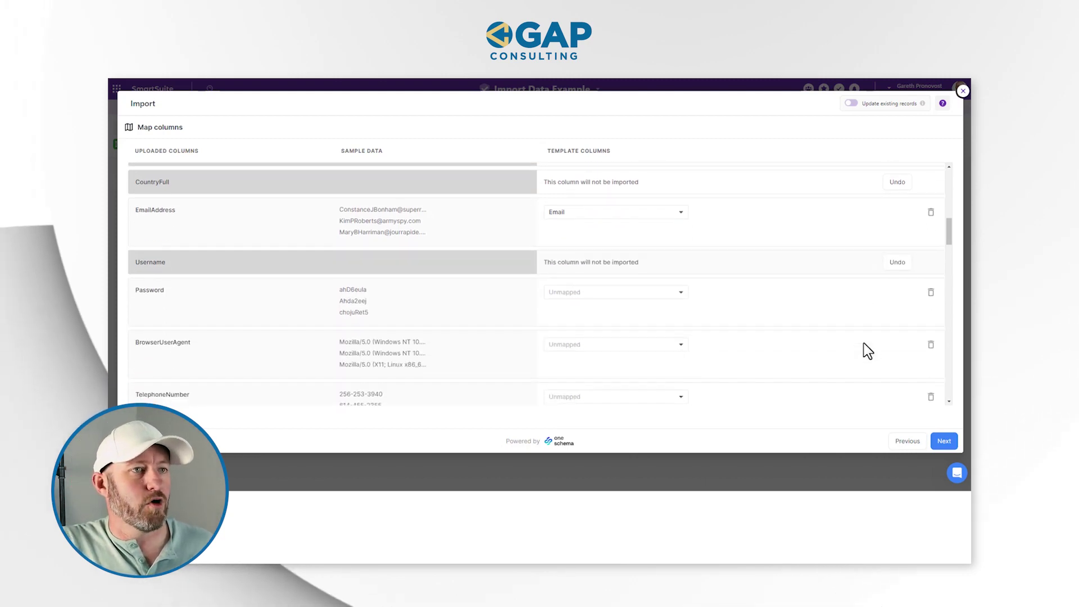
pyautogui.click(931, 293)
pyautogui.click(931, 320)
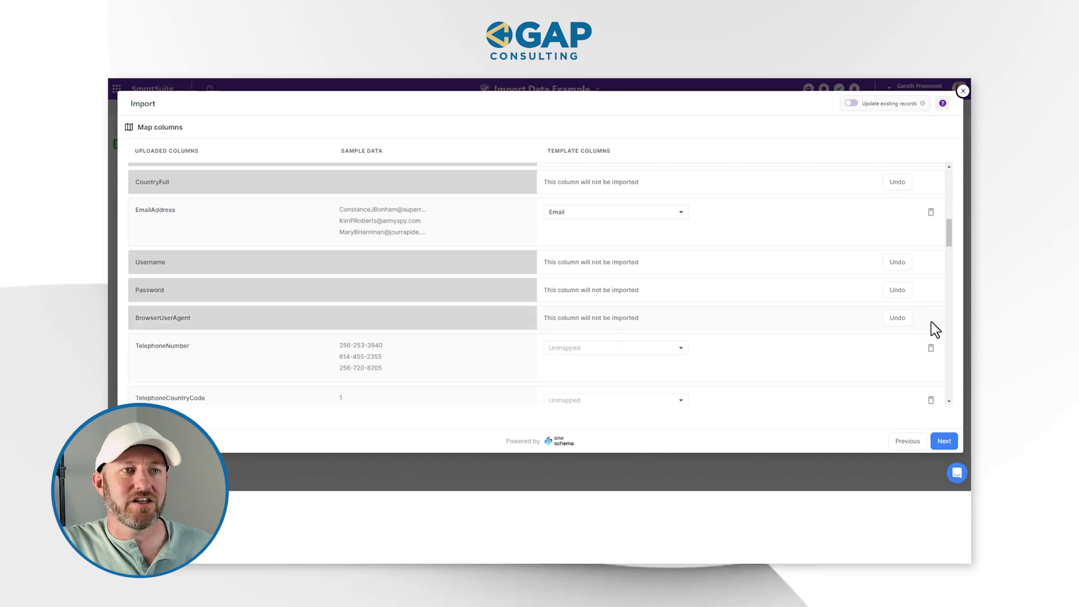
pyautogui.scroll(-2, 807, 344)
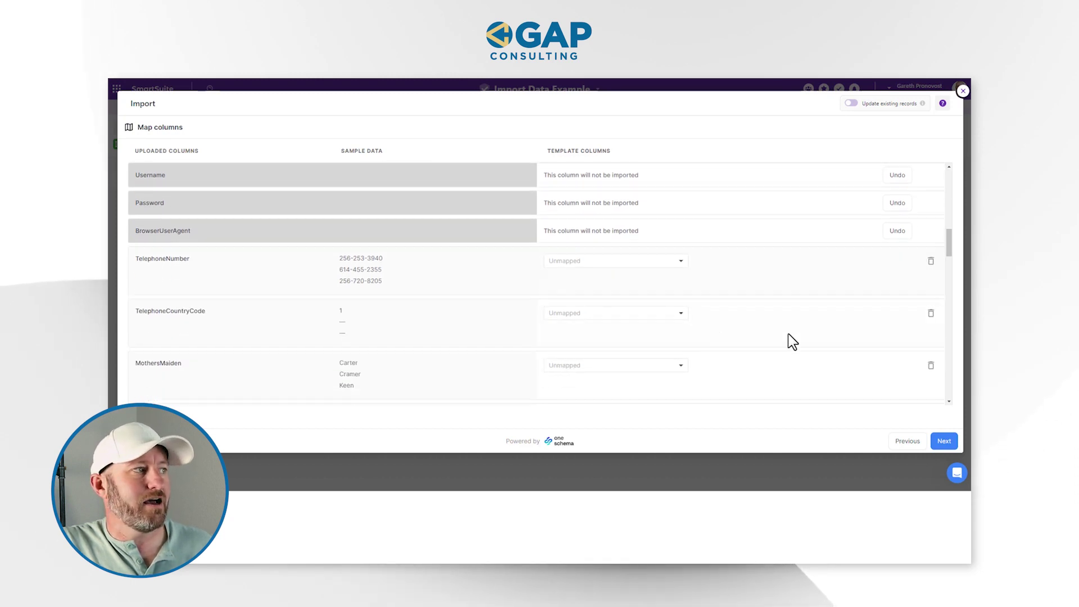
# - Map TelephoneNumber to Phone and exclude TelephoneCountryCode through CCExpires
pyautogui.click(612, 261)
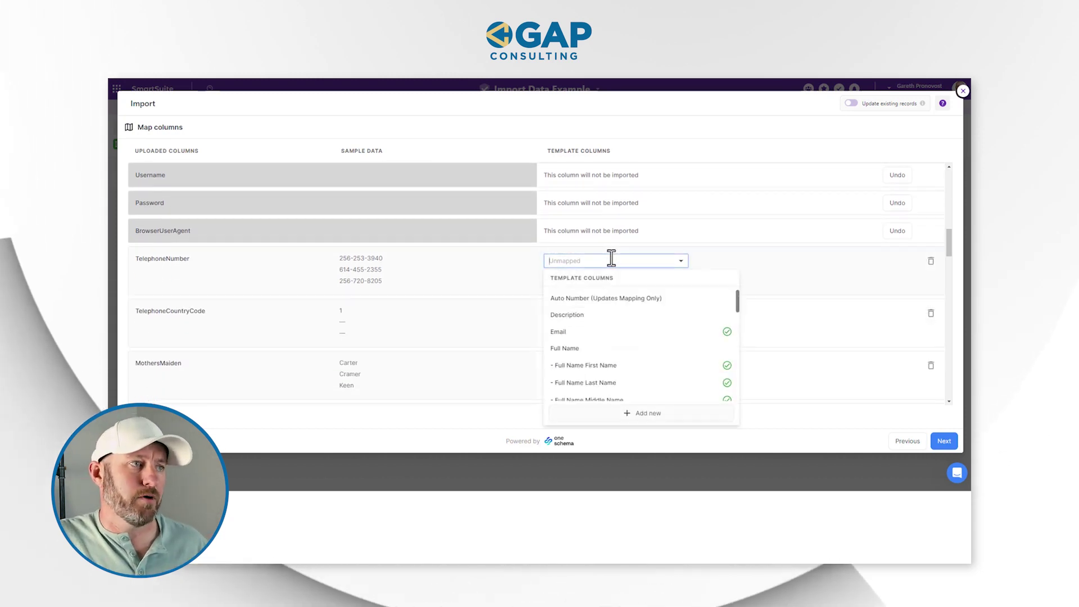
pyautogui.scroll(-1, 609, 322)
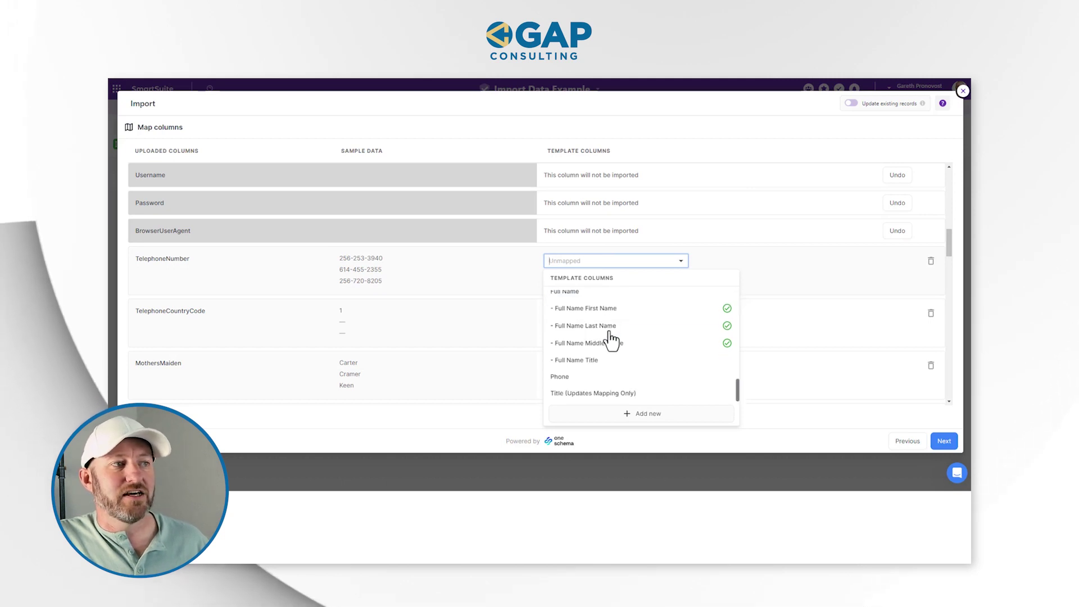
pyautogui.click(593, 385)
pyautogui.click(931, 313)
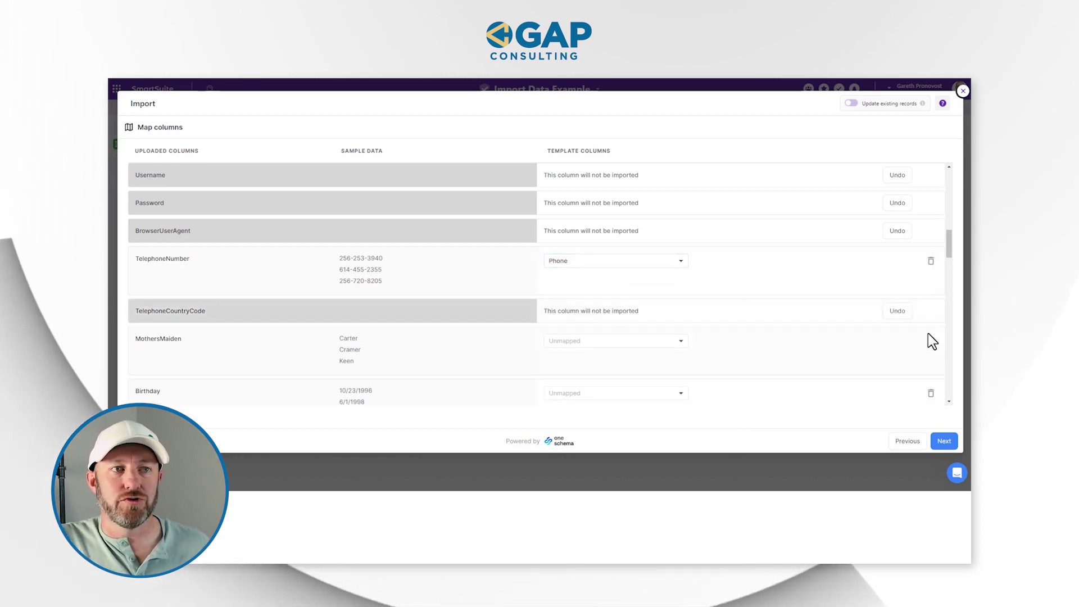
pyautogui.click(931, 340)
pyautogui.click(931, 370)
pyautogui.scroll(-3, 929, 376)
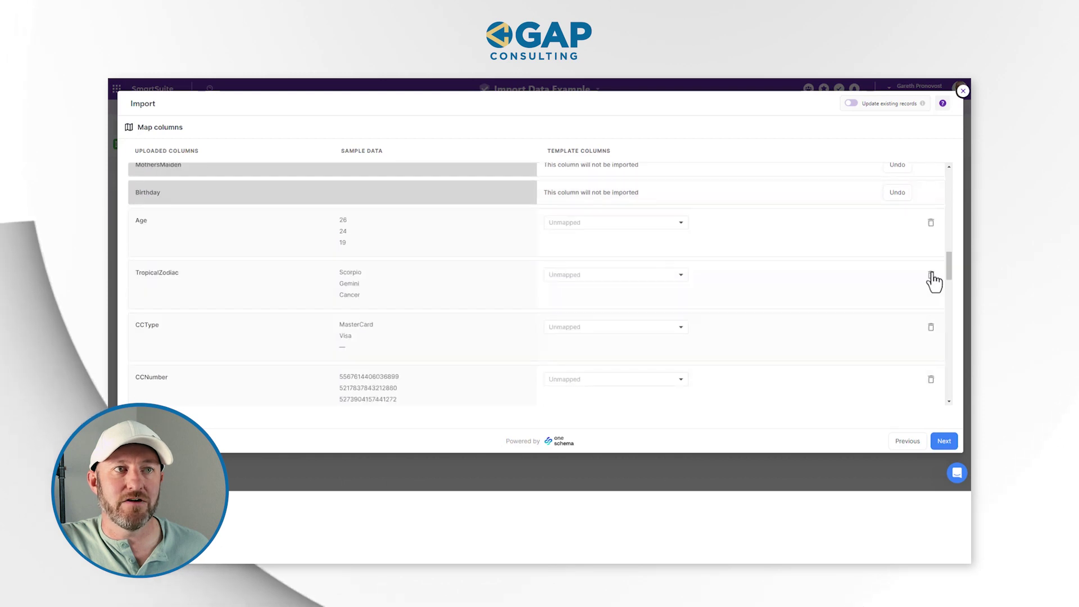
pyautogui.click(931, 222)
pyautogui.click(931, 250)
pyautogui.click(931, 278)
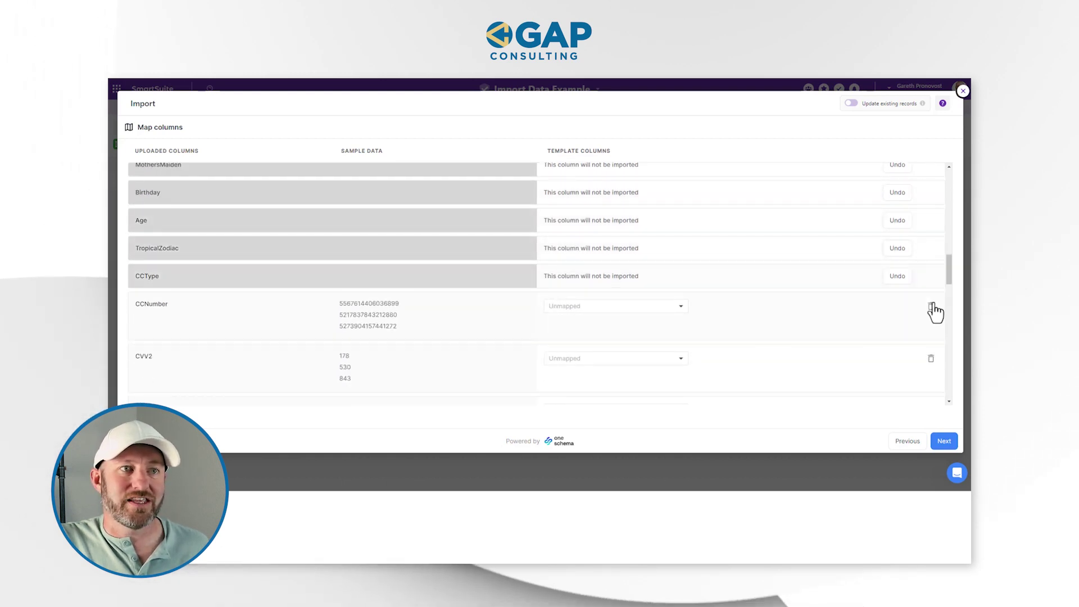
pyautogui.click(931, 306)
pyautogui.click(930, 336)
pyautogui.click(931, 364)
# - Exclude NationalID, UPS, WesternUnionMTCN, MoneyGramMTCN, Color, Occupation, Company, Vehicle and Domain
pyautogui.scroll(-3, 931, 368)
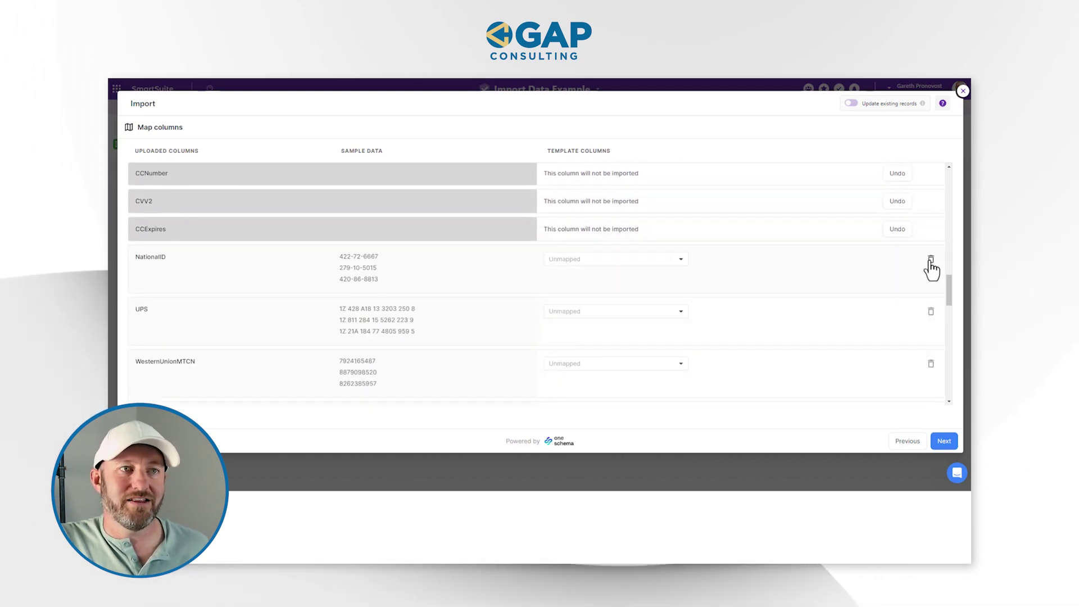
pyautogui.click(931, 263)
pyautogui.click(931, 287)
pyautogui.click(931, 313)
pyautogui.click(931, 342)
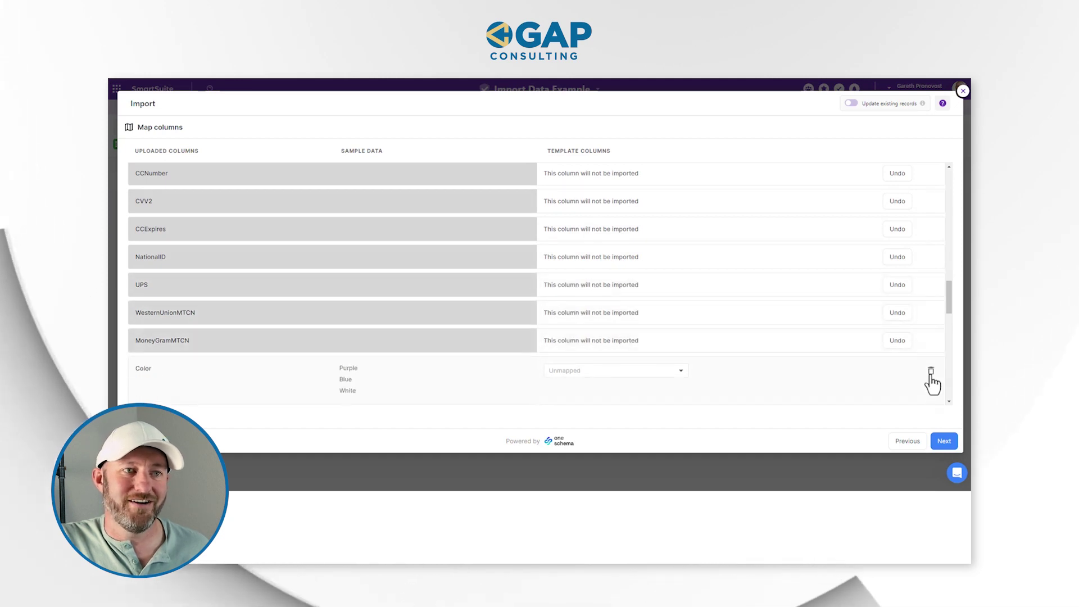
pyautogui.click(931, 370)
pyautogui.scroll(-2, 933, 379)
pyautogui.click(931, 268)
pyautogui.click(931, 294)
pyautogui.click(931, 322)
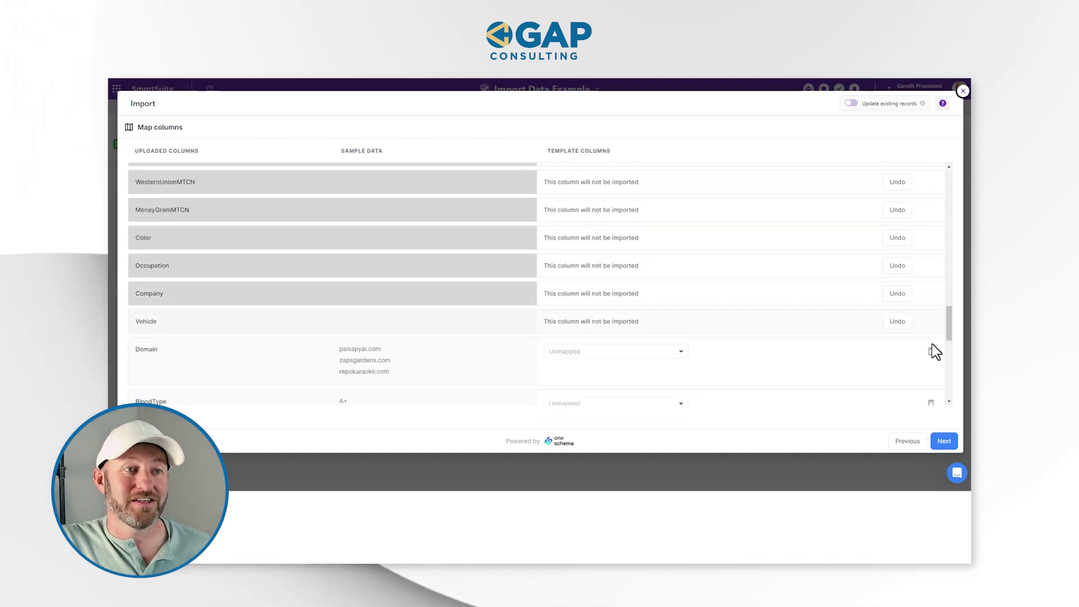
pyautogui.click(931, 349)
# - Exclude BloodType, Pounds, Kilograms, FeetInches, Centimeters, GUID, Latitude and Longitude
pyautogui.scroll(-3, 932, 360)
pyautogui.click(931, 205)
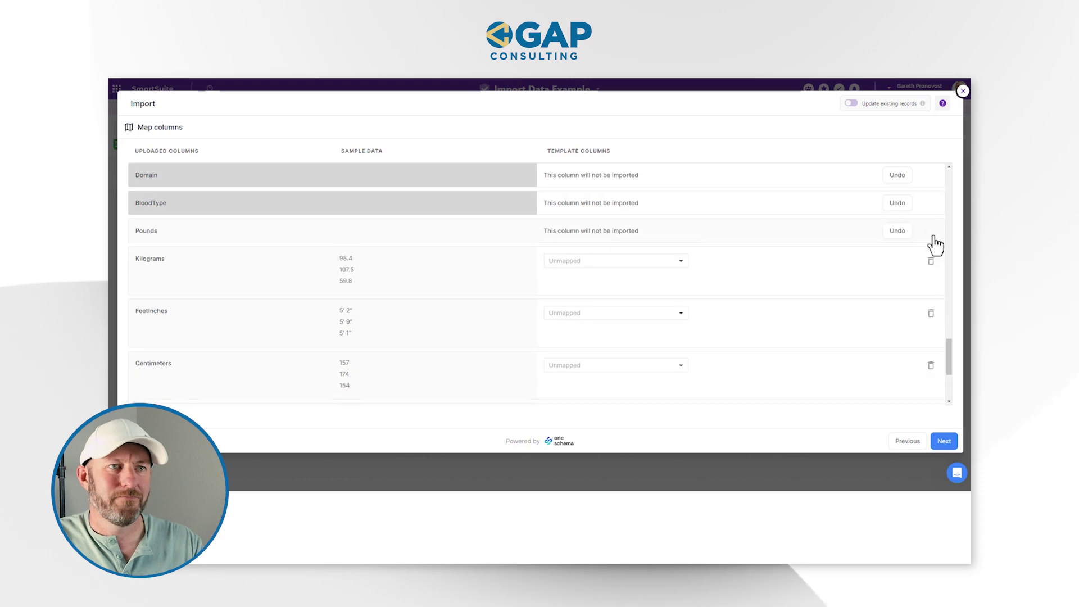
pyautogui.click(931, 235)
pyautogui.click(931, 261)
pyautogui.click(931, 288)
pyautogui.click(931, 313)
pyautogui.click(931, 342)
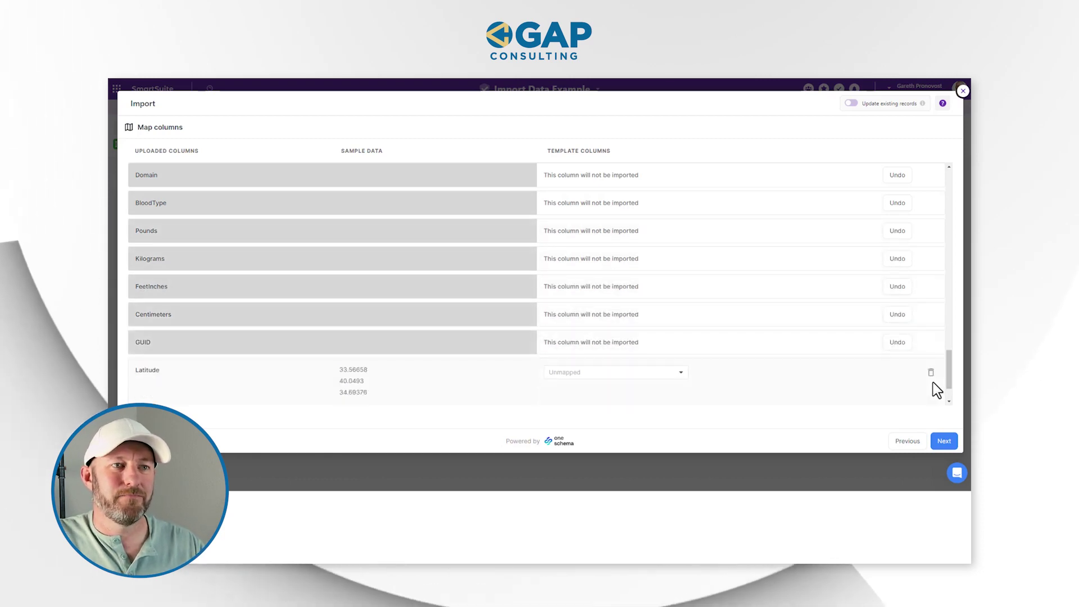
pyautogui.click(931, 370)
pyautogui.scroll(-1, 934, 379)
pyautogui.click(931, 378)
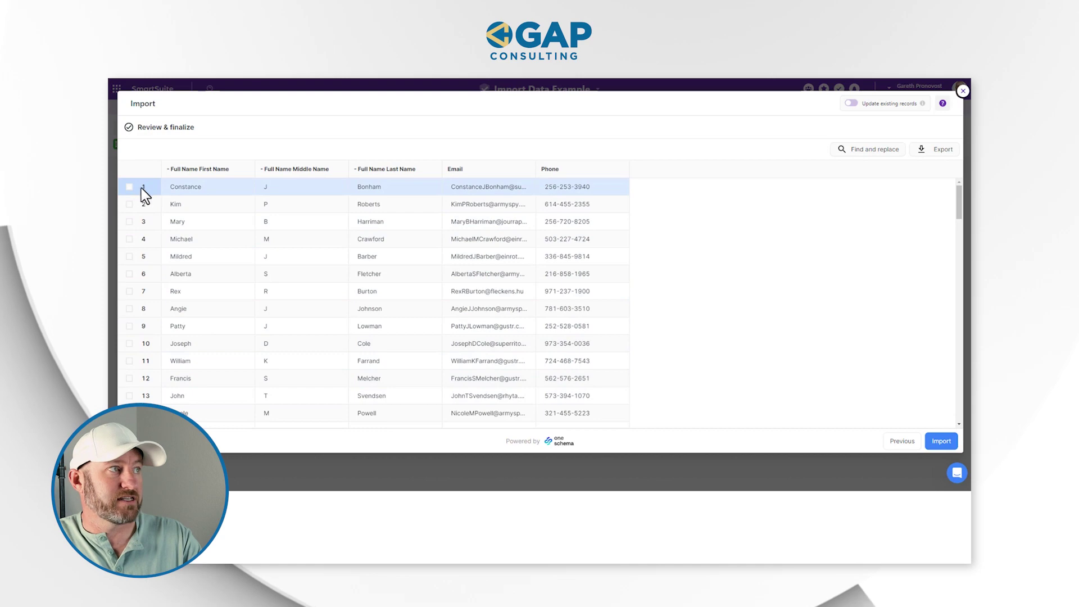
# - Scroll through the Review & finalize preview to check names, email and phone values
pyautogui.scroll(-10, 168, 349)
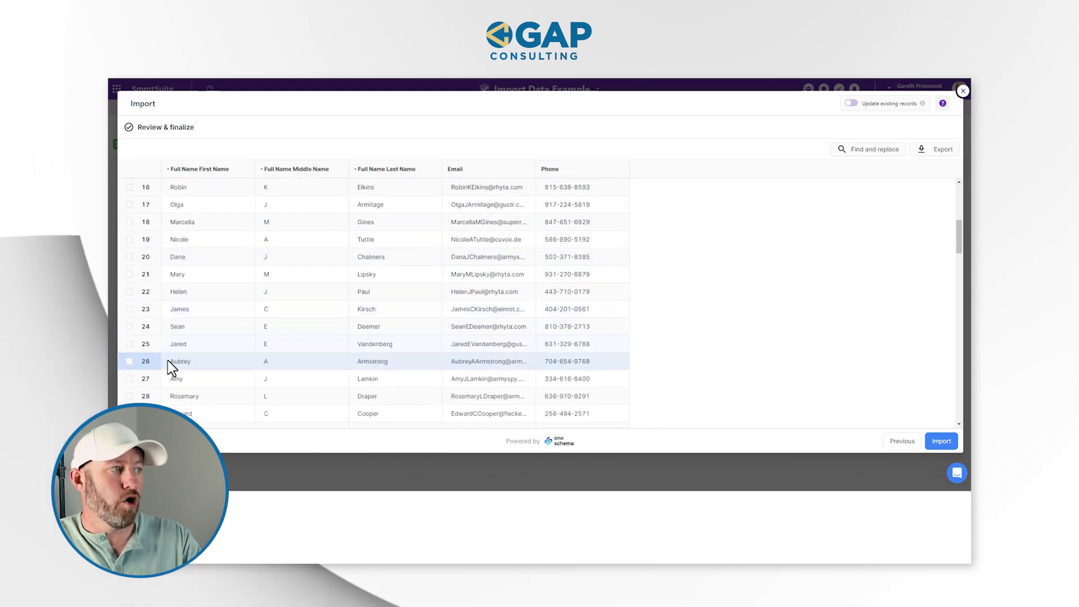
pyautogui.scroll(-18, 175, 376)
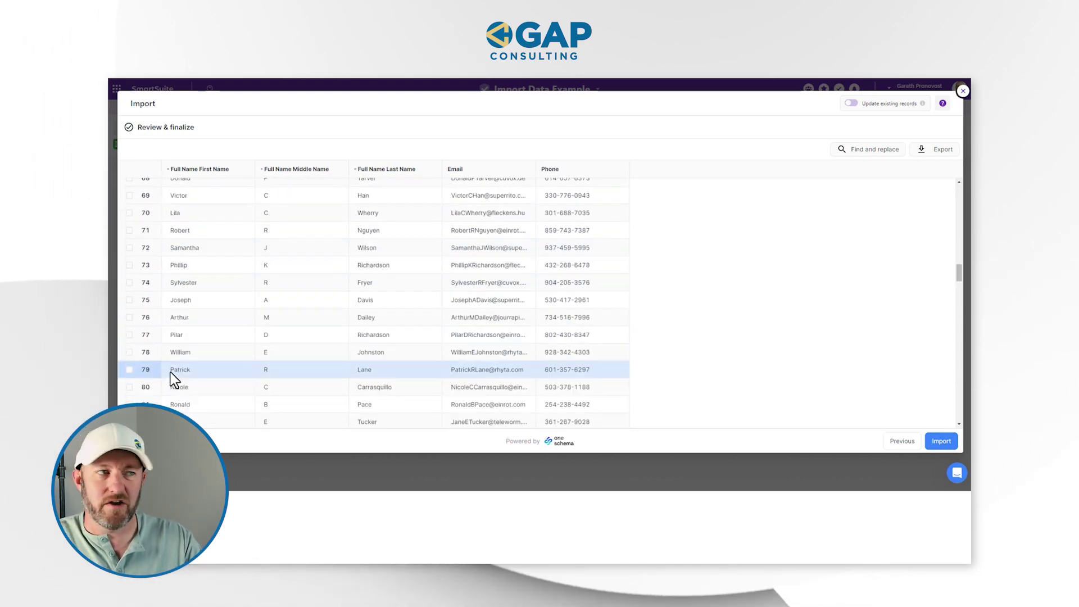
pyautogui.scroll(15, 174, 377)
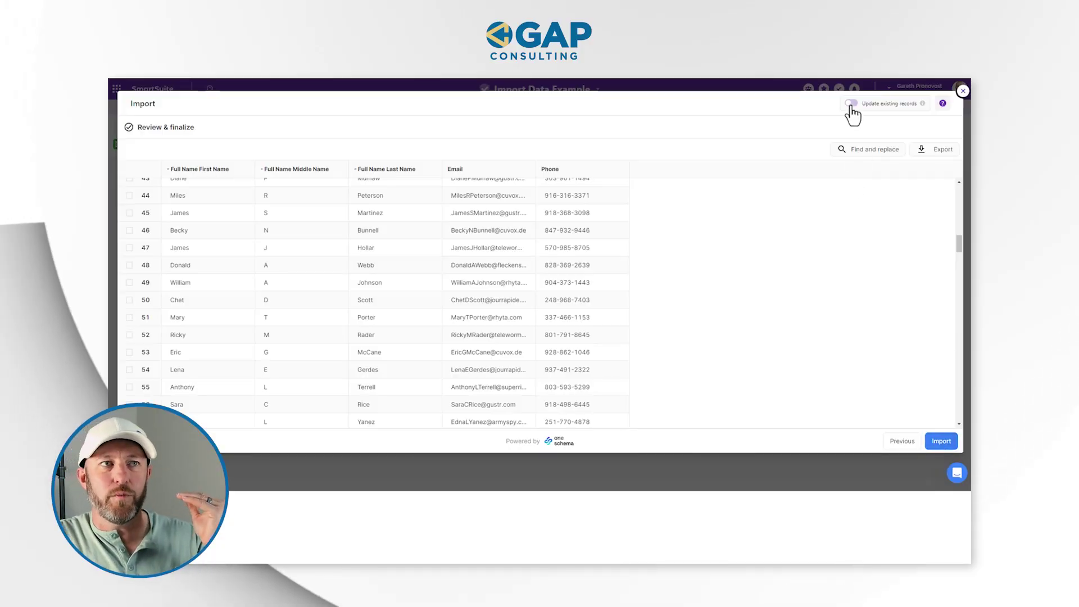
pyautogui.click(851, 105)
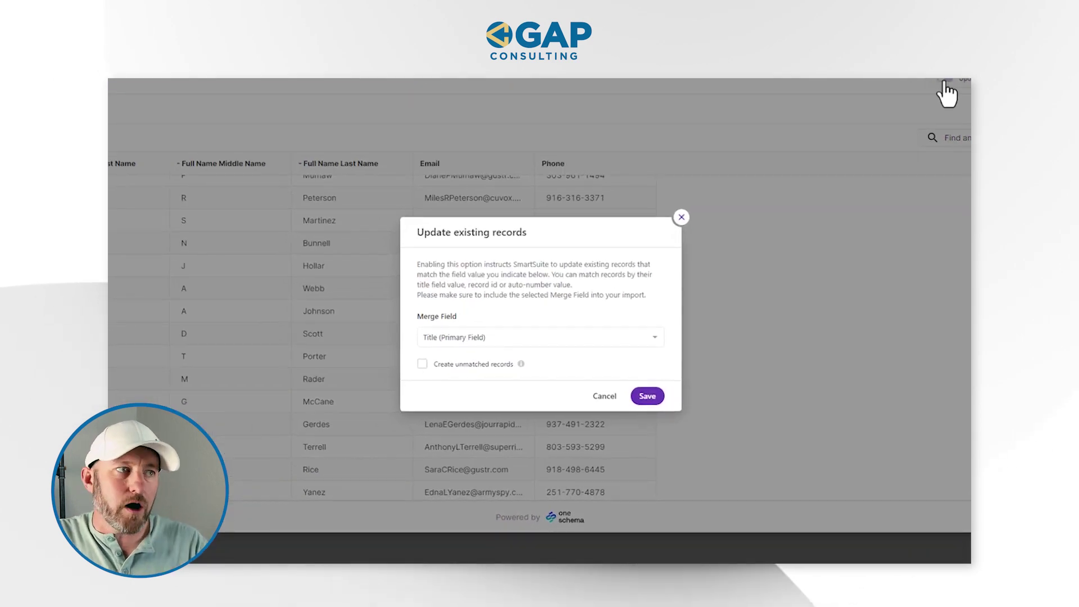
pyautogui.click(649, 341)
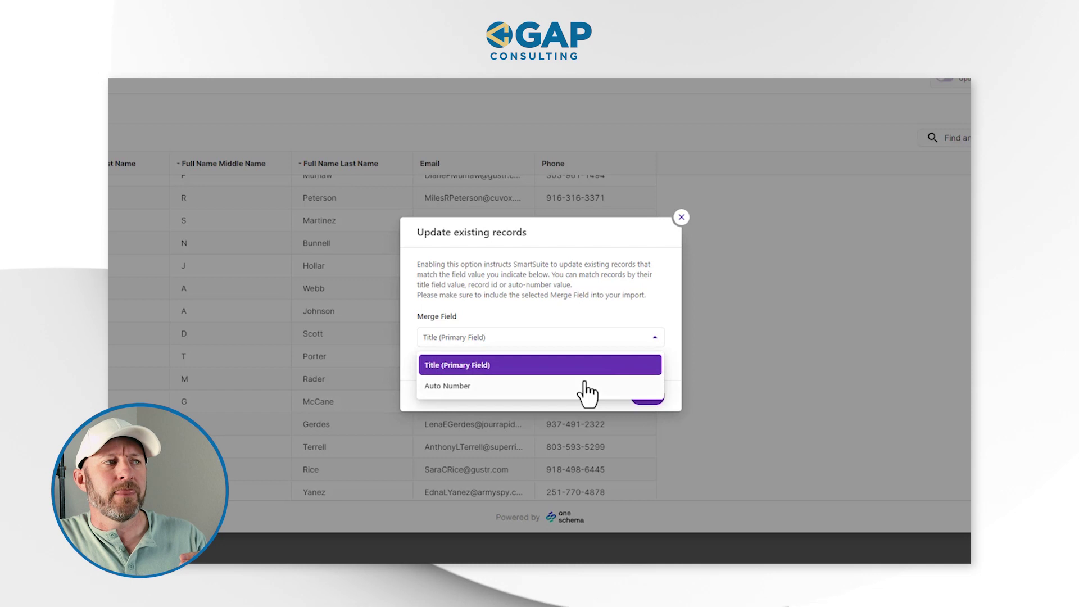
pyautogui.click(621, 326)
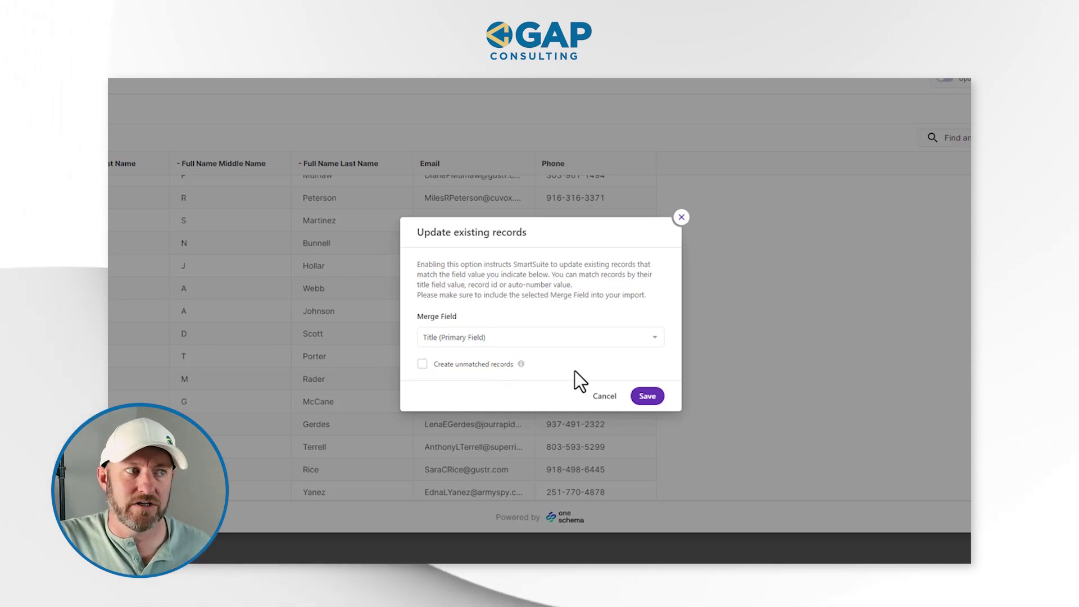
pyautogui.click(681, 217)
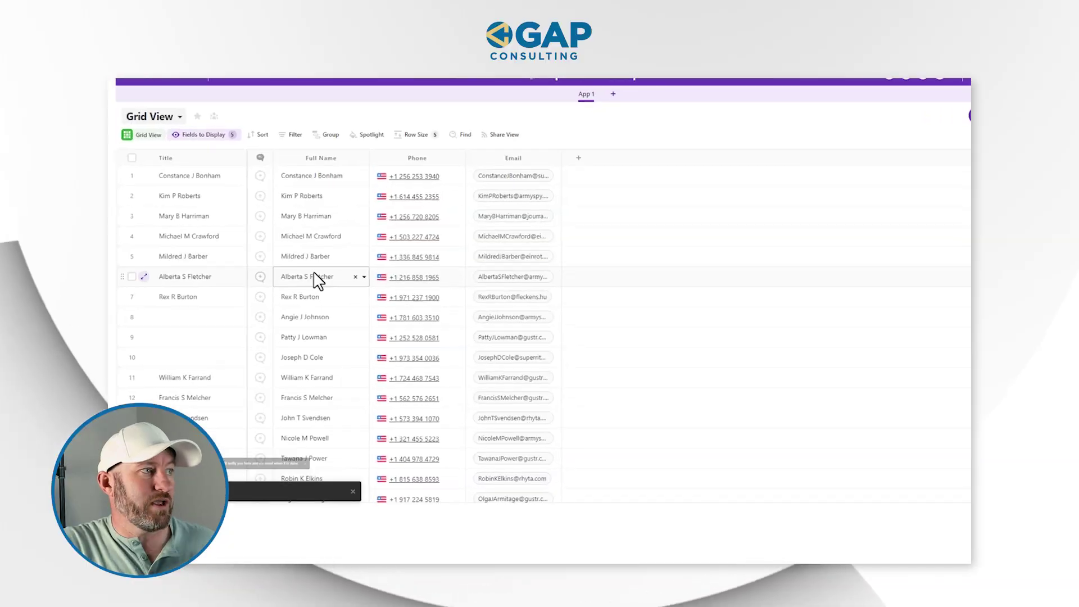
pyautogui.scroll(-5, 313, 277)
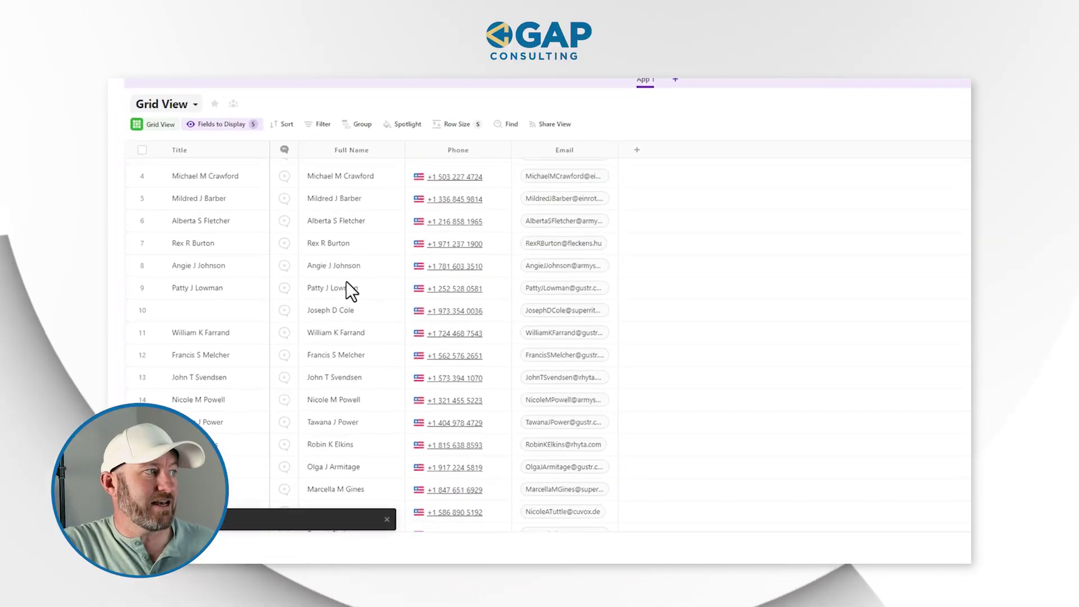
pyautogui.scroll(-15, 362, 337)
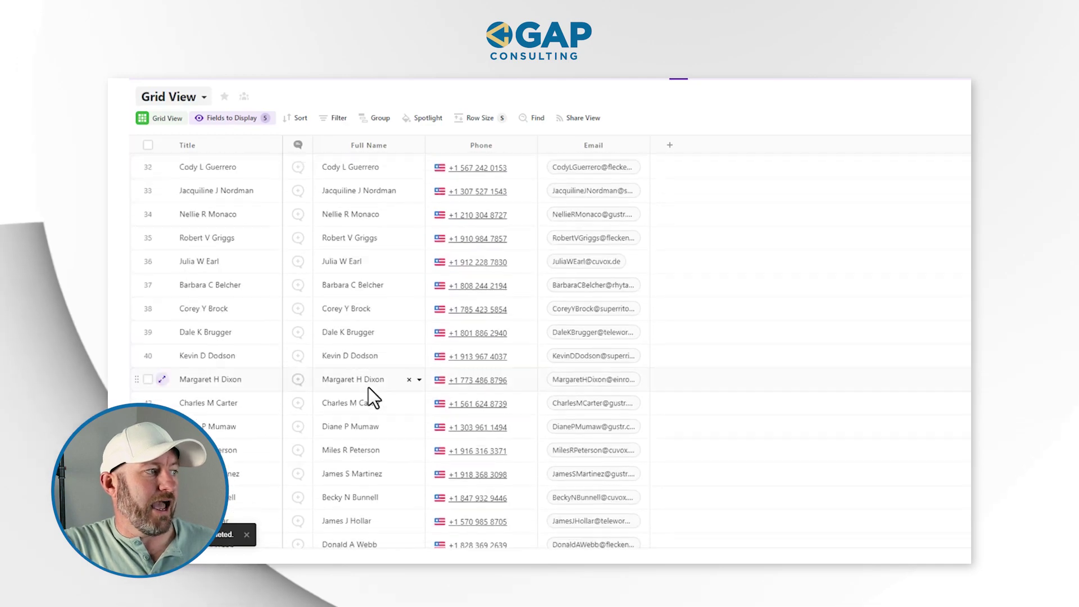
pyautogui.scroll(-20, 373, 407)
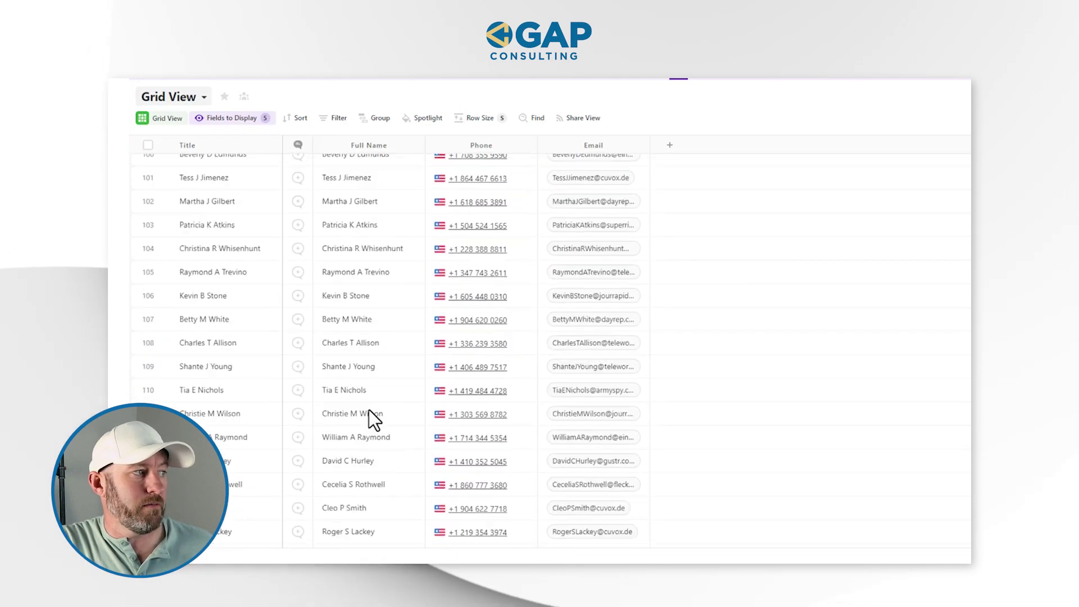
pyautogui.scroll(-11, 369, 410)
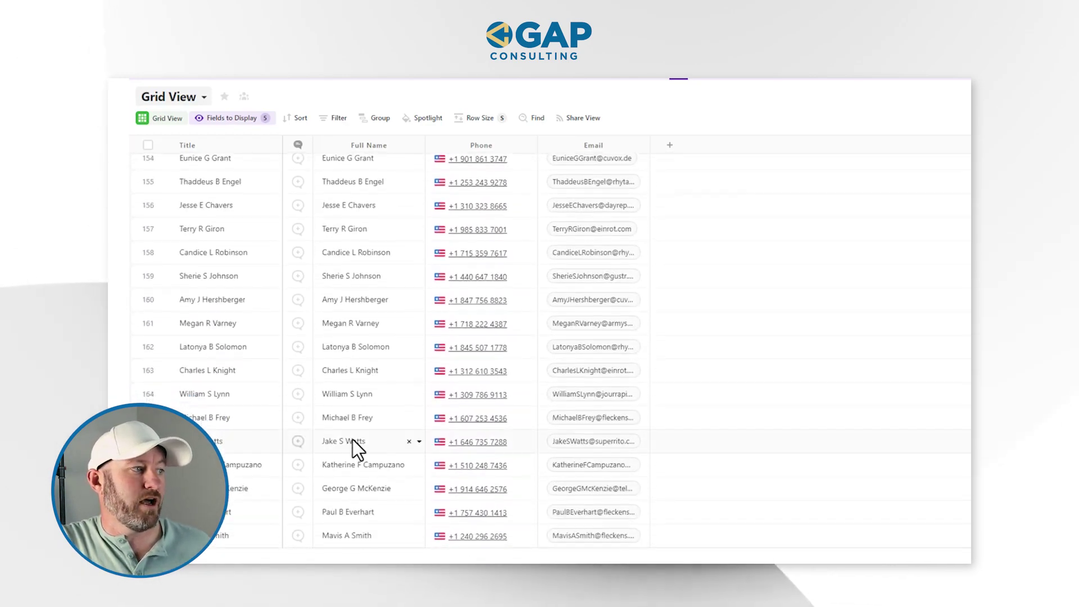
pyautogui.scroll(-20, 353, 440)
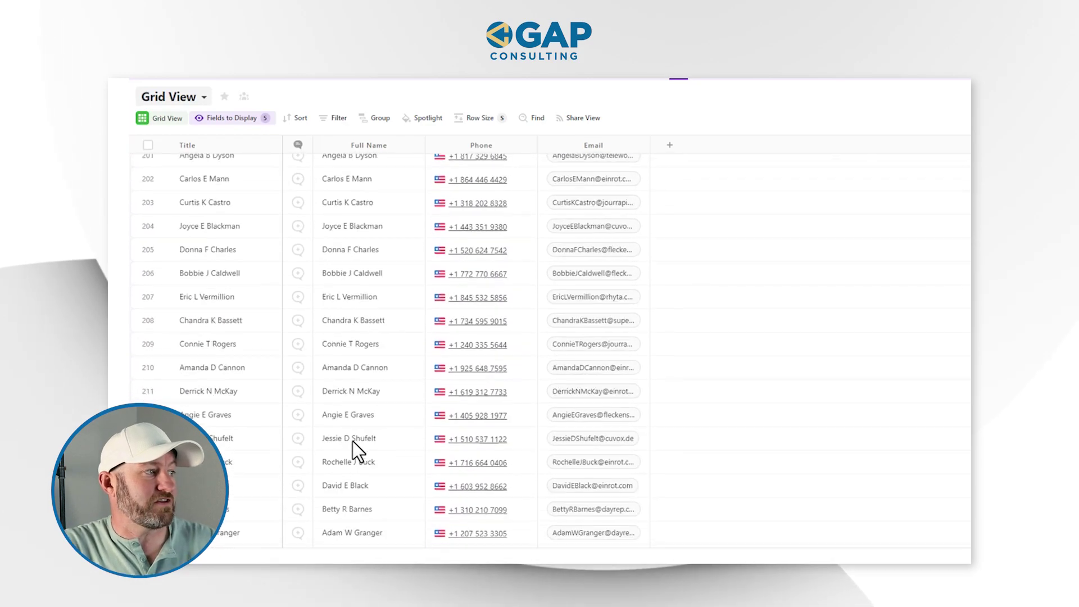
pyautogui.scroll(-2, 352, 442)
pyautogui.click(361, 492)
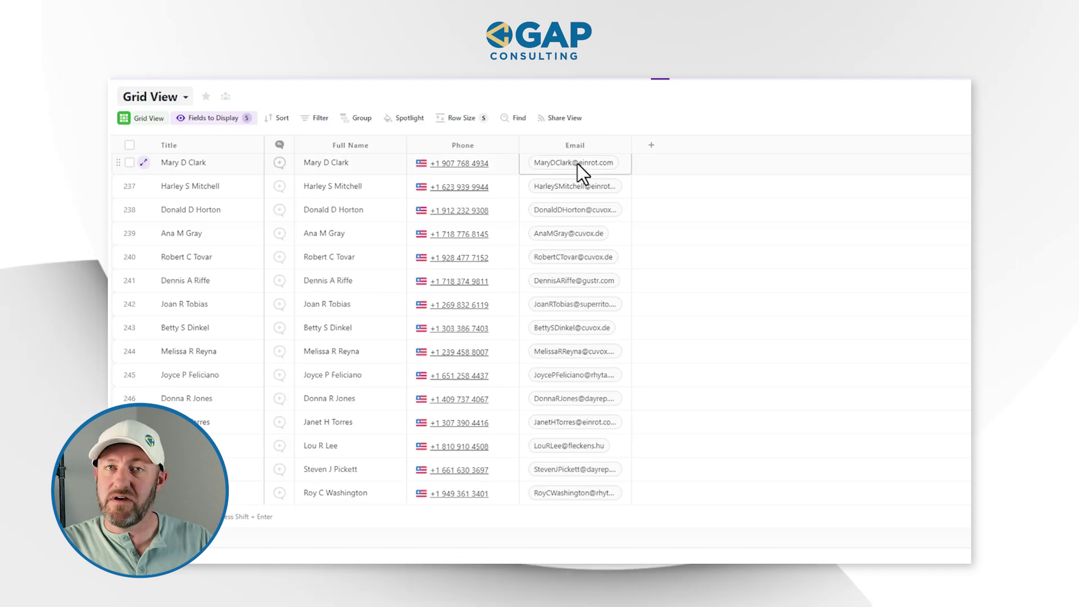
pyautogui.click(331, 233)
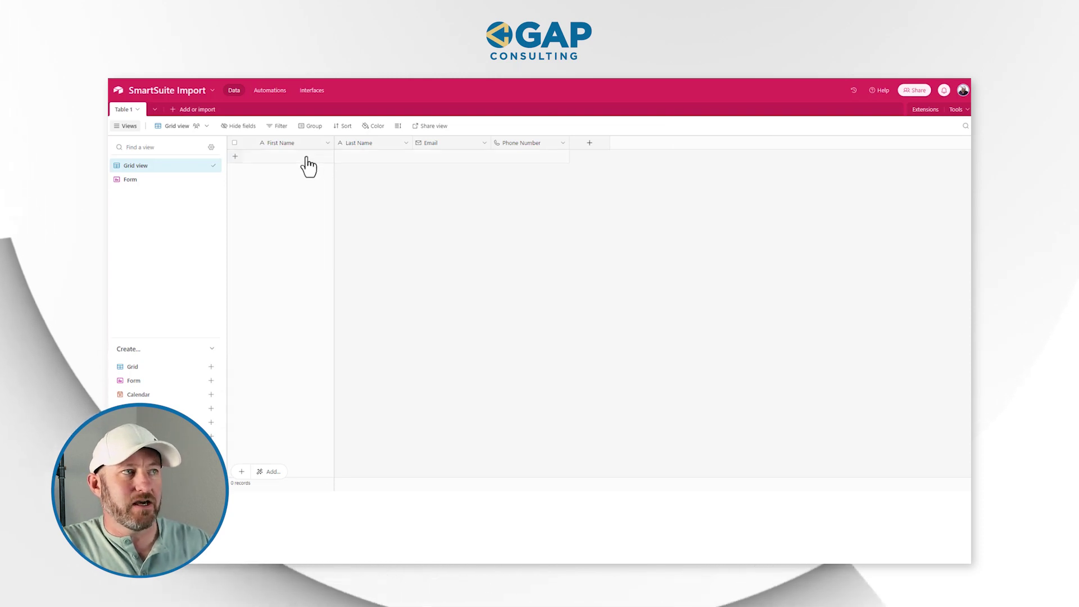
# - Open Table 1's Form view in Airtable and scroll through the form
pyautogui.click(150, 181)
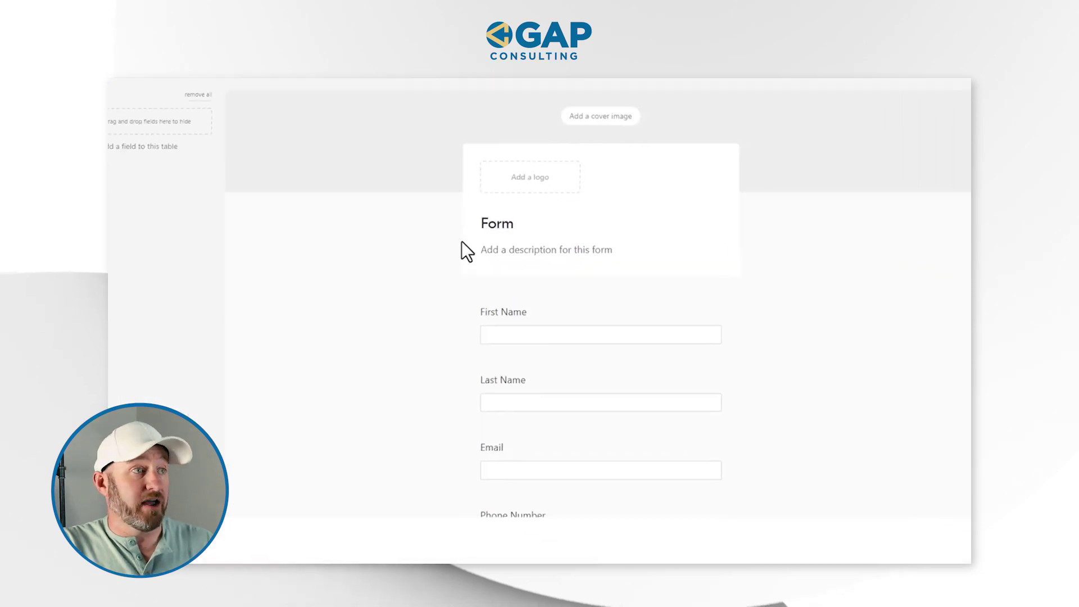
pyautogui.scroll(-2, 534, 326)
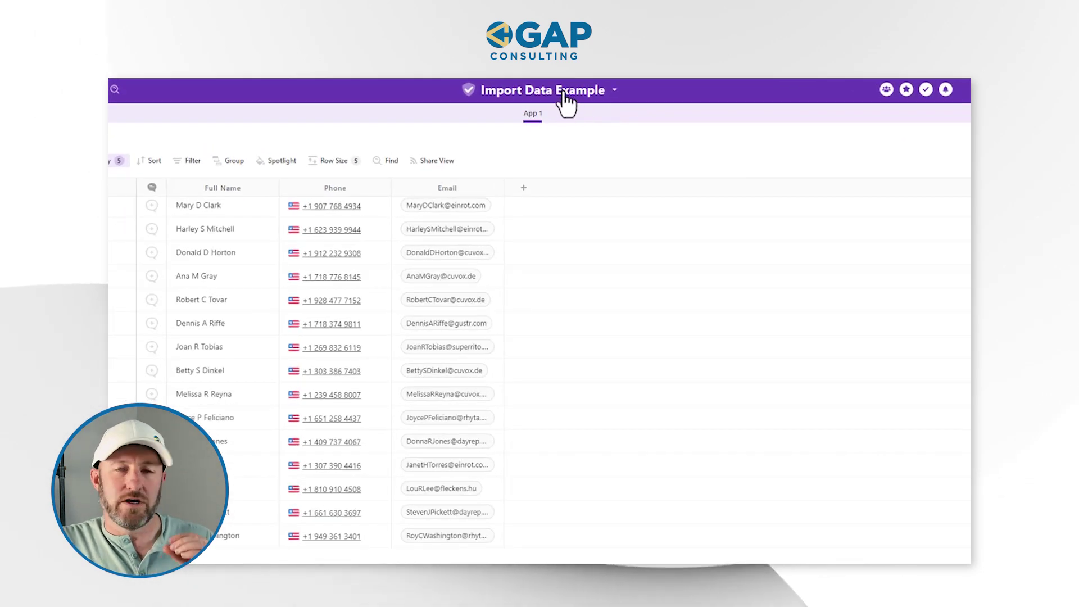
# - Start a new automation for the Import Data Example solution to view its trigger options
pyautogui.click(564, 95)
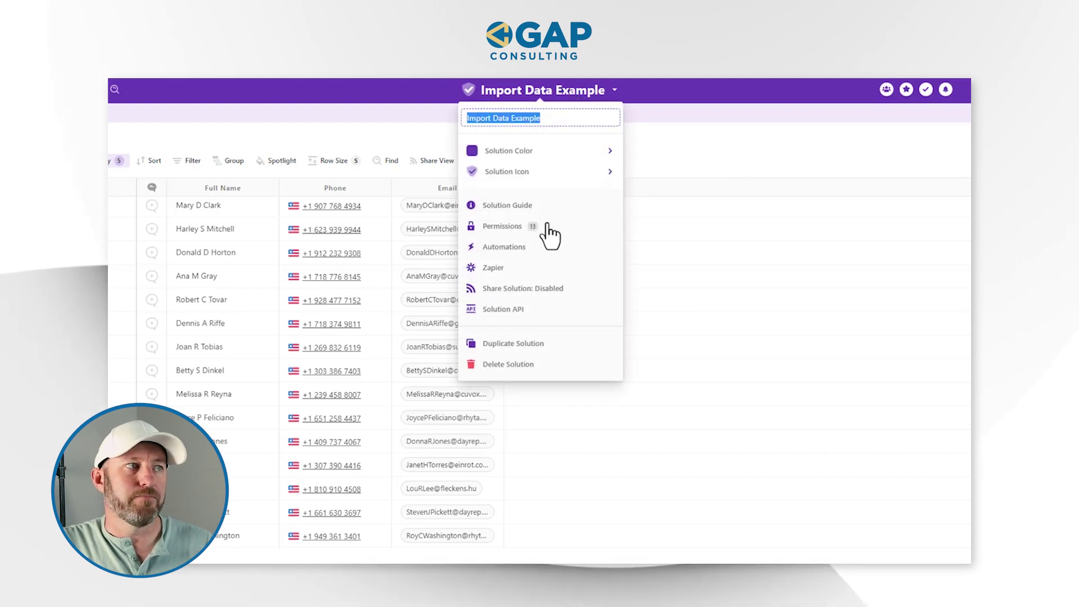
pyautogui.click(539, 247)
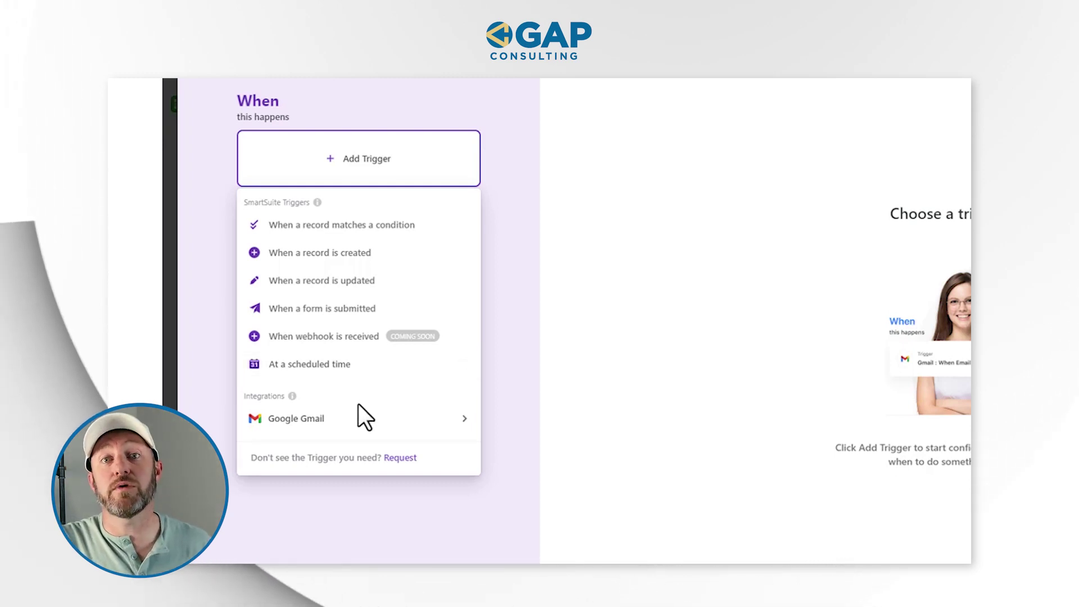
pyautogui.moveTo(365, 419)
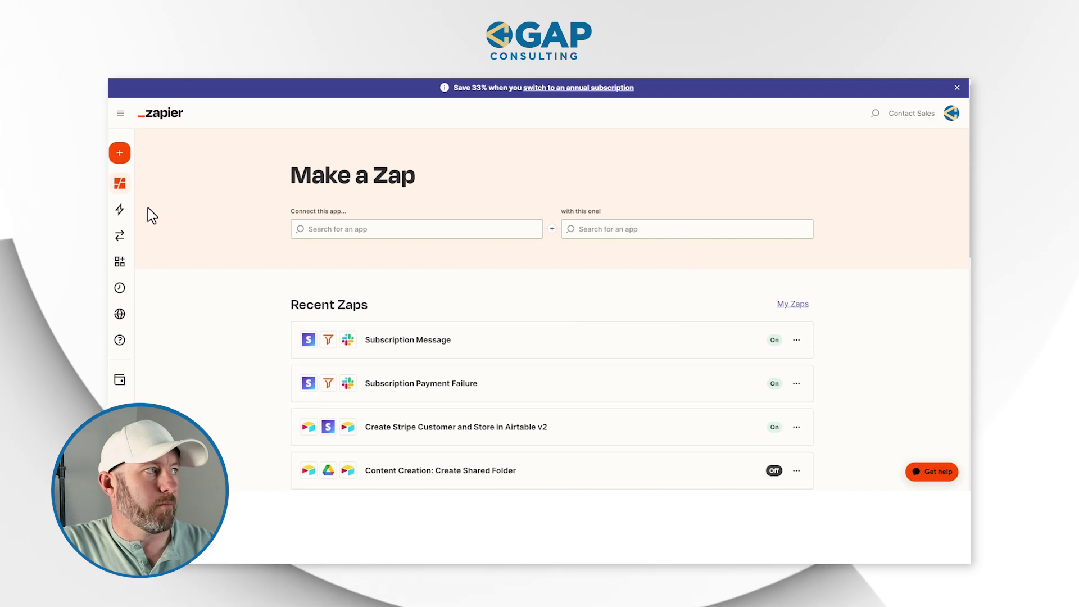
# - Create a new Zap triggered by New Record in Airtable
pyautogui.moveTo(136, 159)
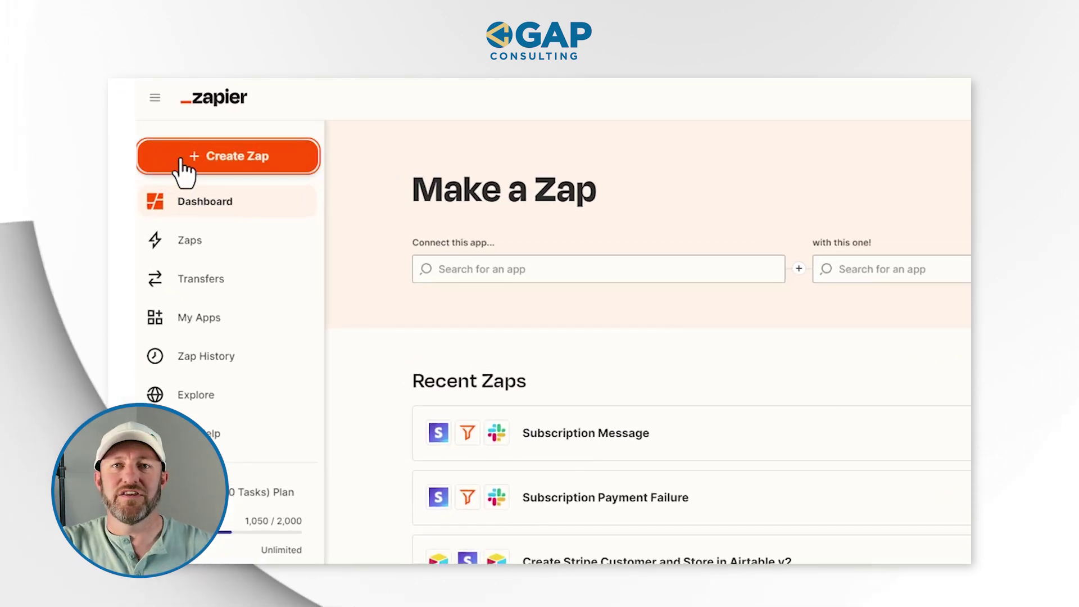
pyautogui.click(181, 160)
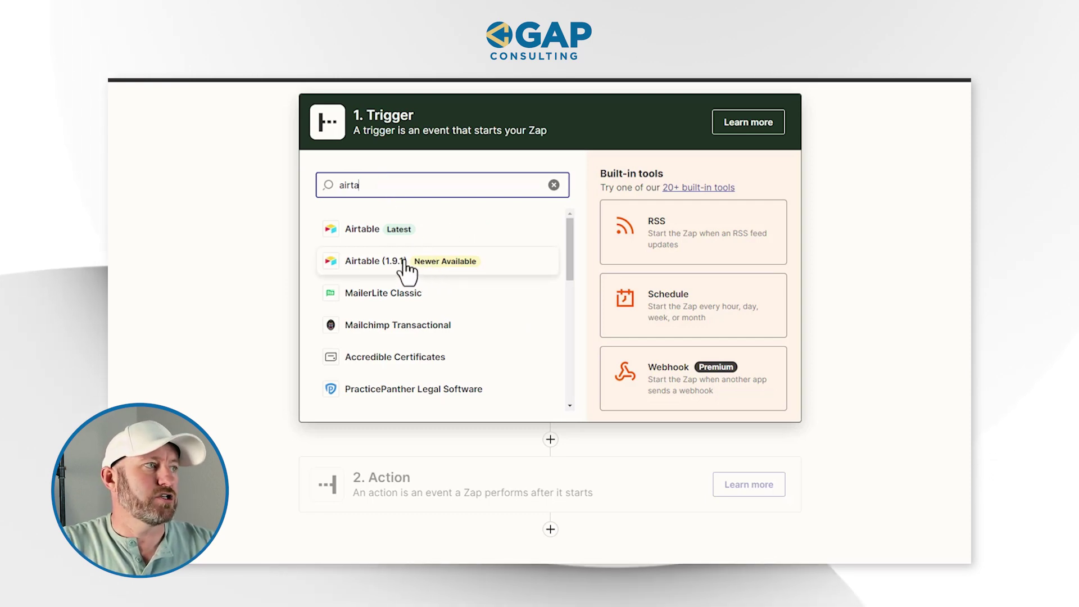
pyautogui.click(390, 234)
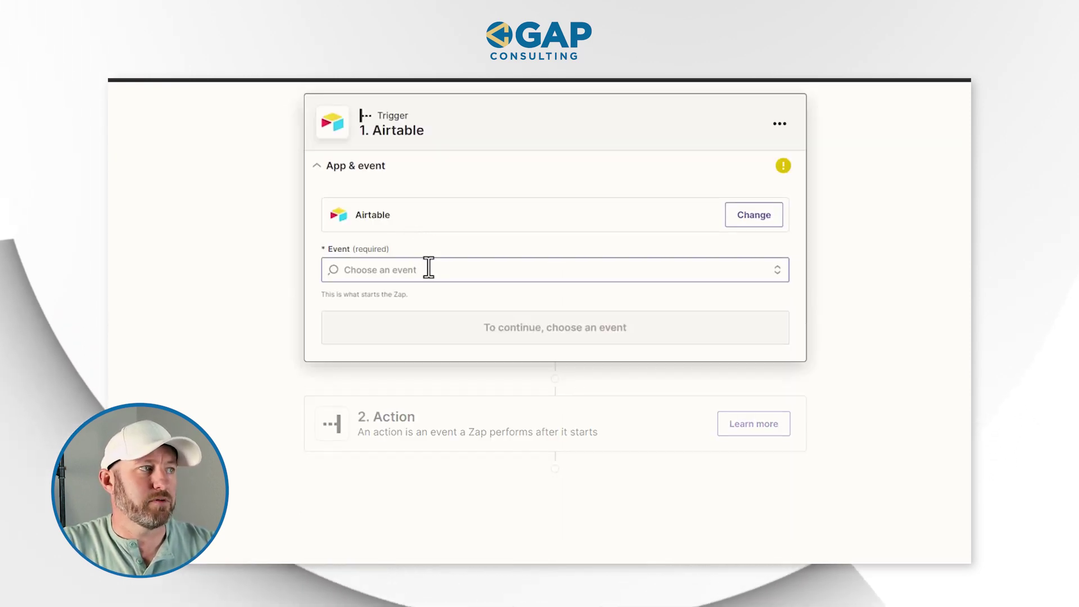
pyautogui.click(427, 271)
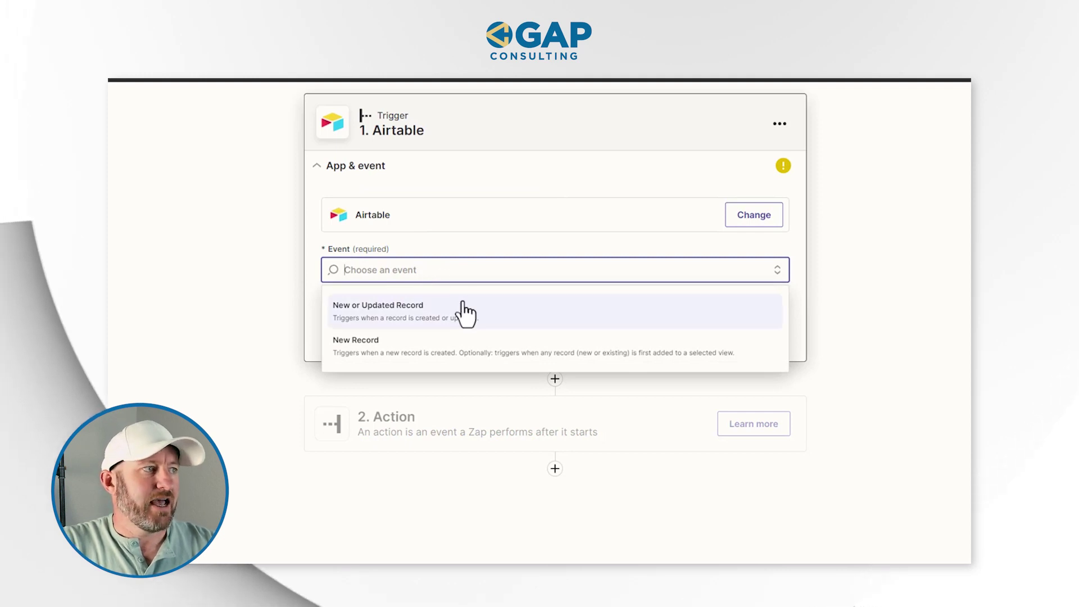
pyautogui.click(430, 355)
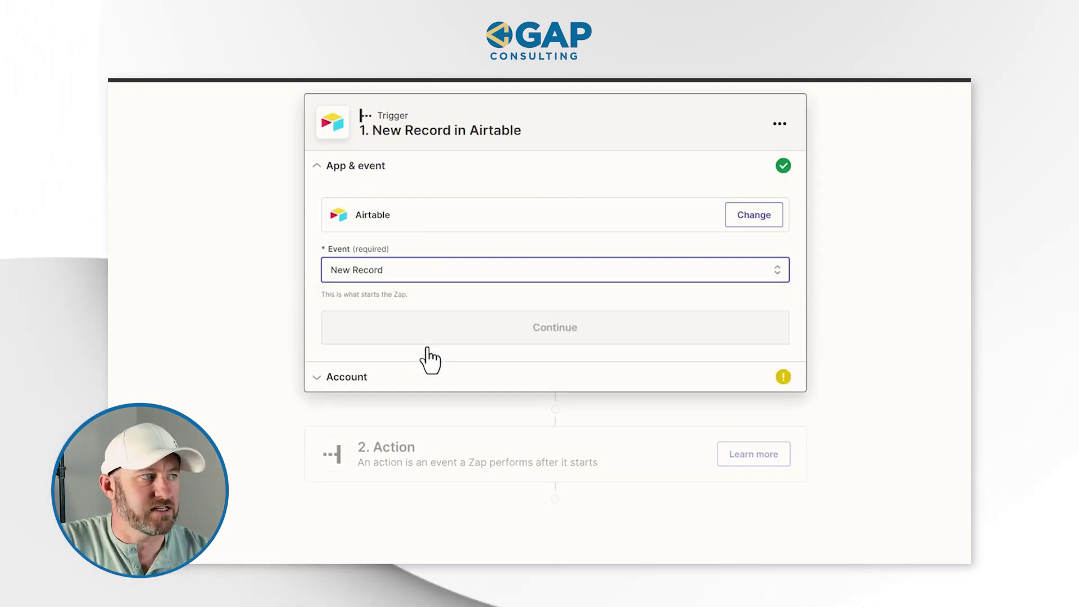
pyautogui.click(500, 344)
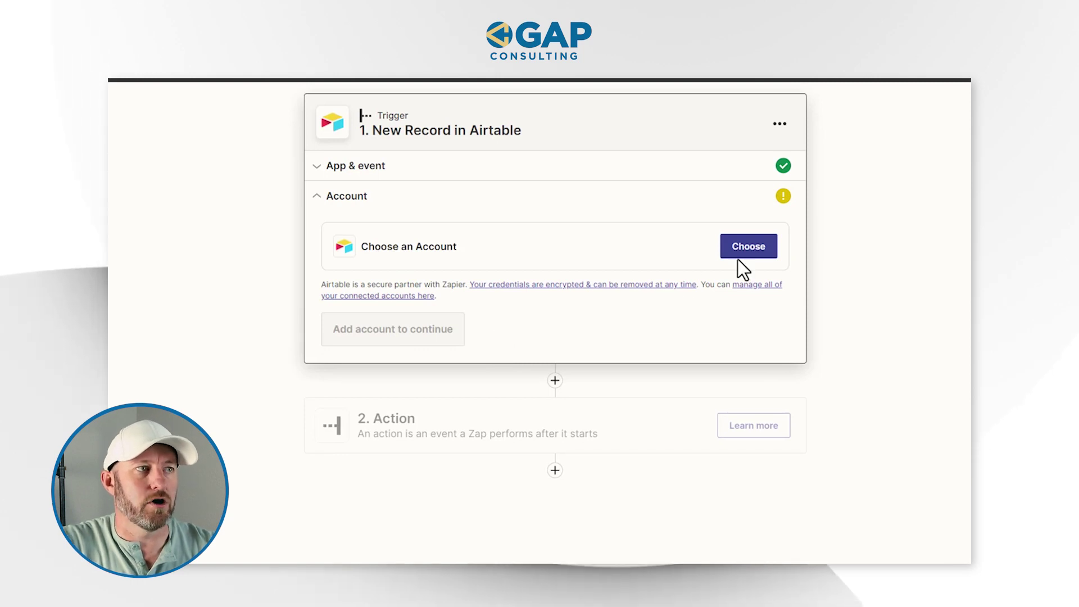
# - Connect the Airtable account and set the trigger to the SmartSuite Import base's Table 1
pyautogui.click(756, 256)
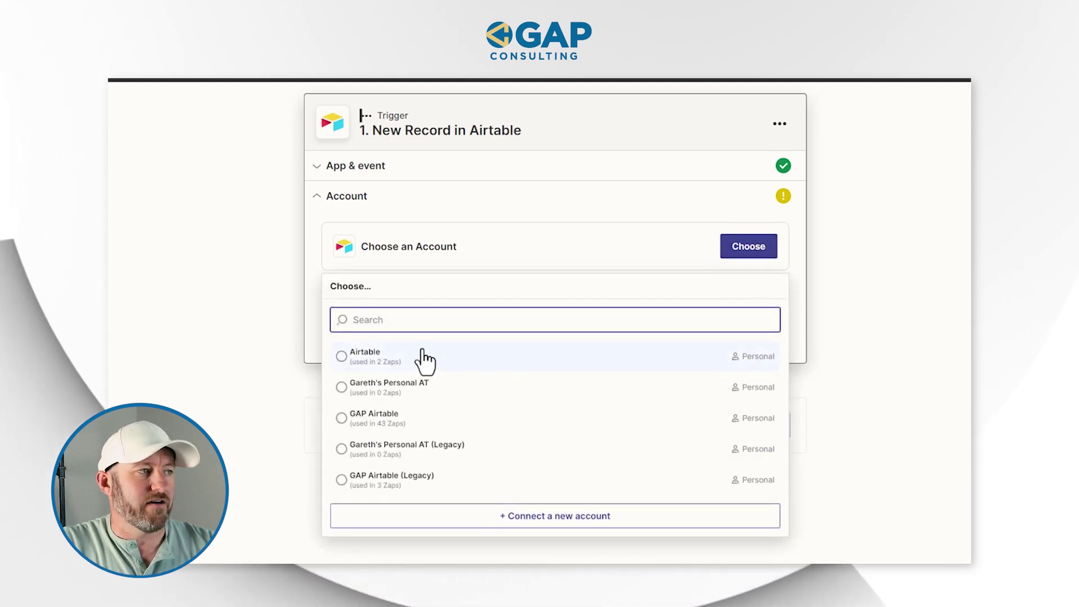
pyautogui.click(403, 354)
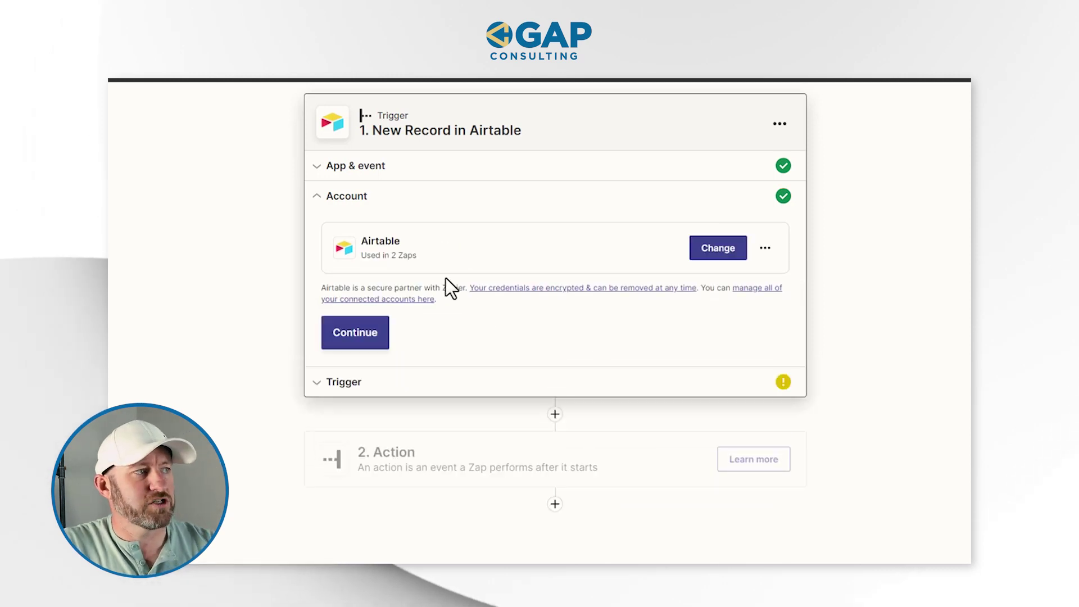
pyautogui.click(362, 336)
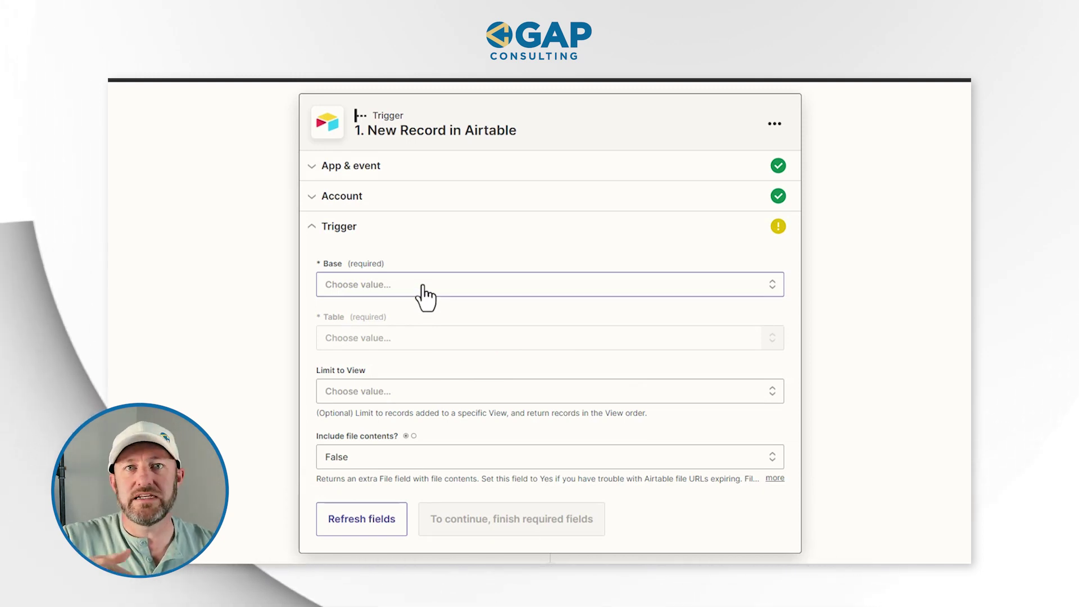
pyautogui.click(400, 281)
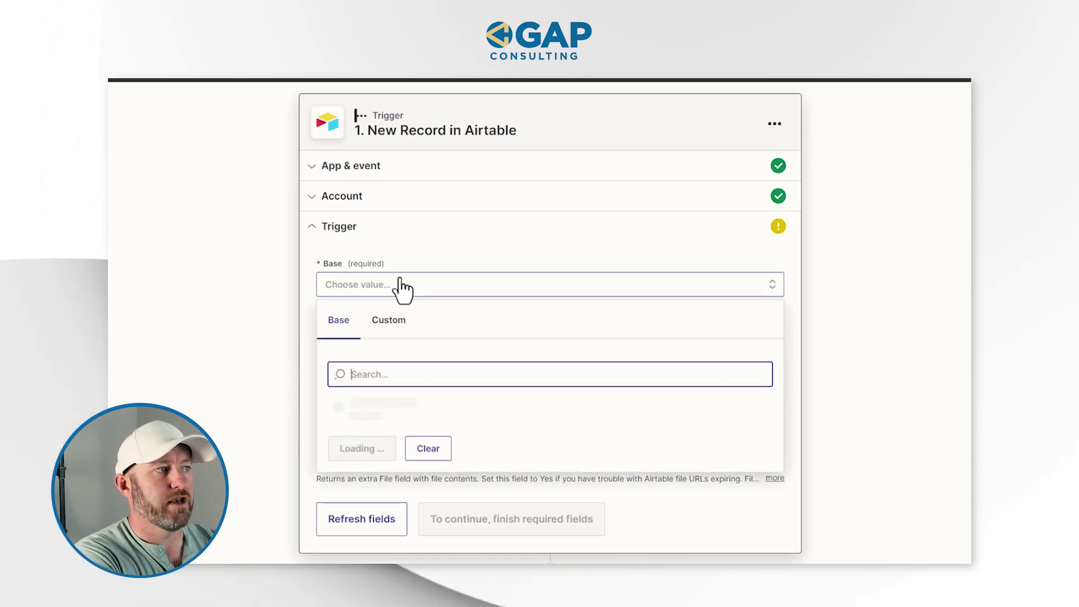
pyautogui.write('smartsui')
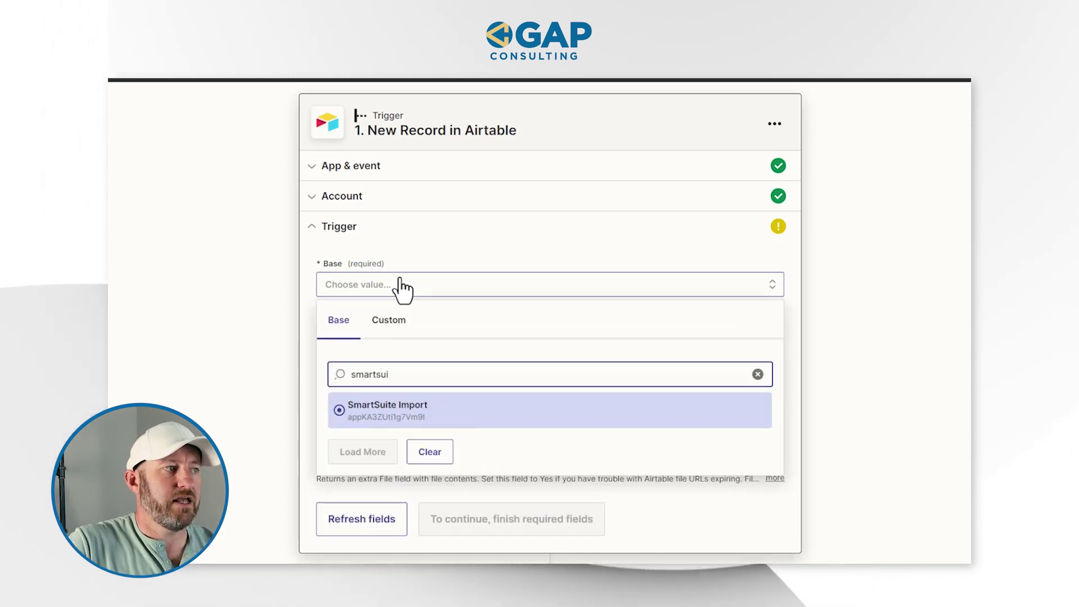
pyautogui.click(398, 413)
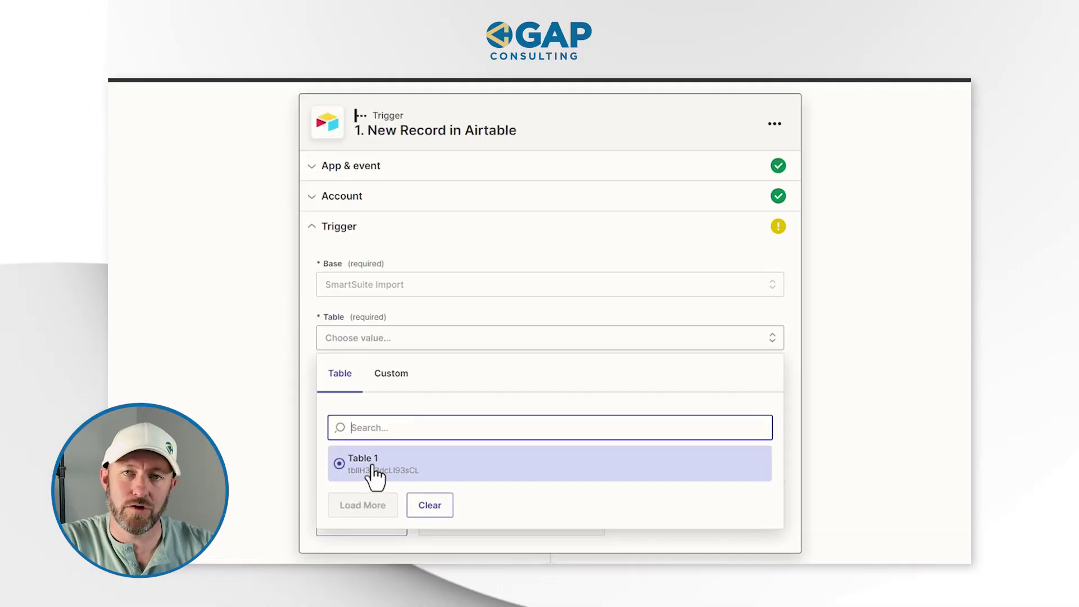
pyautogui.click(374, 474)
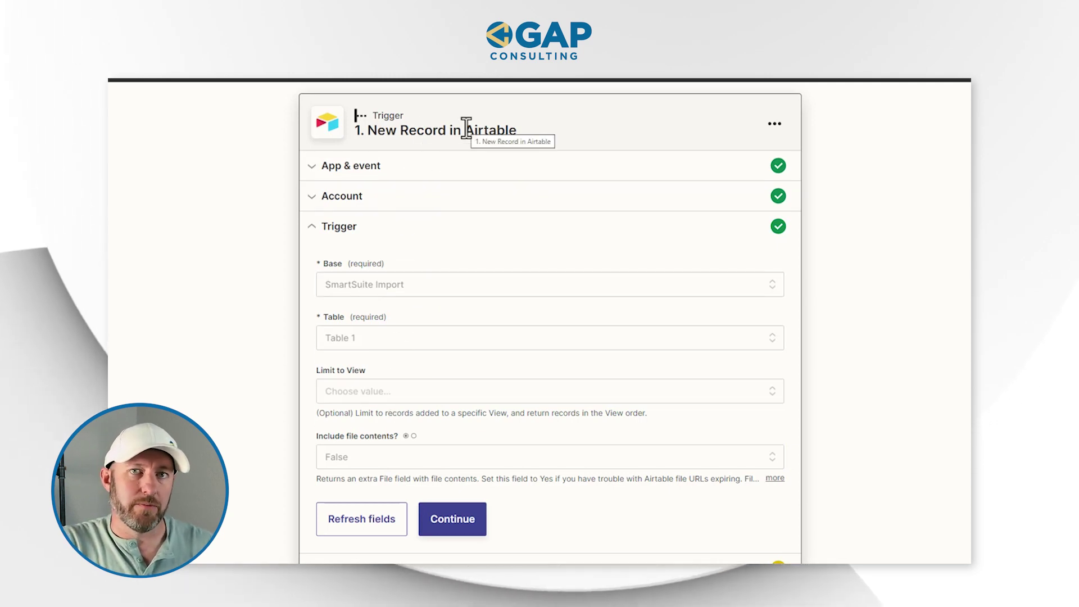
pyautogui.scroll(-2, 534, 315)
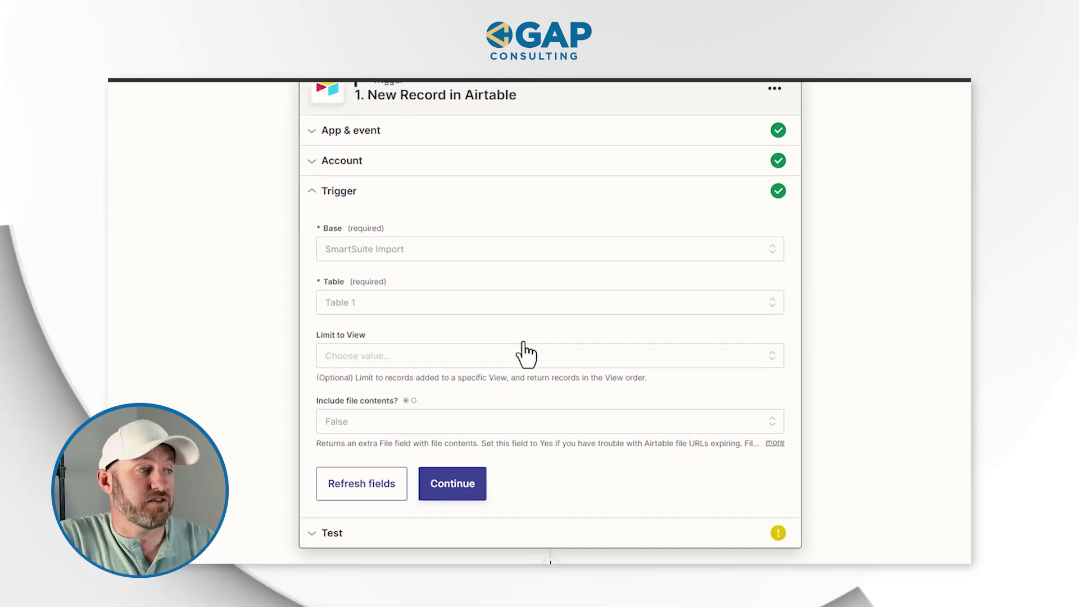
pyautogui.click(465, 416)
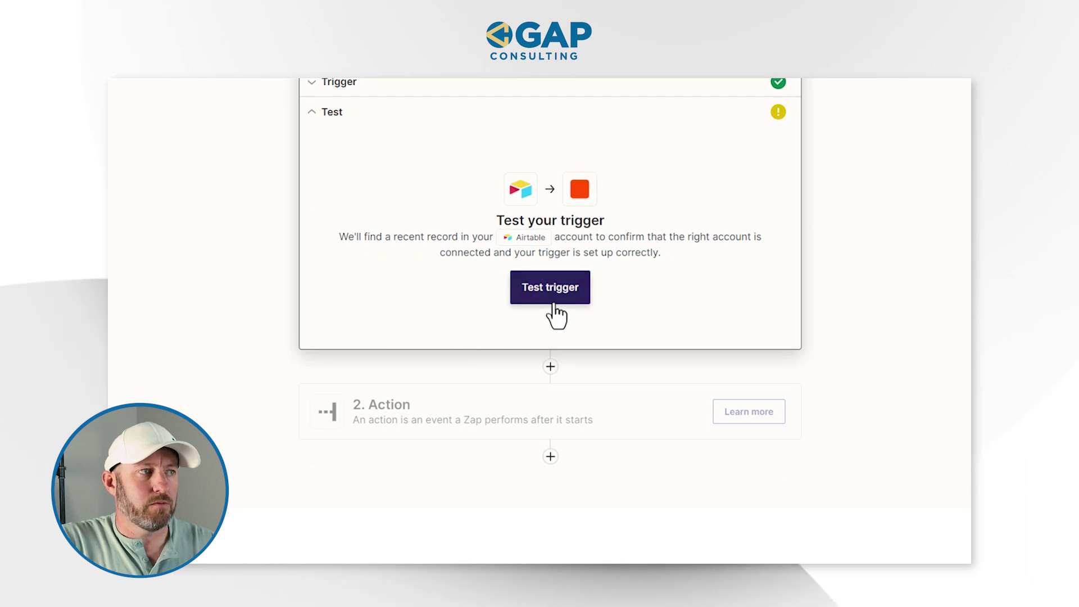
pyautogui.click(431, 430)
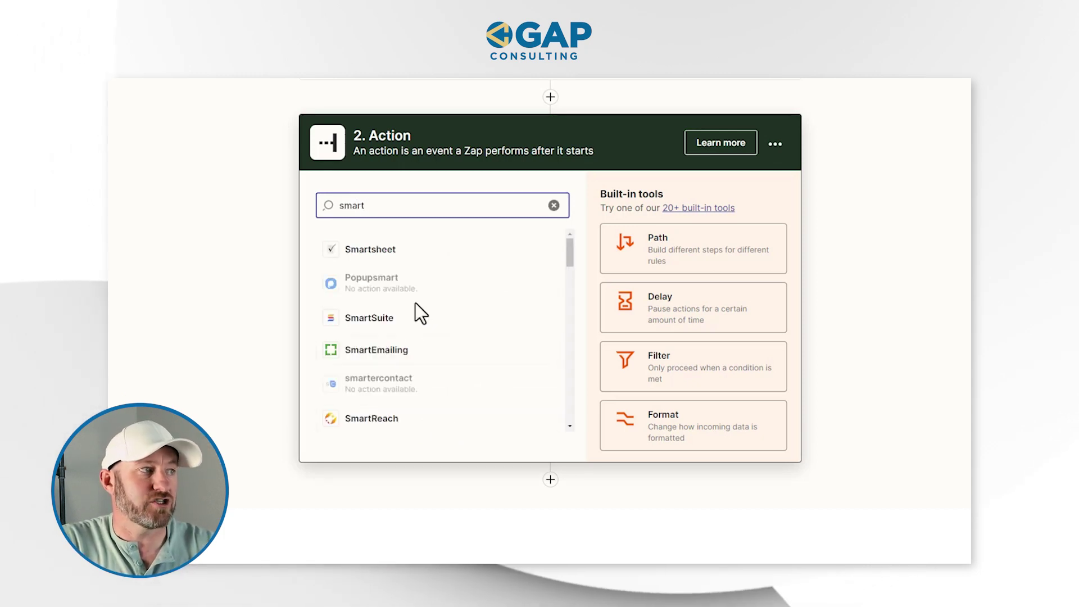
# - Make the action Create Record in SmartSuite using the second SmartSuite account
pyautogui.click(384, 321)
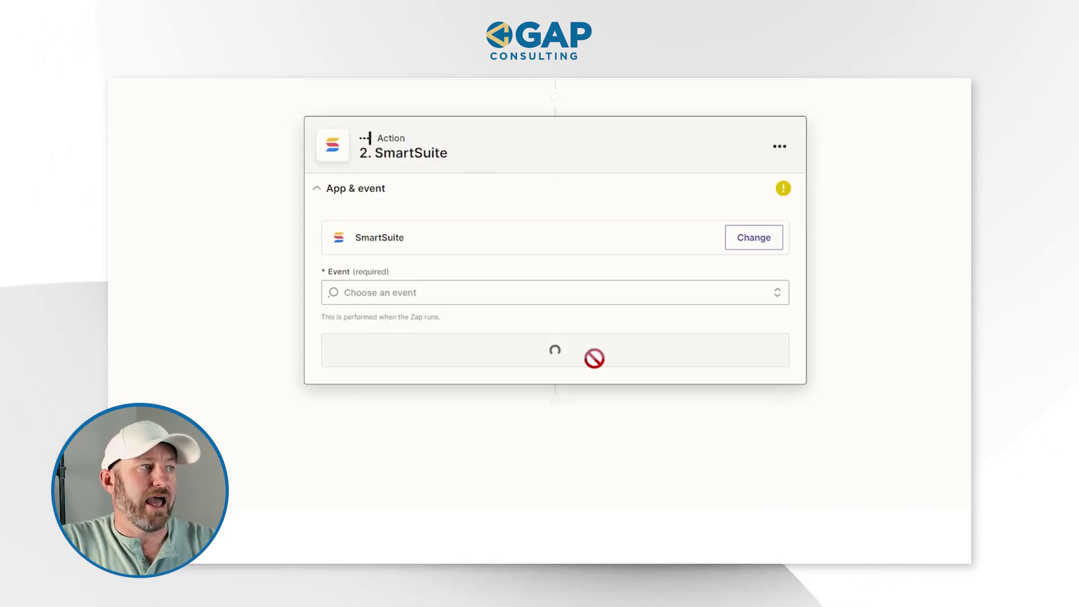
pyautogui.click(415, 292)
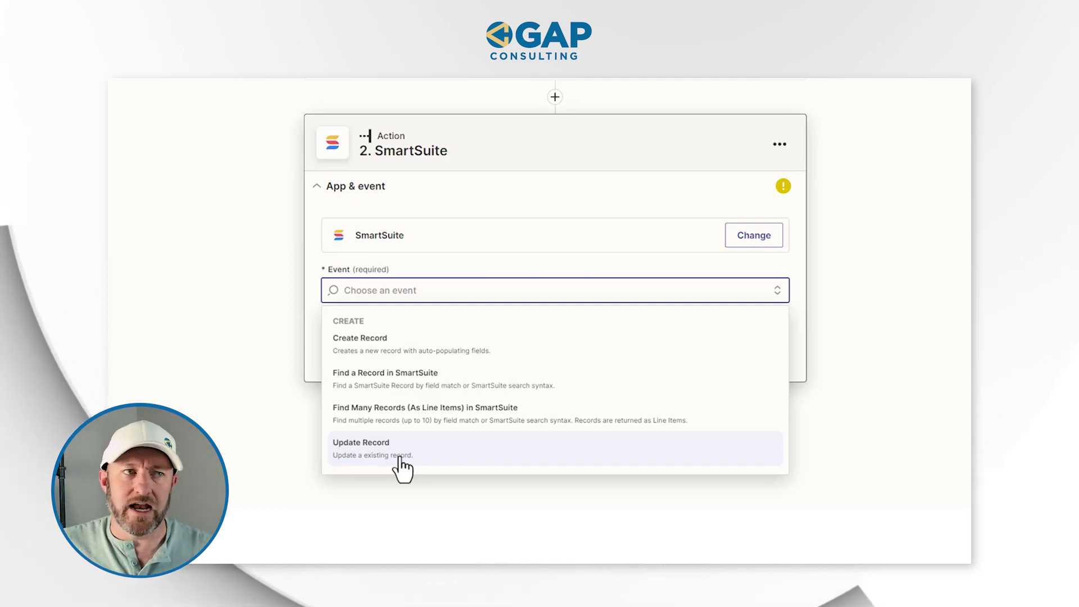
pyautogui.click(418, 348)
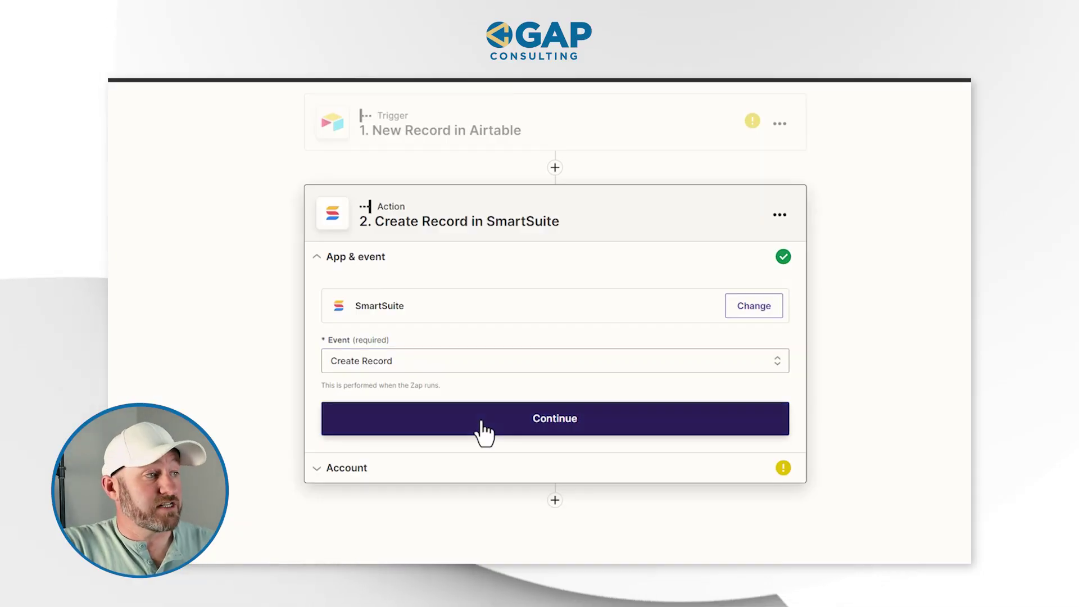
pyautogui.click(482, 432)
pyautogui.click(737, 338)
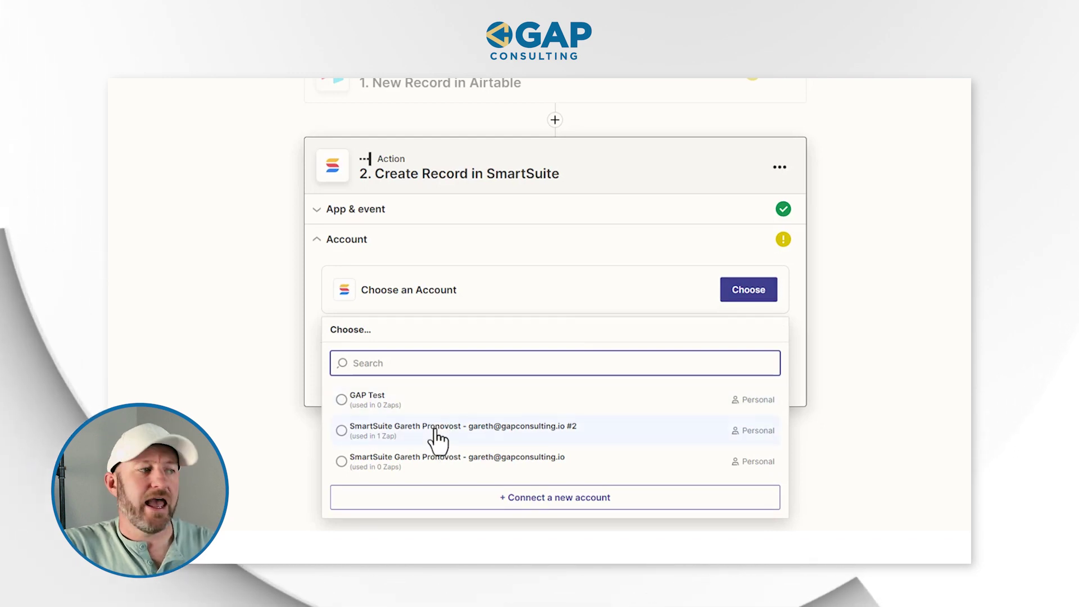
pyautogui.click(435, 431)
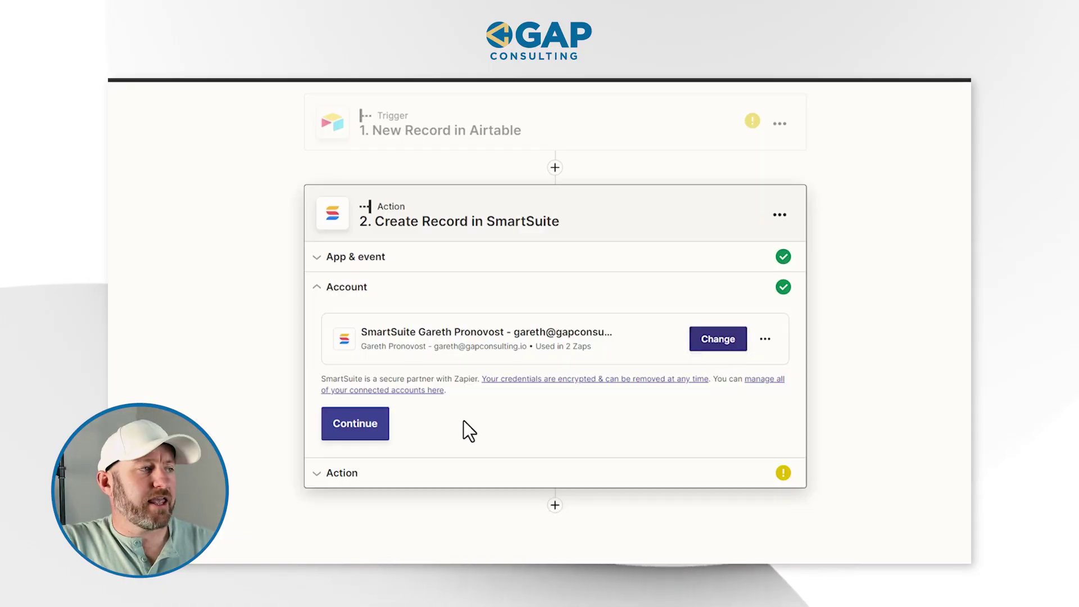
pyautogui.click(351, 430)
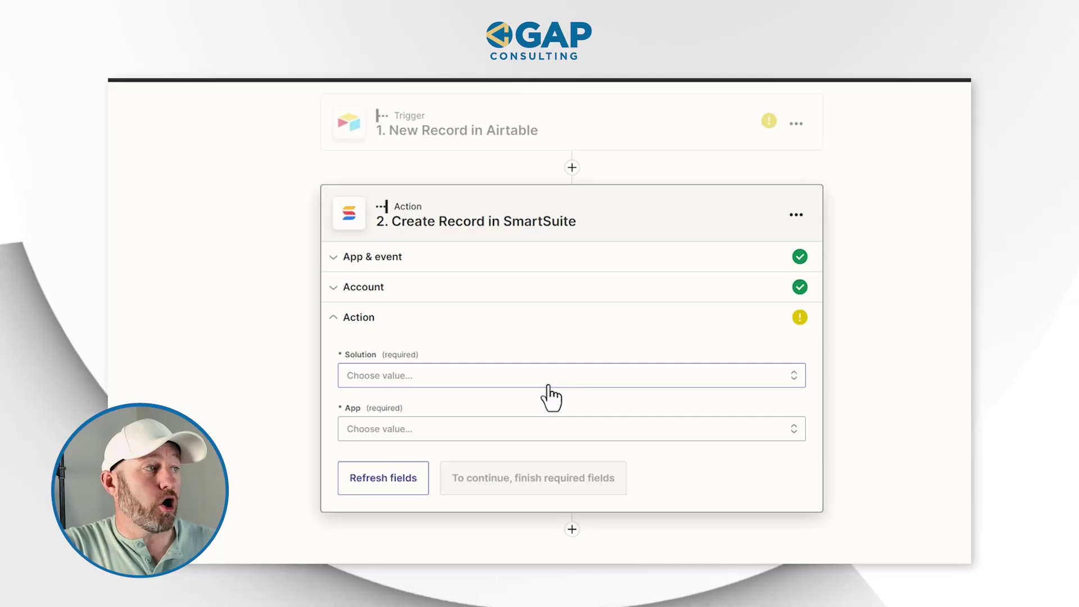
# - Set the action's Solution to Import Data Example and App to App 1
pyautogui.click(548, 378)
pyautogui.write('import')
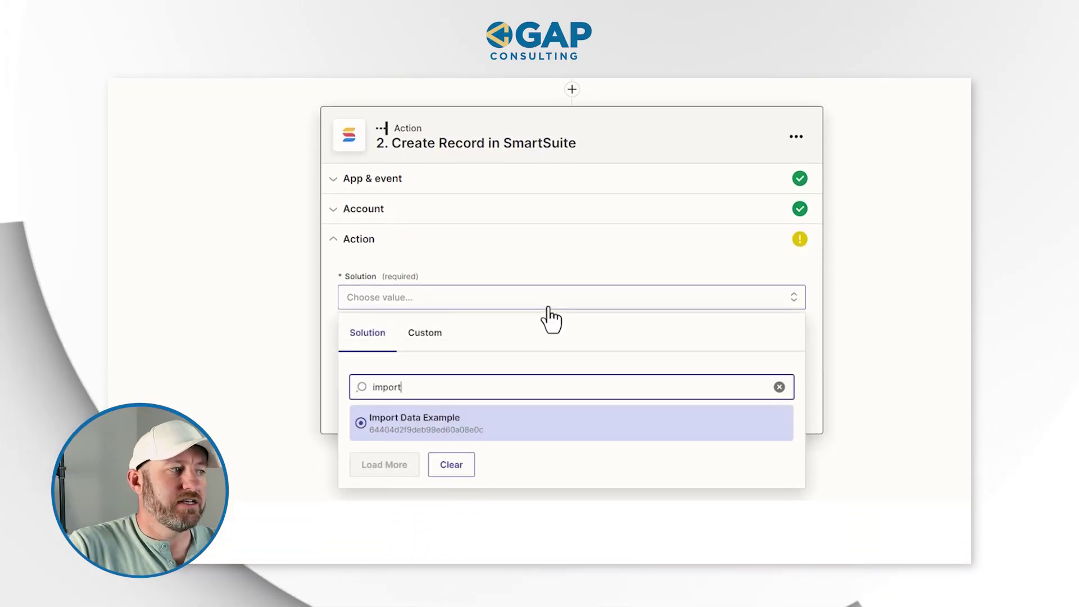
pyautogui.click(456, 433)
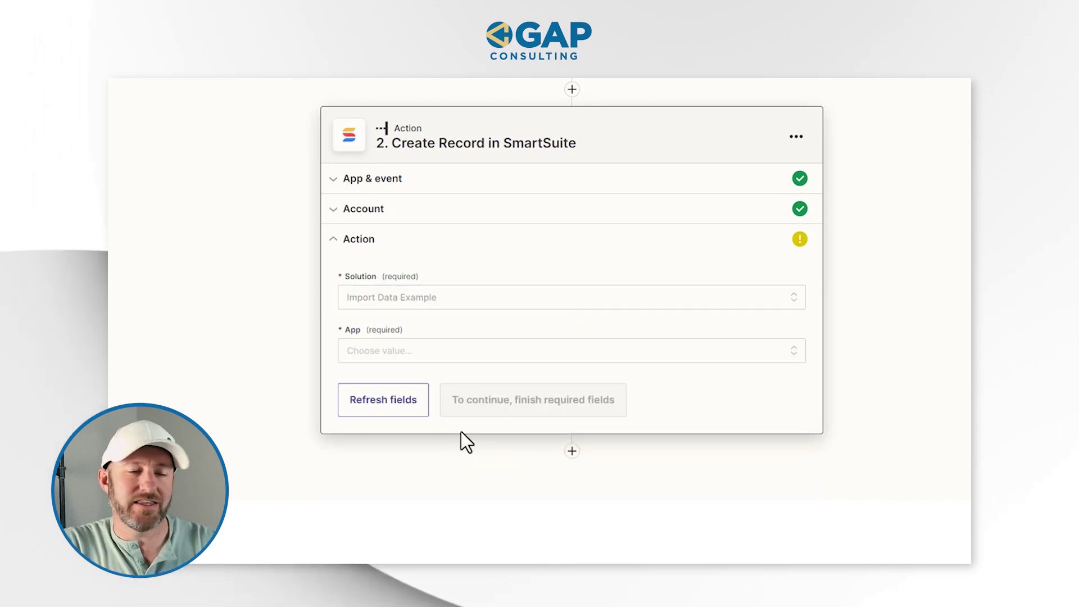
pyautogui.click(446, 359)
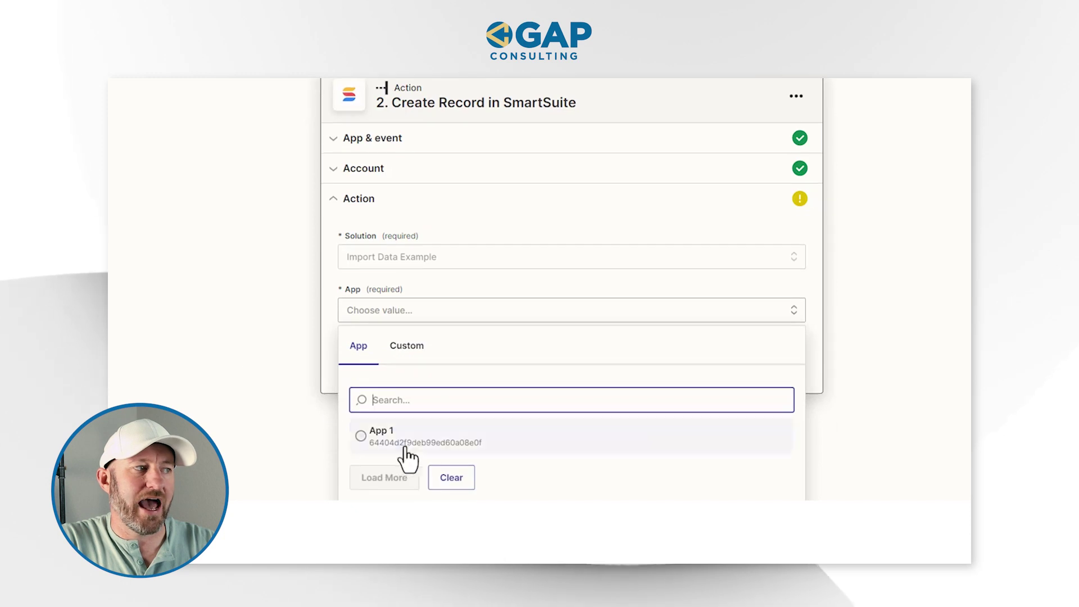
pyautogui.click(383, 444)
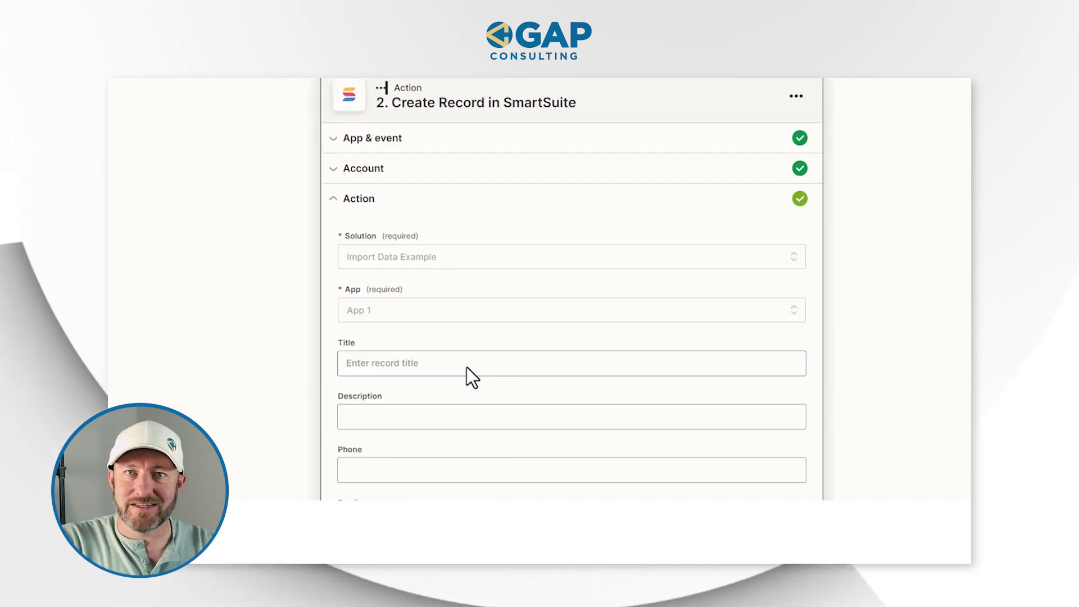
pyautogui.scroll(-3, 549, 432)
pyautogui.scroll(-1, 627, 409)
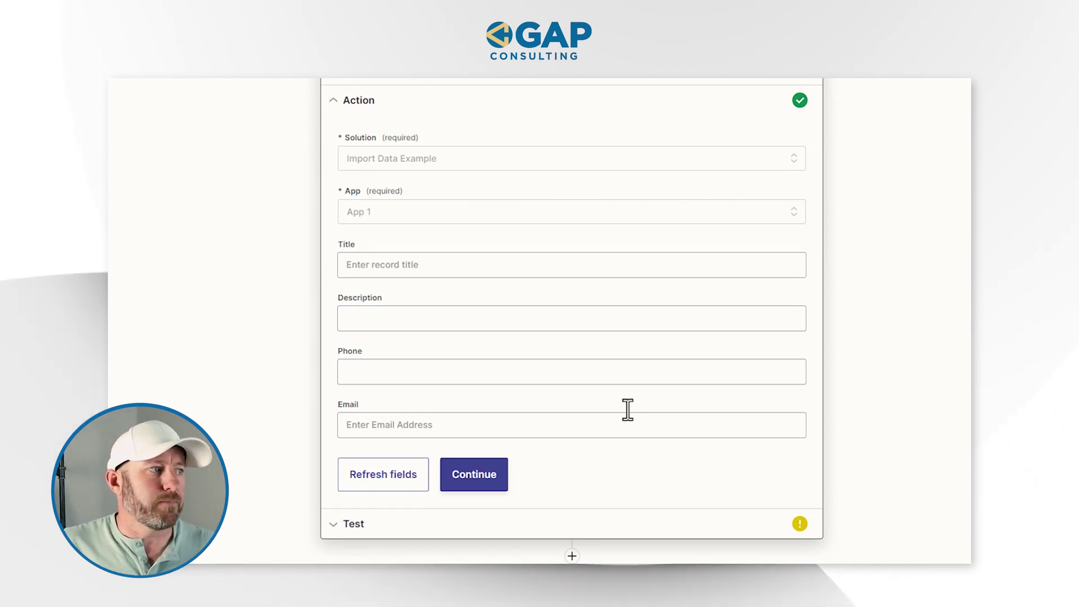
pyautogui.click(627, 416)
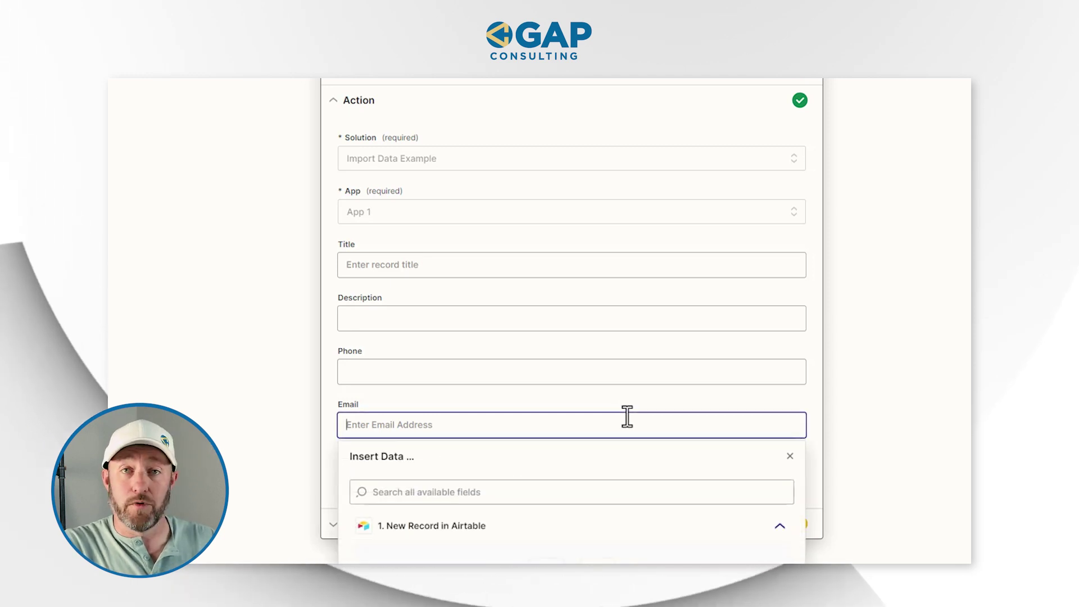
pyautogui.scroll(-3, 628, 417)
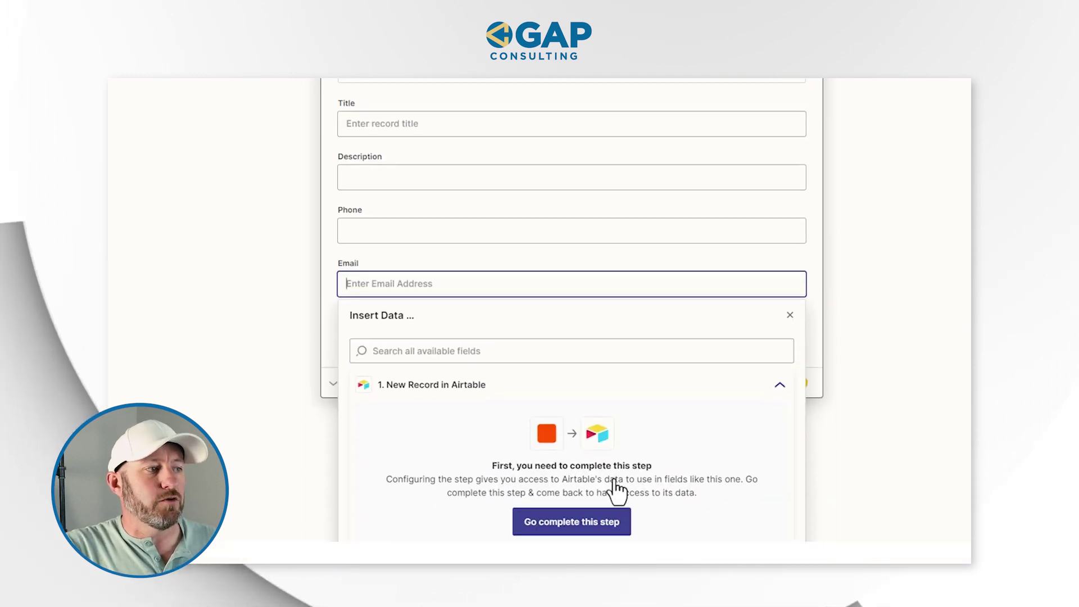
pyautogui.scroll(-1, 711, 422)
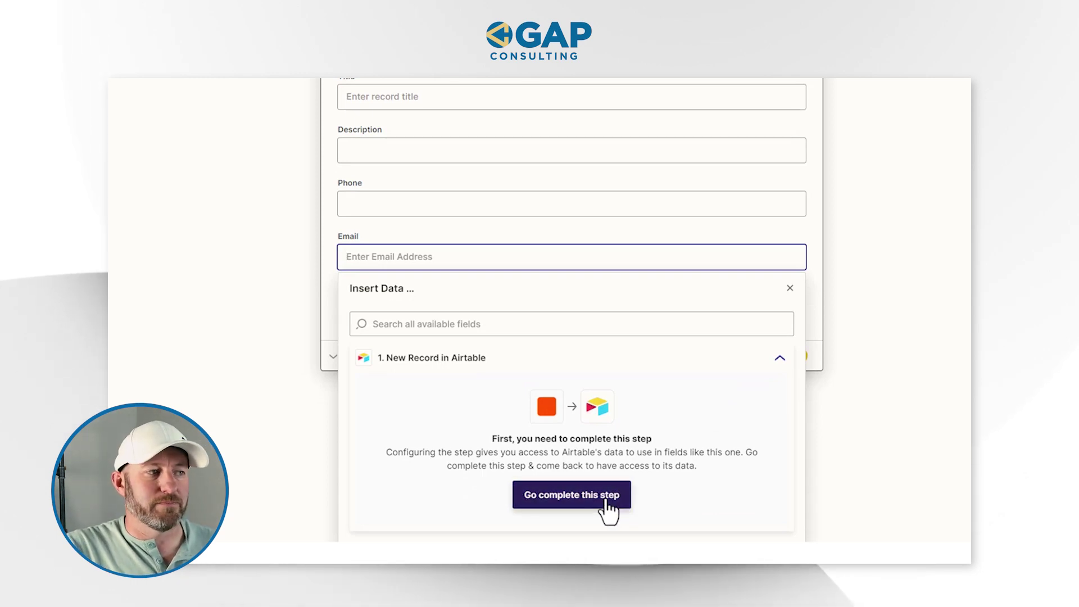
pyautogui.click(607, 499)
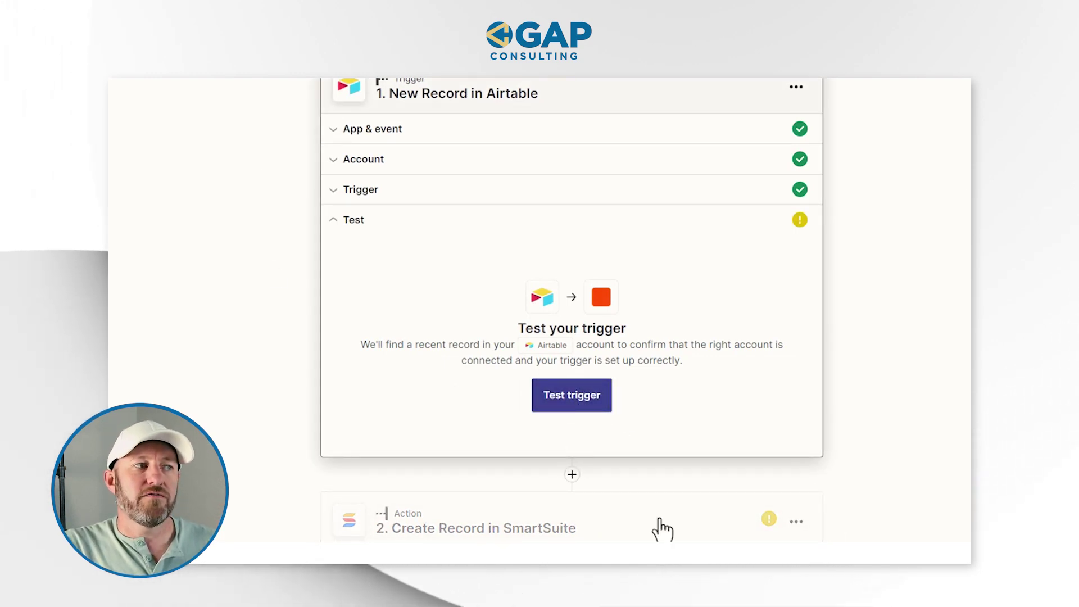
# - Run the Airtable trigger test, which finds no record, then go to the Airtable form
pyautogui.click(582, 404)
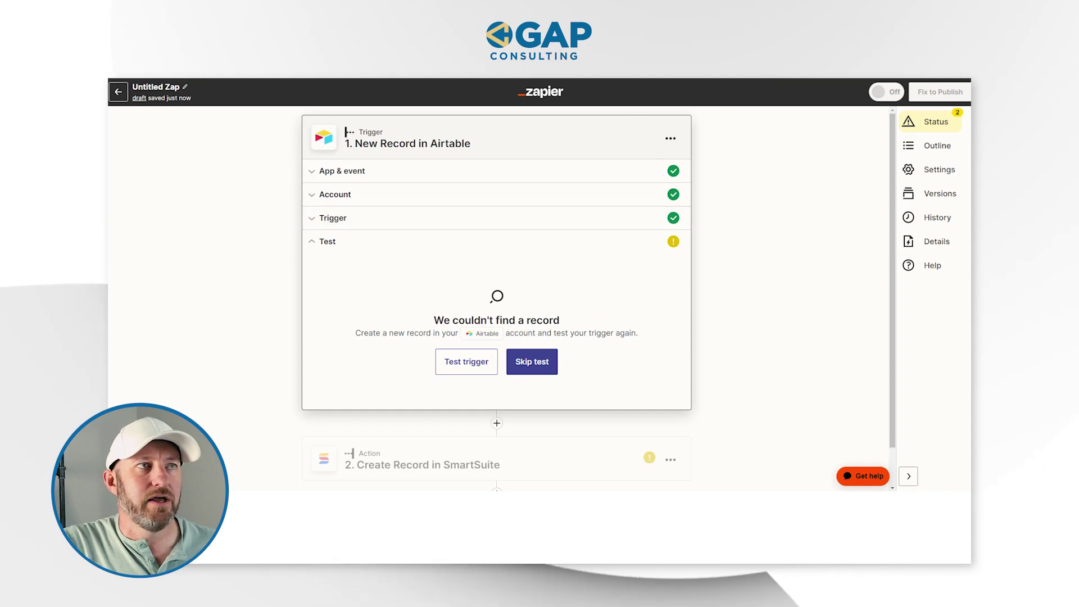
pyautogui.click(739, 62)
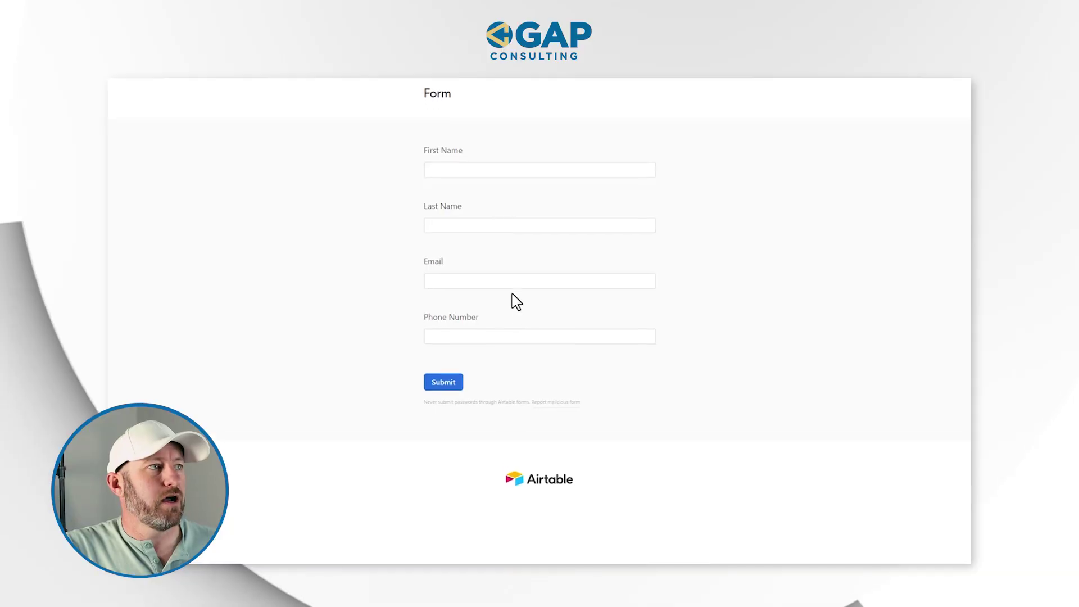
# - Fill the Airtable form with a test contact's first name, last name and phone, then submit
pyautogui.click(478, 162)
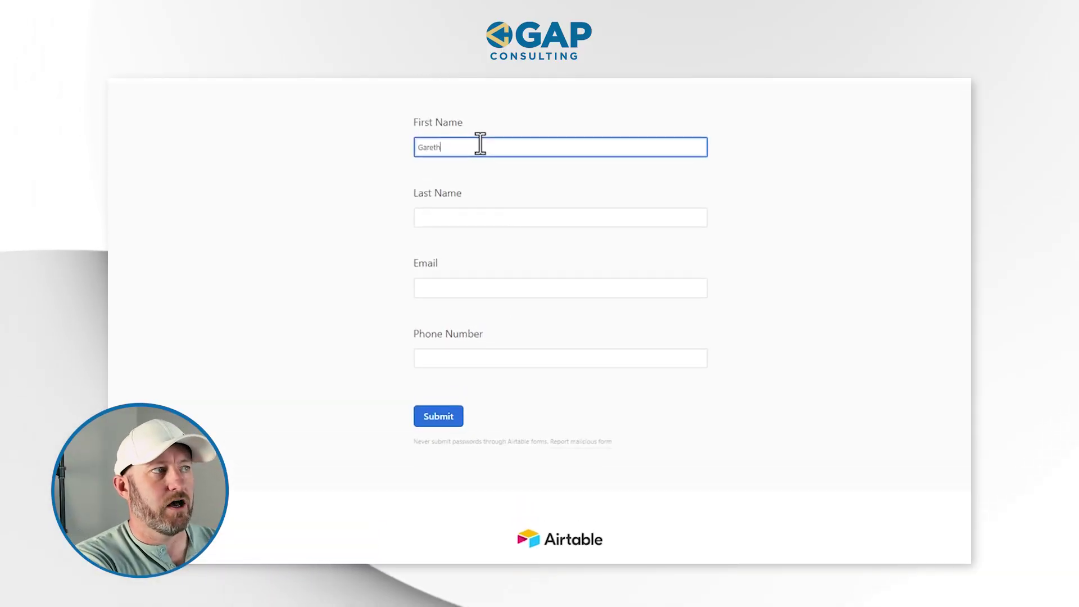
pyautogui.press('Tab')
pyautogui.press('Tab')
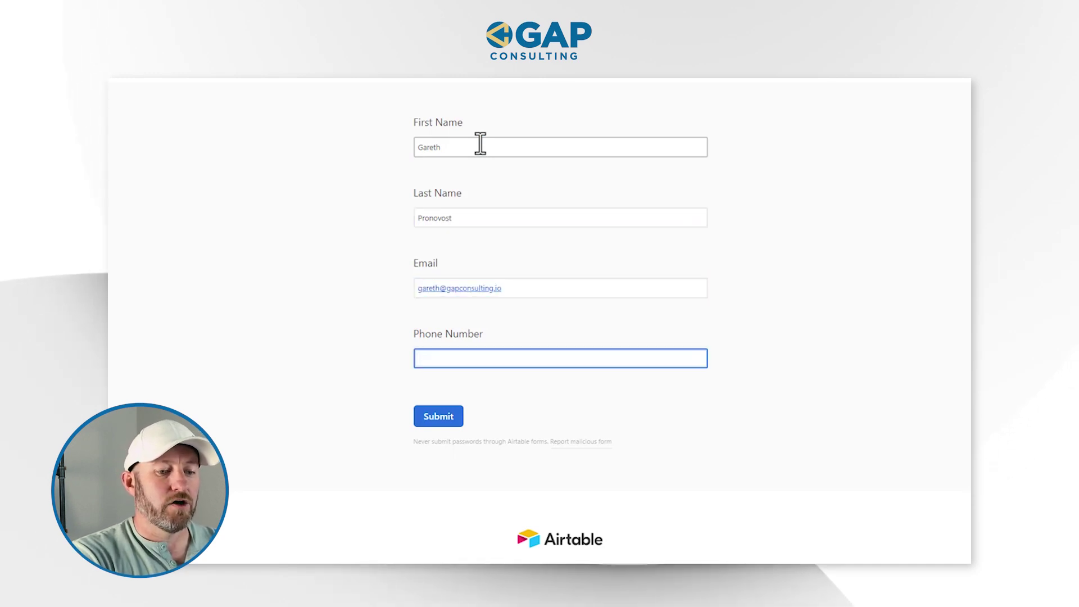
pyautogui.write('8')
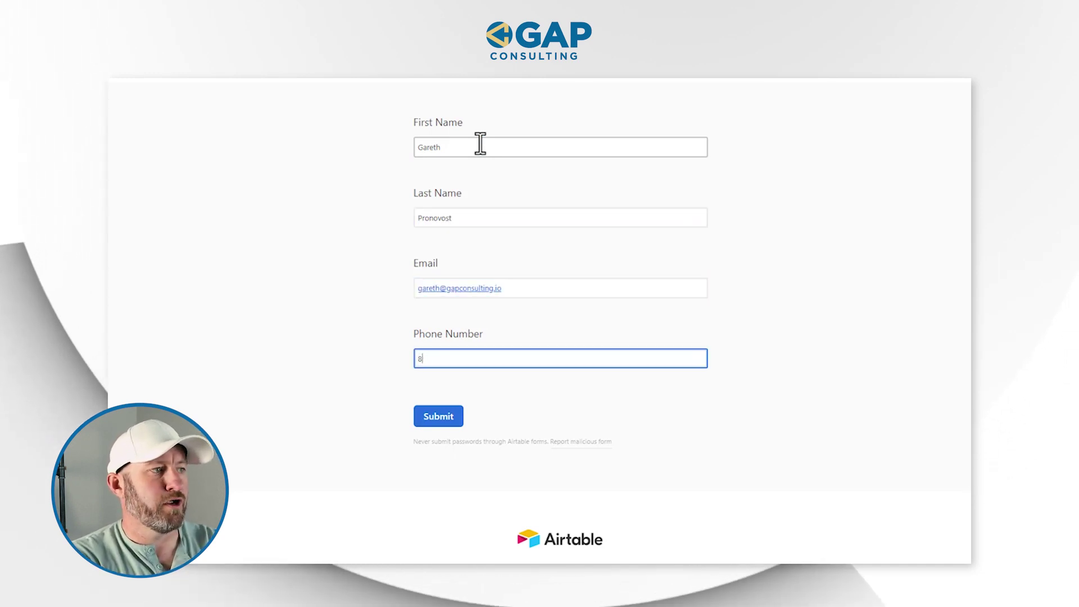
pyautogui.write('885551212')
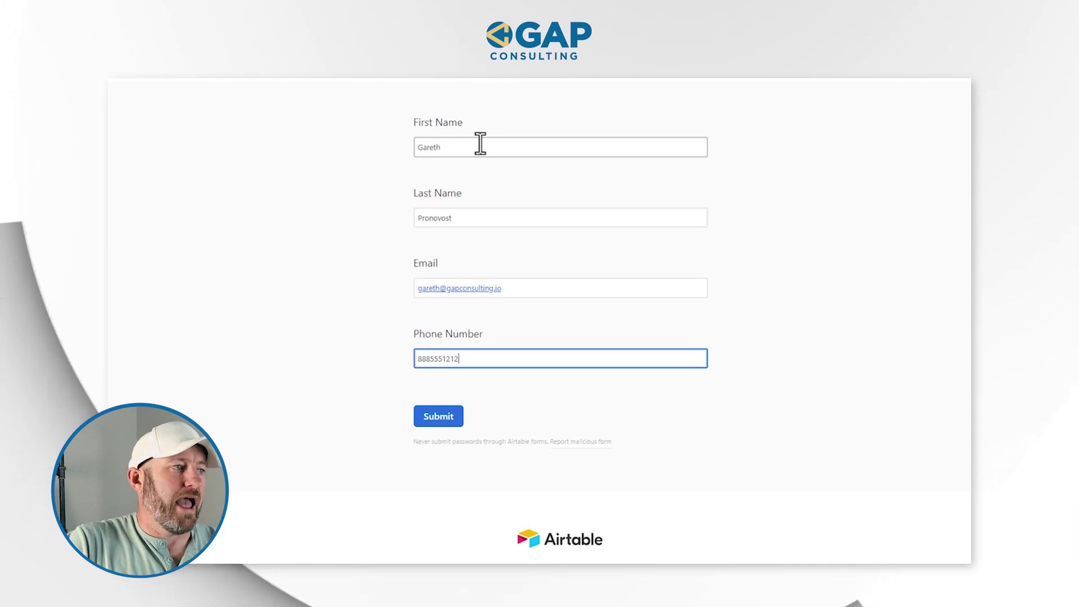
pyautogui.click(438, 419)
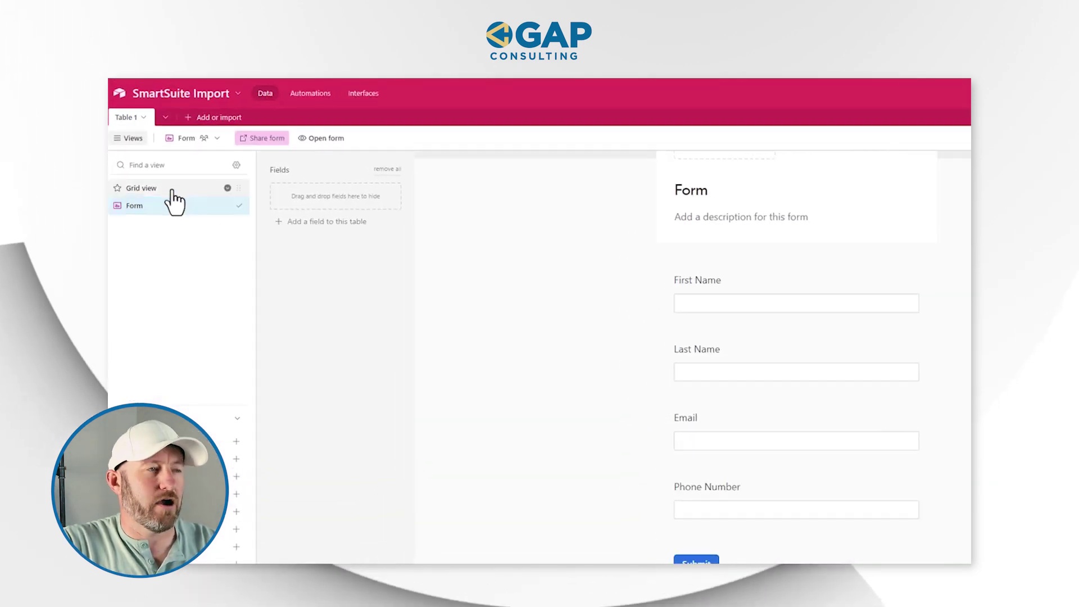
# - Re-run the trigger test so it finds the newly submitted Airtable record
pyautogui.click(174, 191)
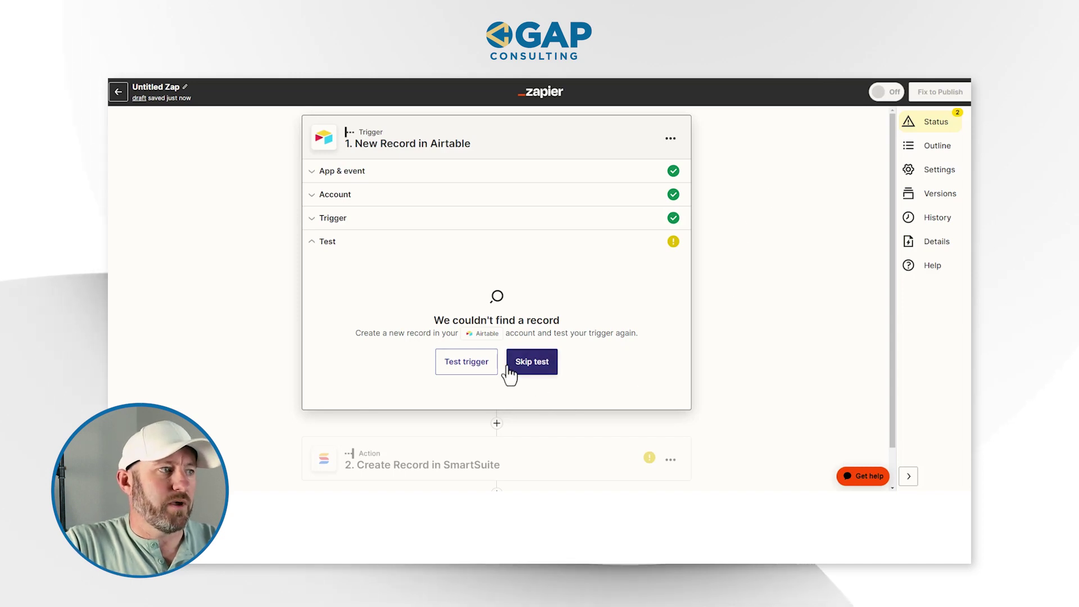
pyautogui.click(465, 368)
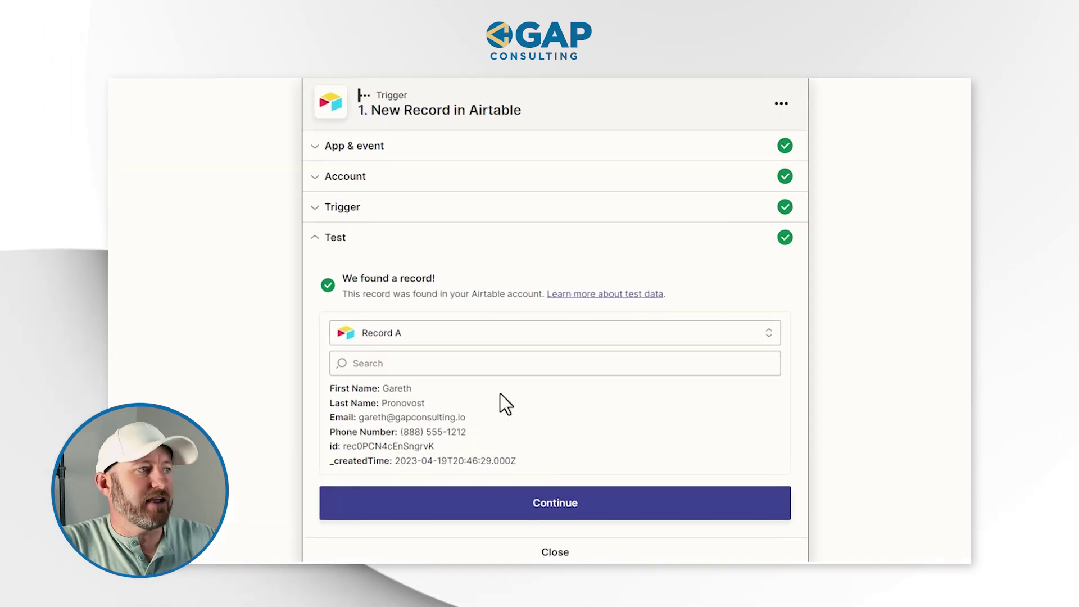
pyautogui.moveTo(384, 388); pyautogui.dragTo(537, 467)
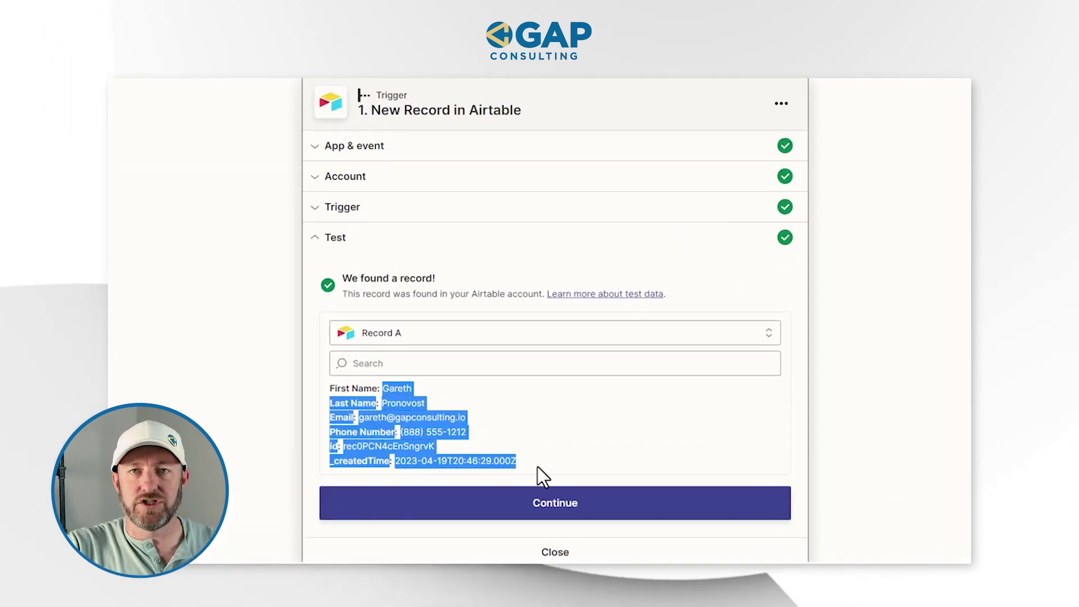
pyautogui.scroll(-3, 561, 470)
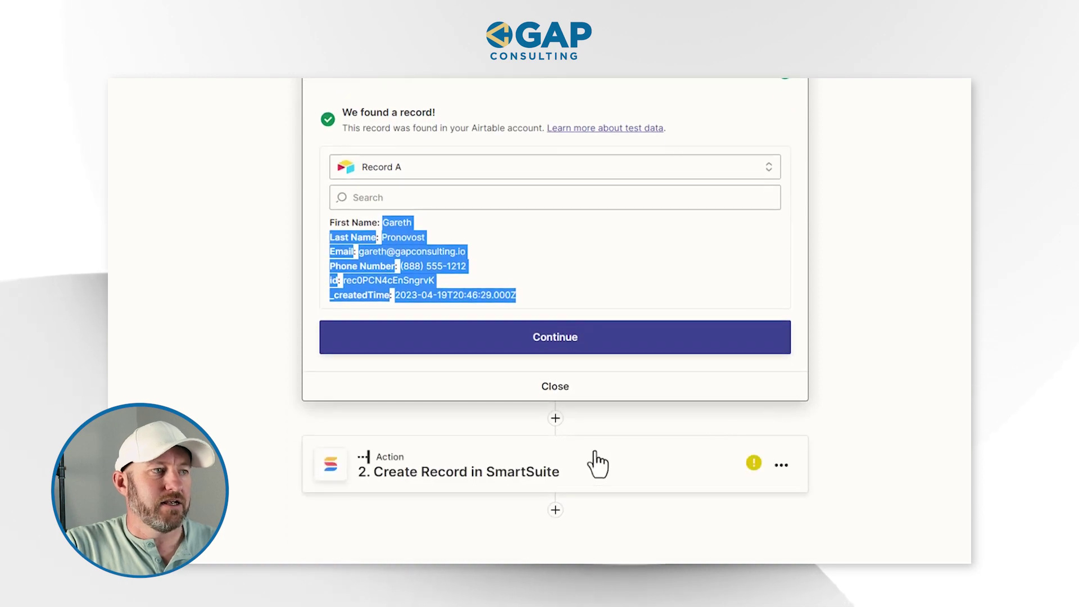
pyautogui.click(875, 389)
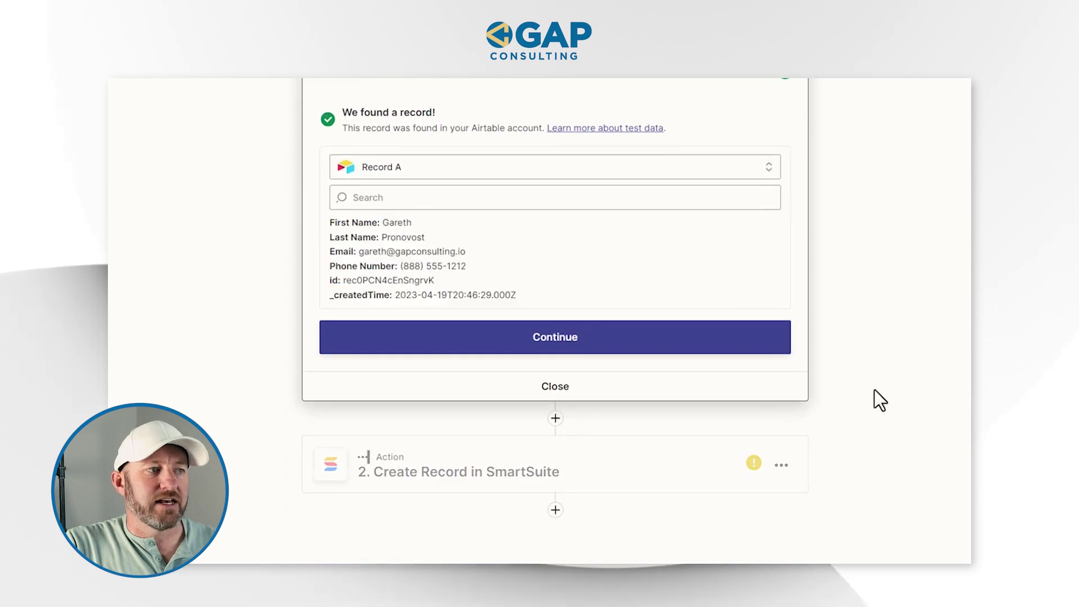
# - Reopen the Create Record in SmartSuite action's field settings
pyautogui.click(563, 482)
pyautogui.scroll(-3, 889, 409)
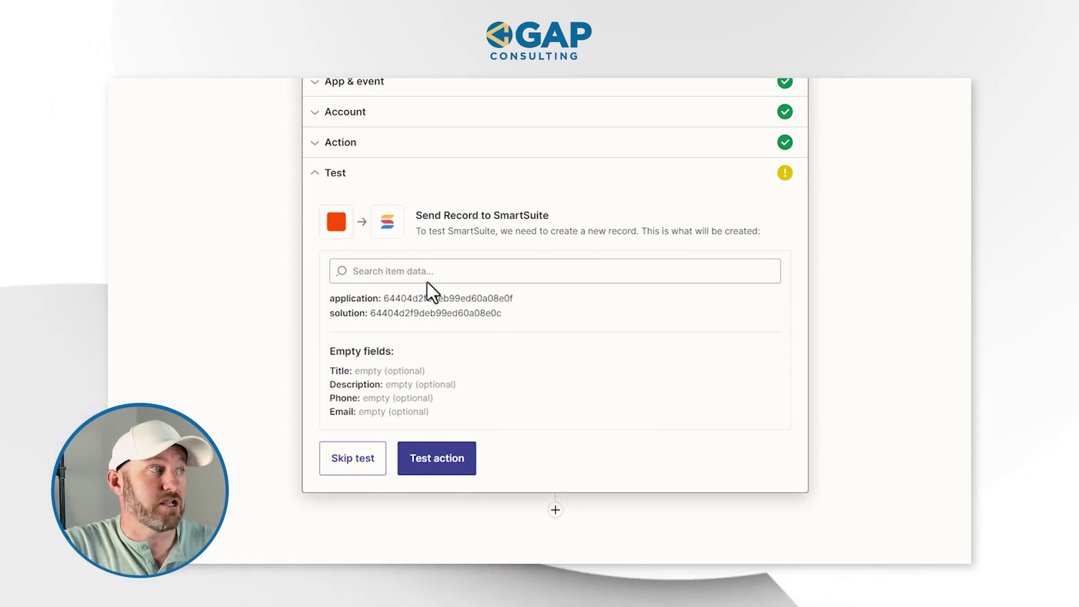
pyautogui.scroll(1, 348, 202)
pyautogui.click(346, 200)
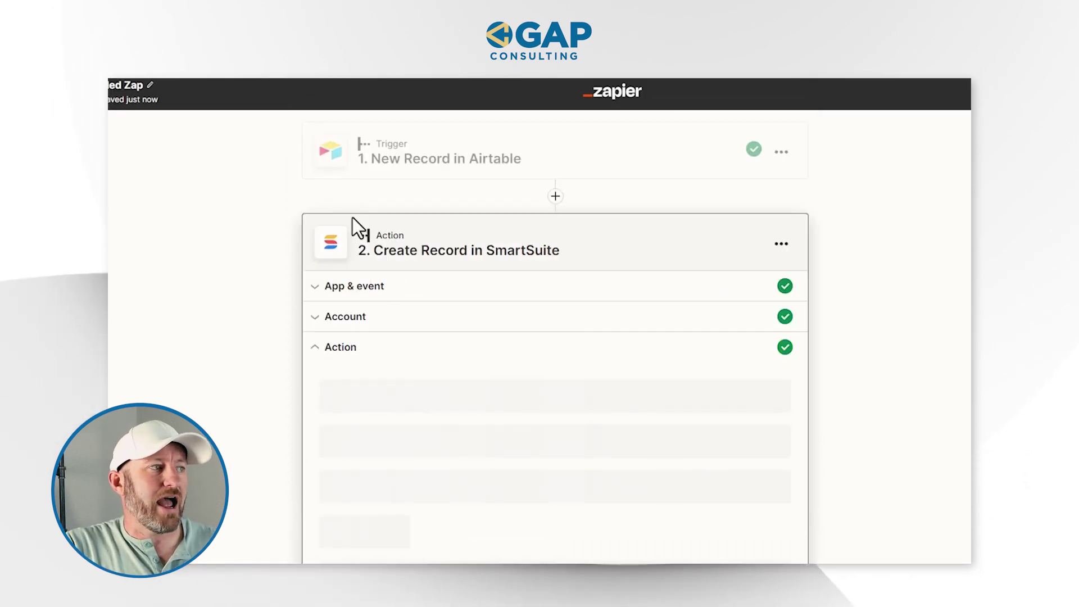
# - Map the action's Email field to the Airtable '1. Email' value
pyautogui.scroll(-4, 349, 373)
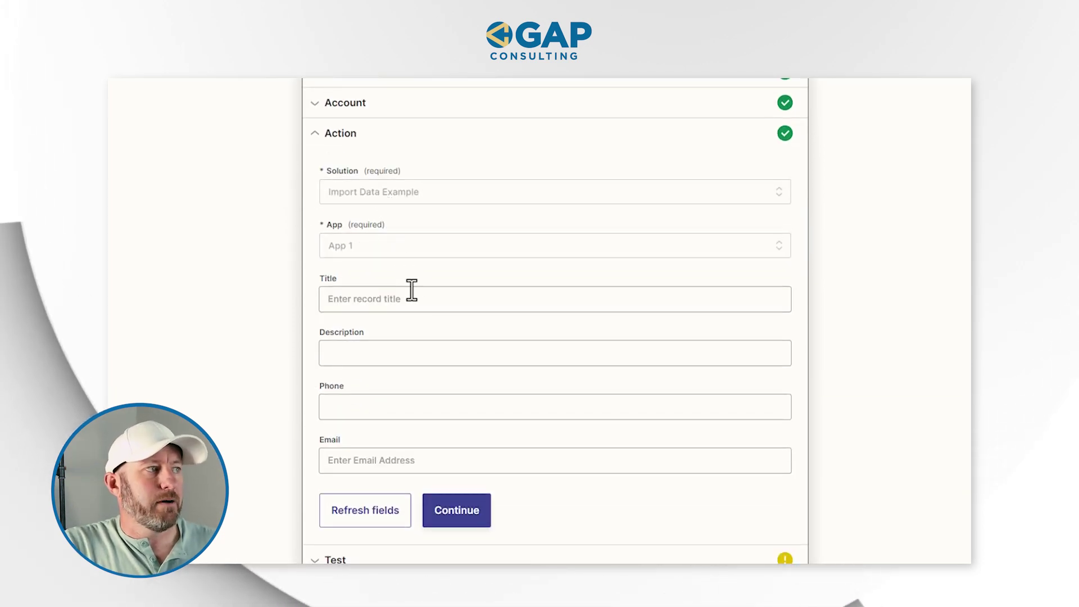
pyautogui.click(421, 462)
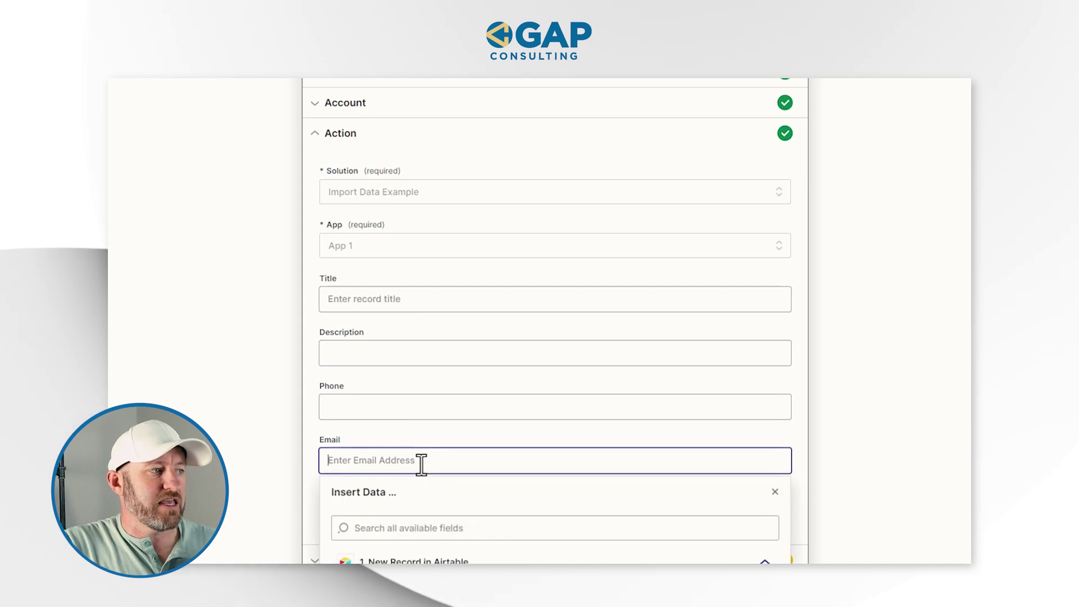
pyautogui.scroll(-3, 323, 409)
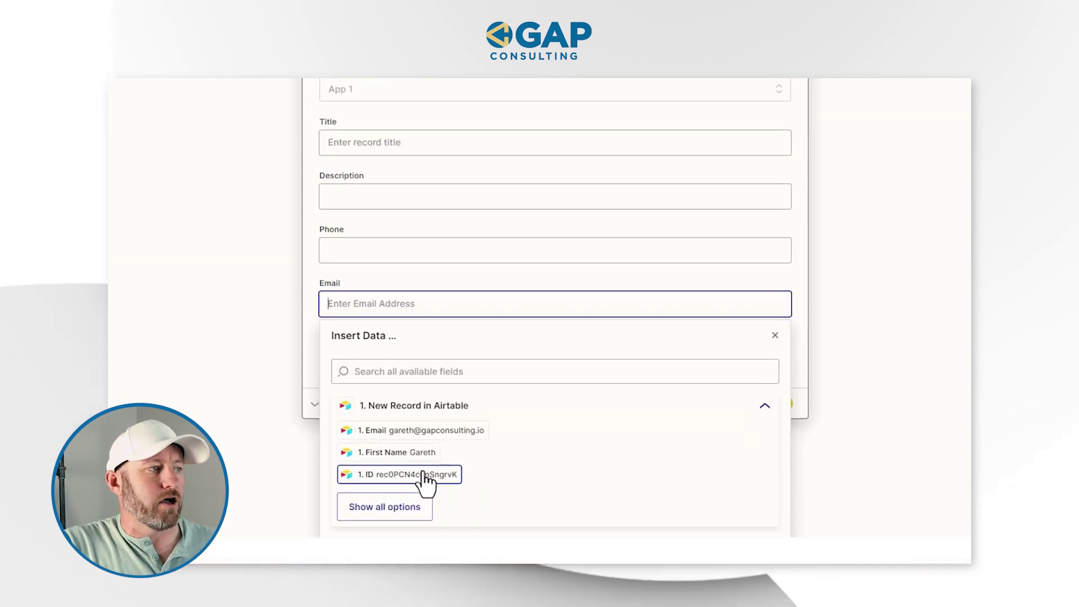
pyautogui.click(384, 507)
pyautogui.scroll(-1, 609, 356)
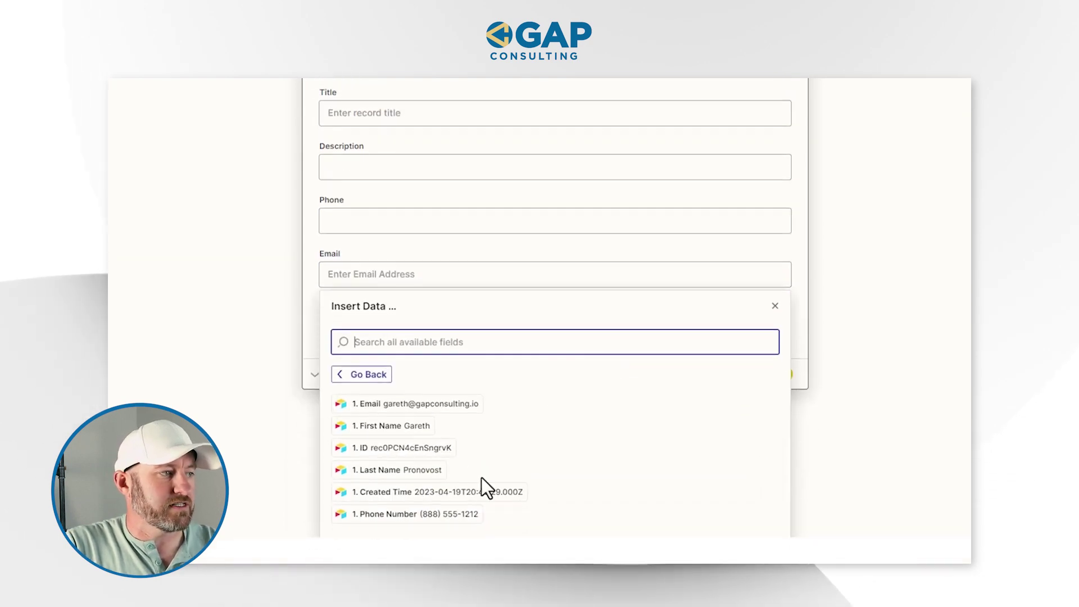
pyautogui.click(385, 403)
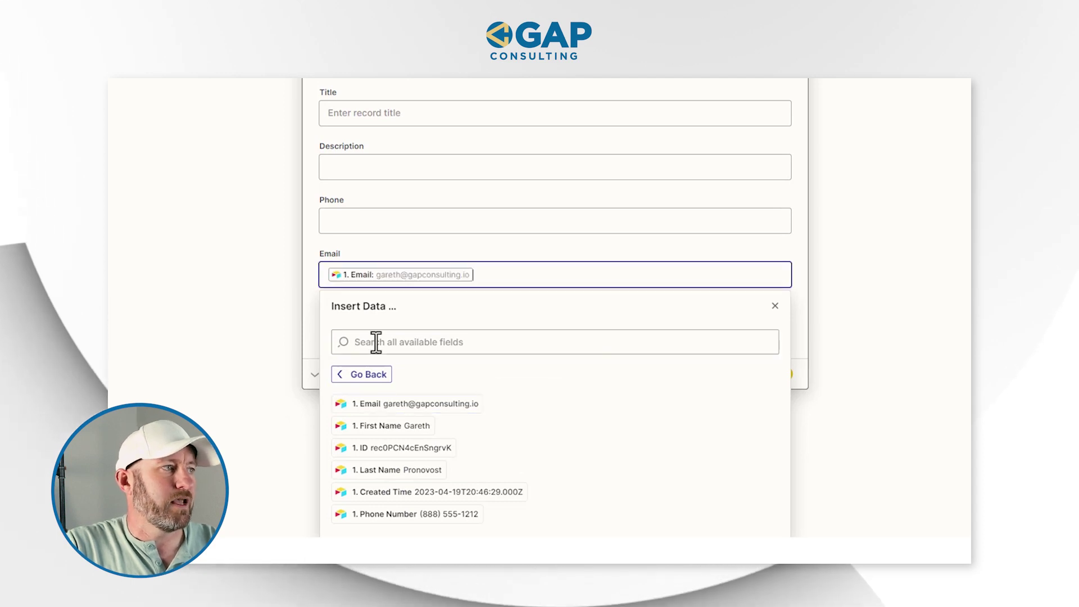
# - Map the Phone field to the Airtable '1. Phone Number' value
pyautogui.click(380, 221)
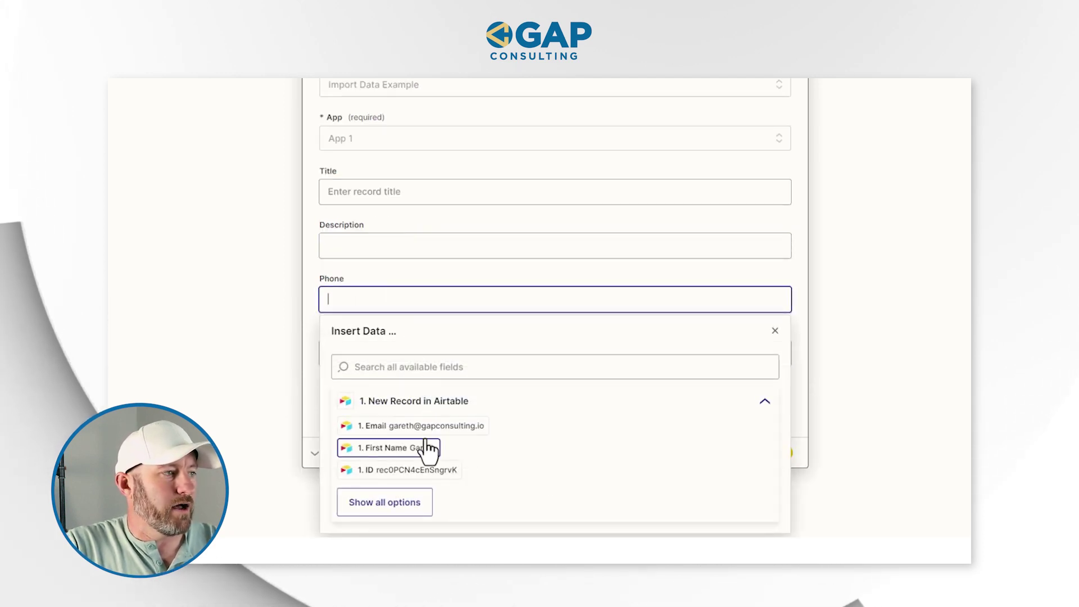
pyautogui.click(408, 507)
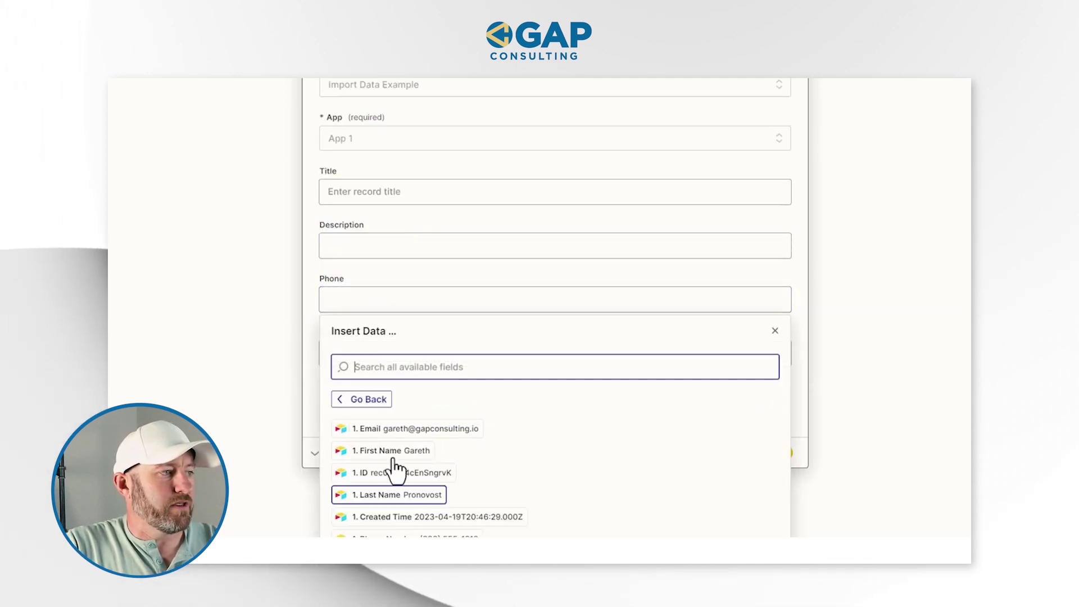
pyautogui.scroll(-1, 483, 483)
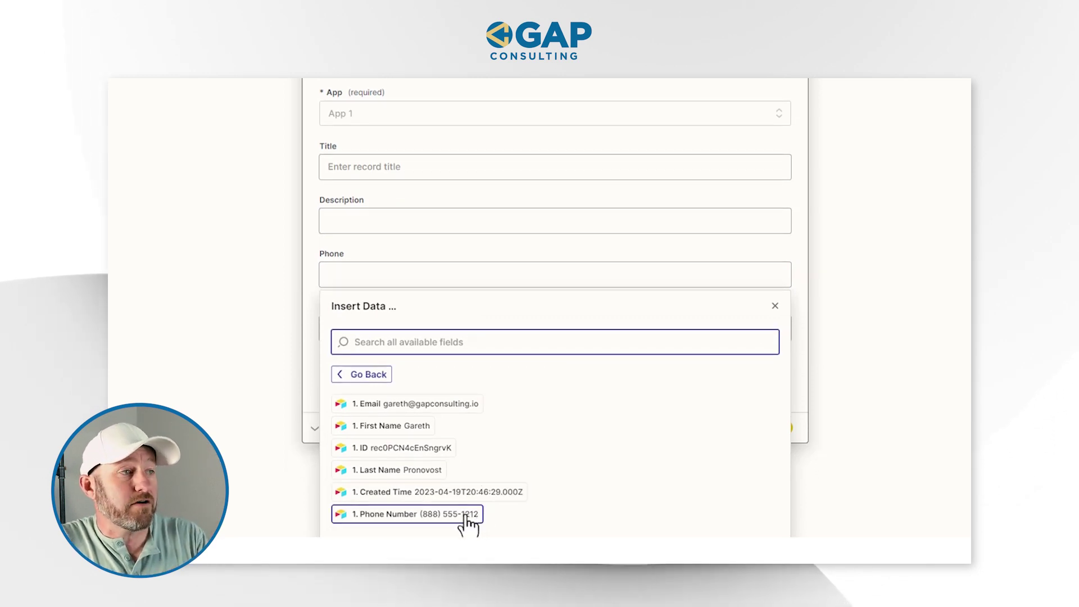
pyautogui.click(465, 517)
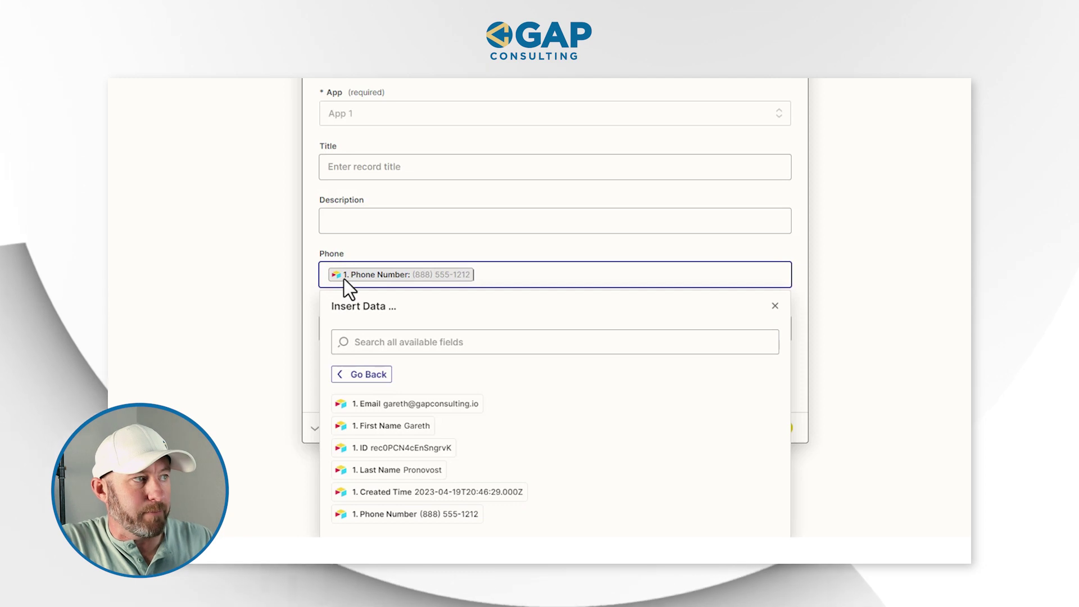
pyautogui.click(339, 264)
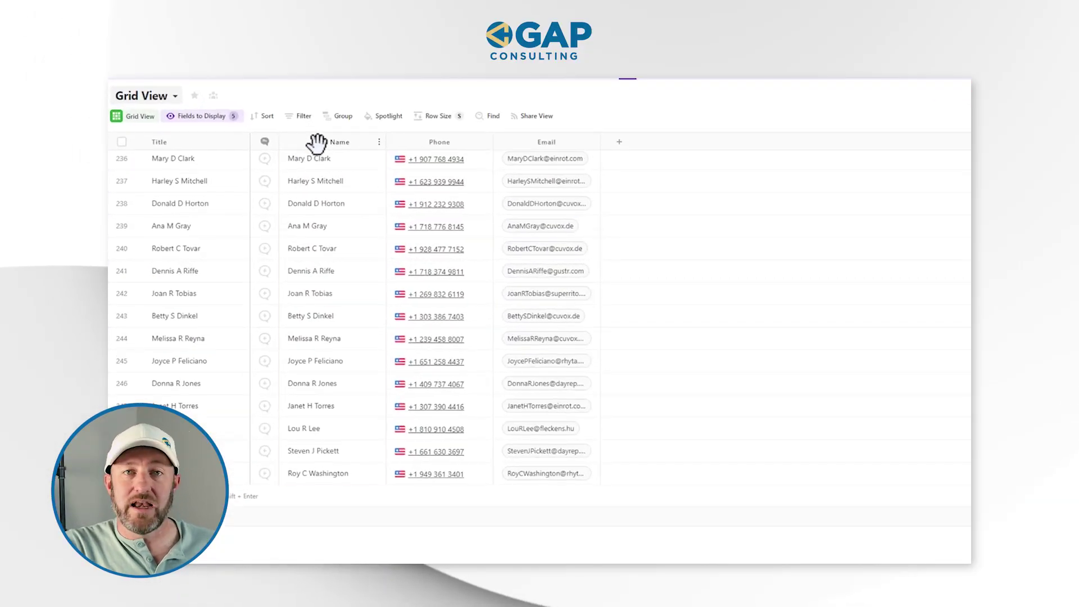
# - Add a single-line Text field named 'Full Name 2' to the contact grid
pyautogui.doubleClick(316, 144)
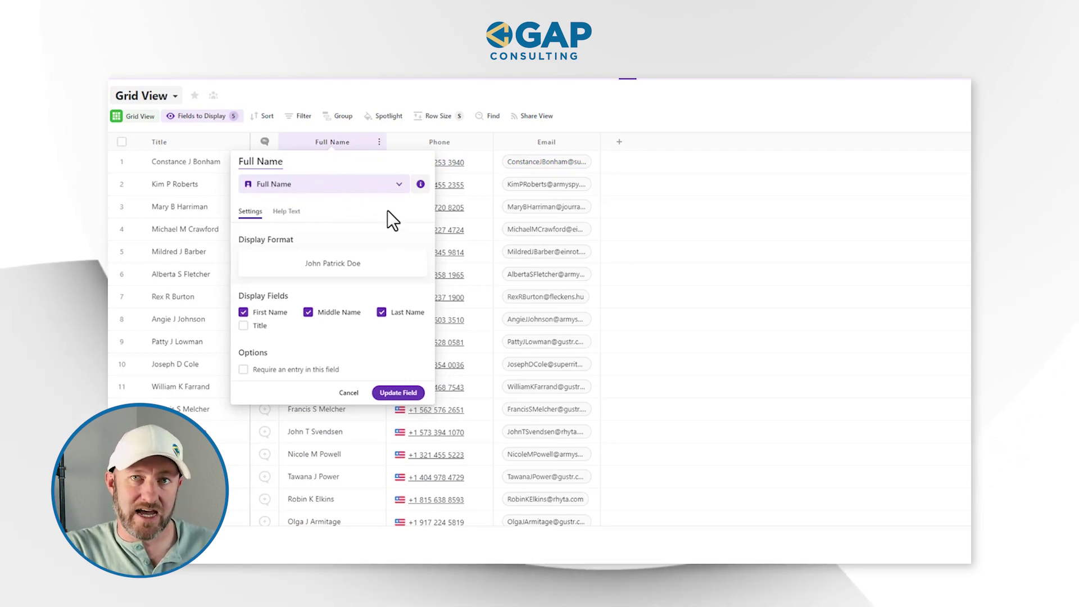
pyautogui.click(700, 121)
pyautogui.click(620, 142)
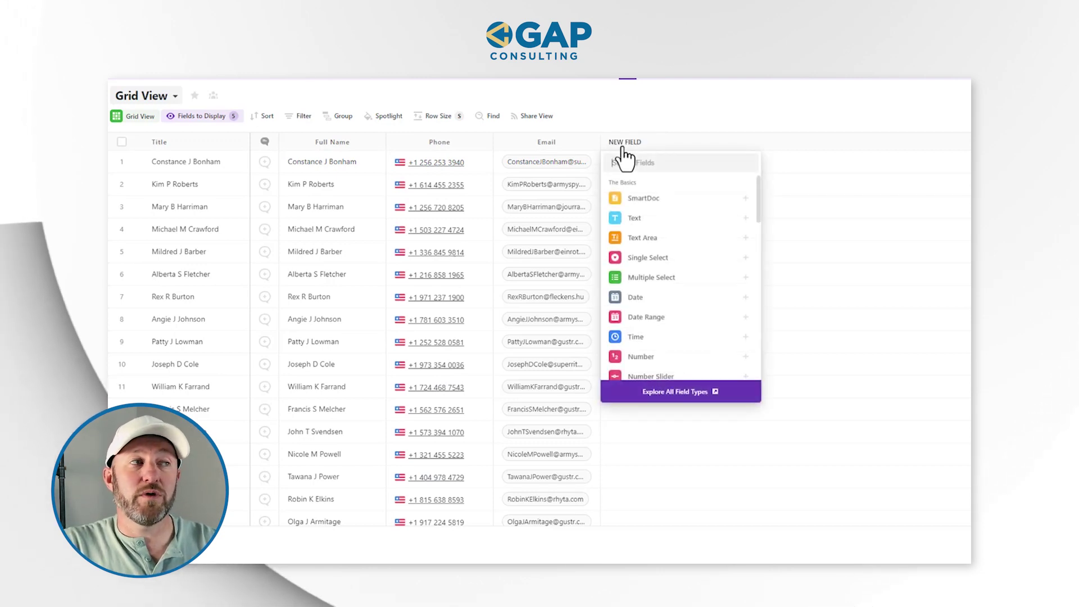
pyautogui.write('tex')
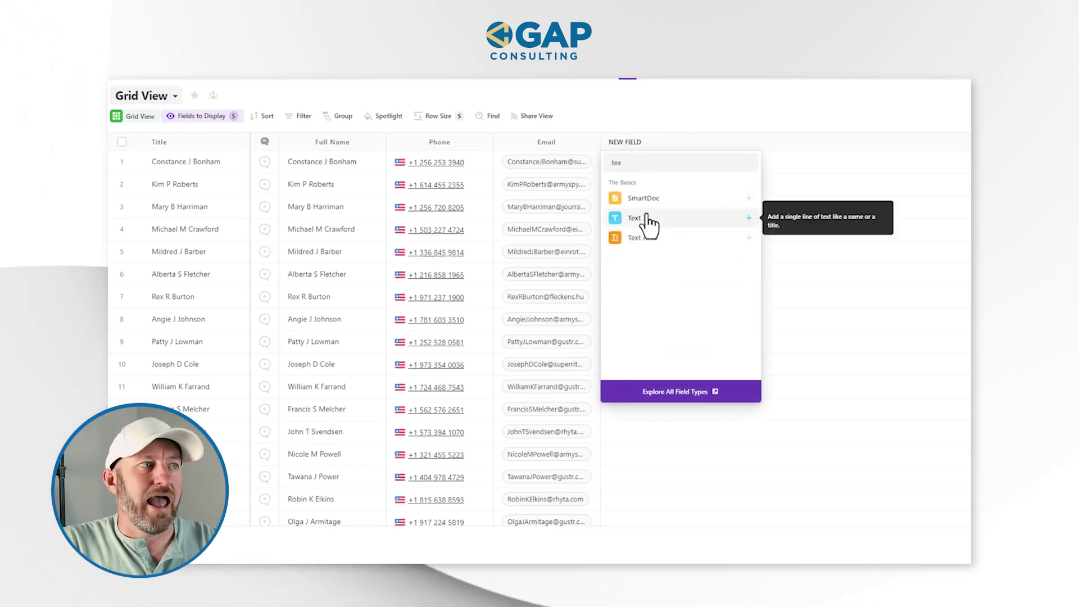
pyautogui.click(650, 224)
pyautogui.doubleClick(612, 163)
pyautogui.write('Fu')
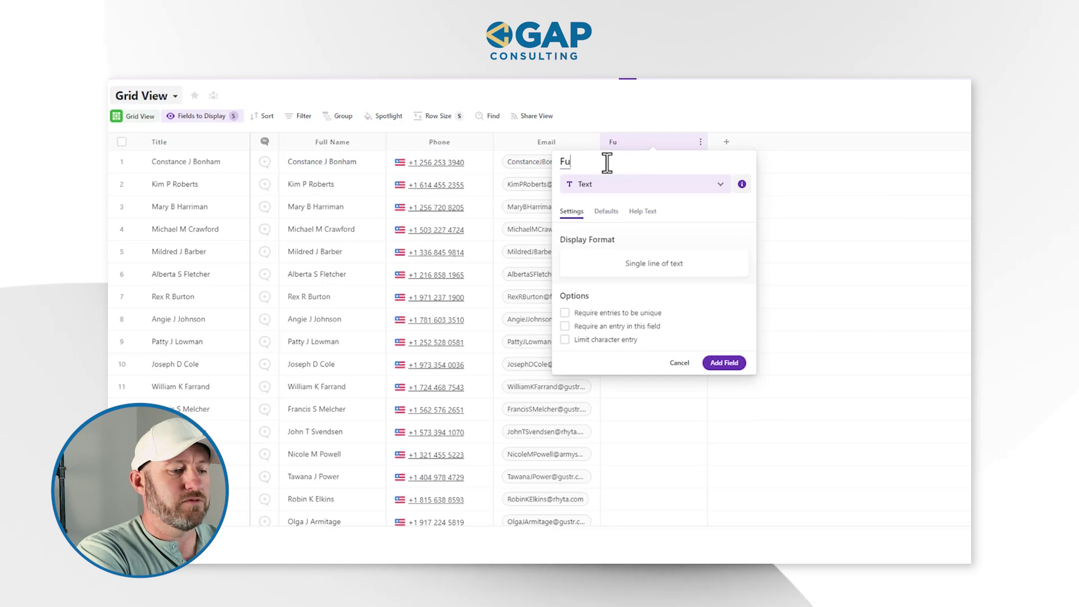
pyautogui.write('ll Name 2')
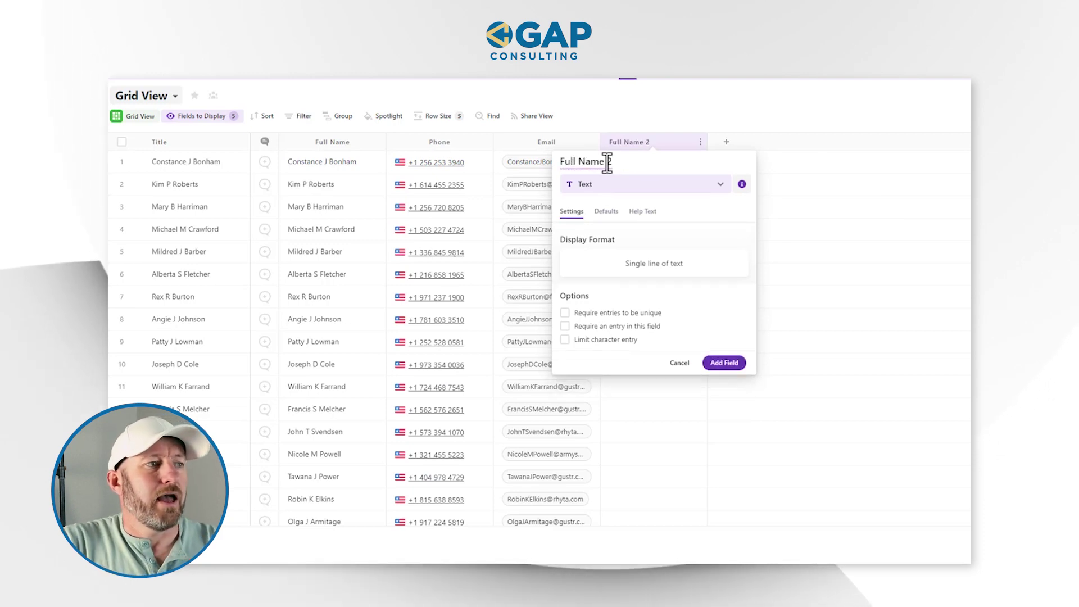
pyautogui.click(723, 363)
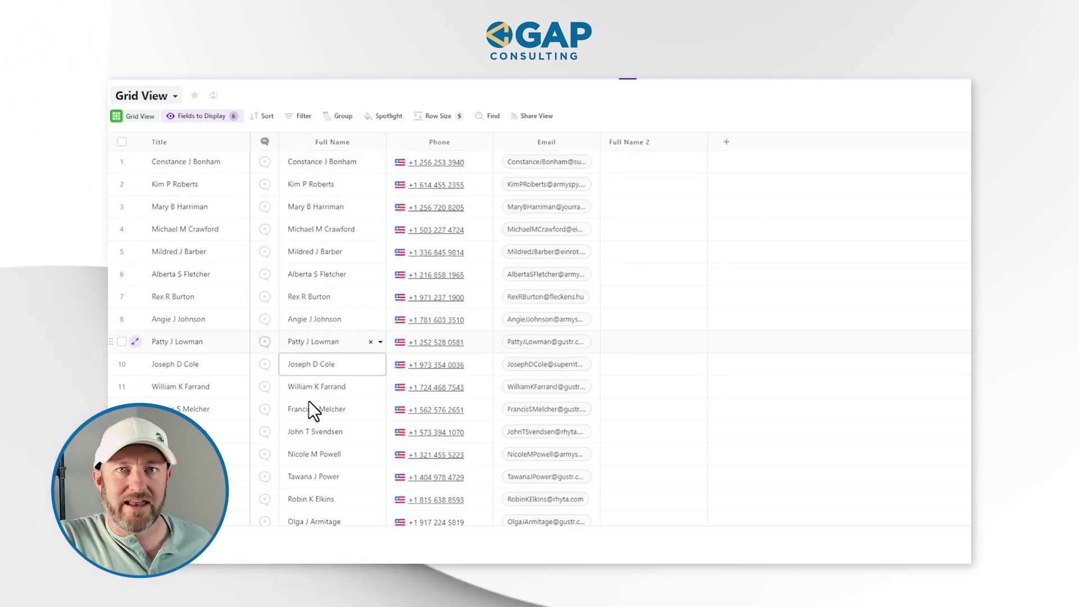
pyautogui.click(661, 137)
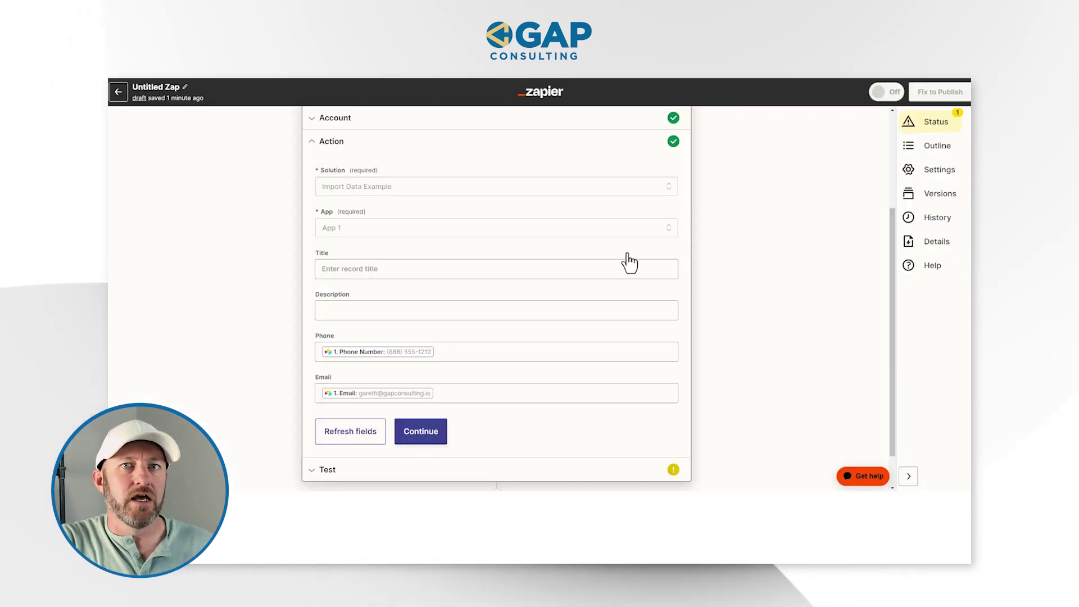
# - Refresh the action fields and map Full Name 2 to Airtable First Name plus Last Name
pyautogui.click(351, 433)
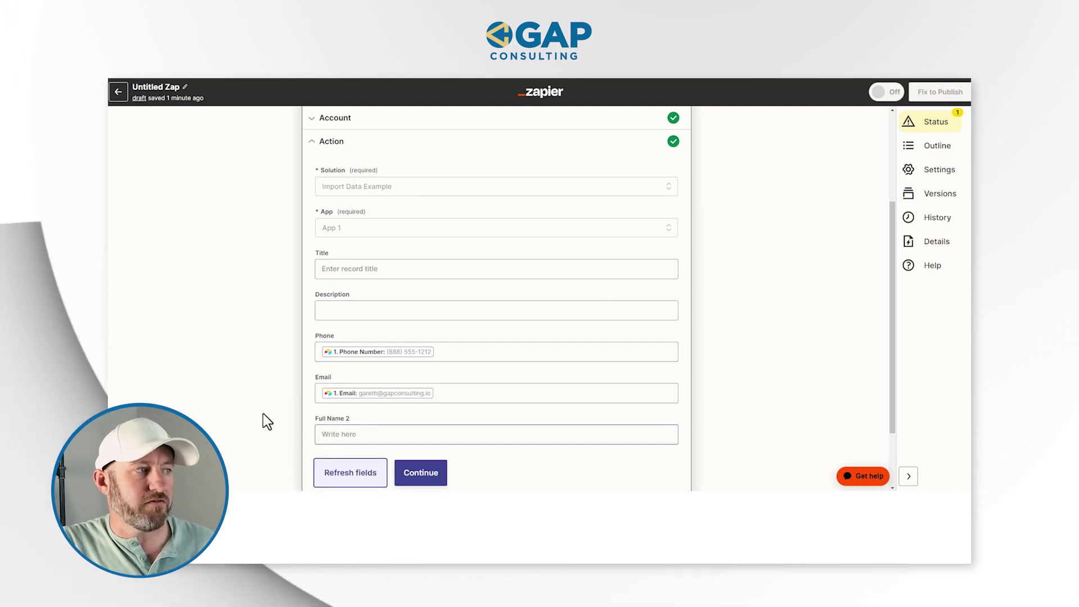
pyautogui.click(357, 435)
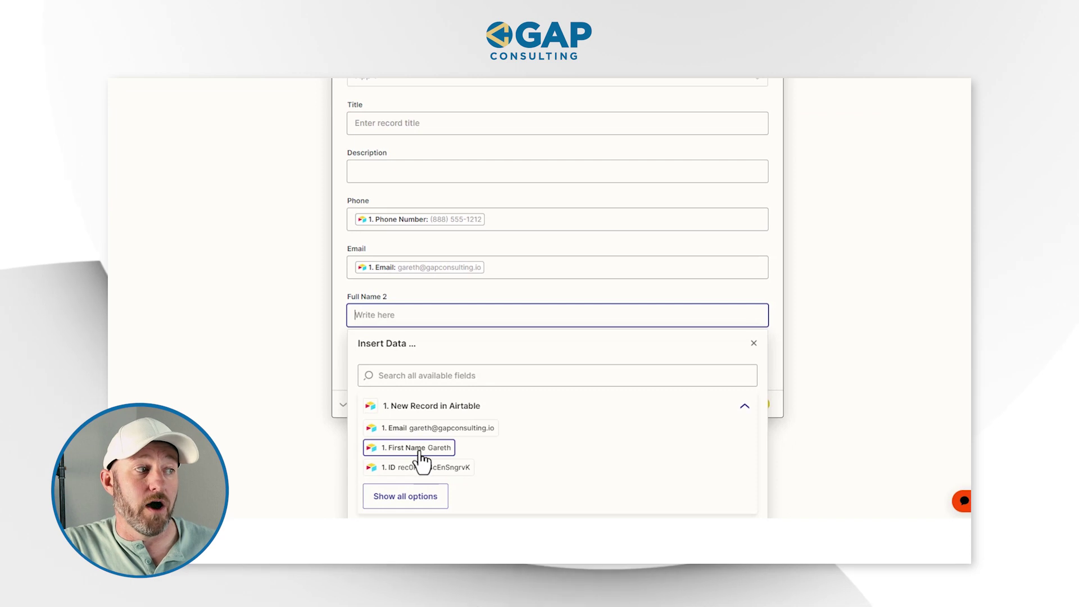
pyautogui.click(419, 452)
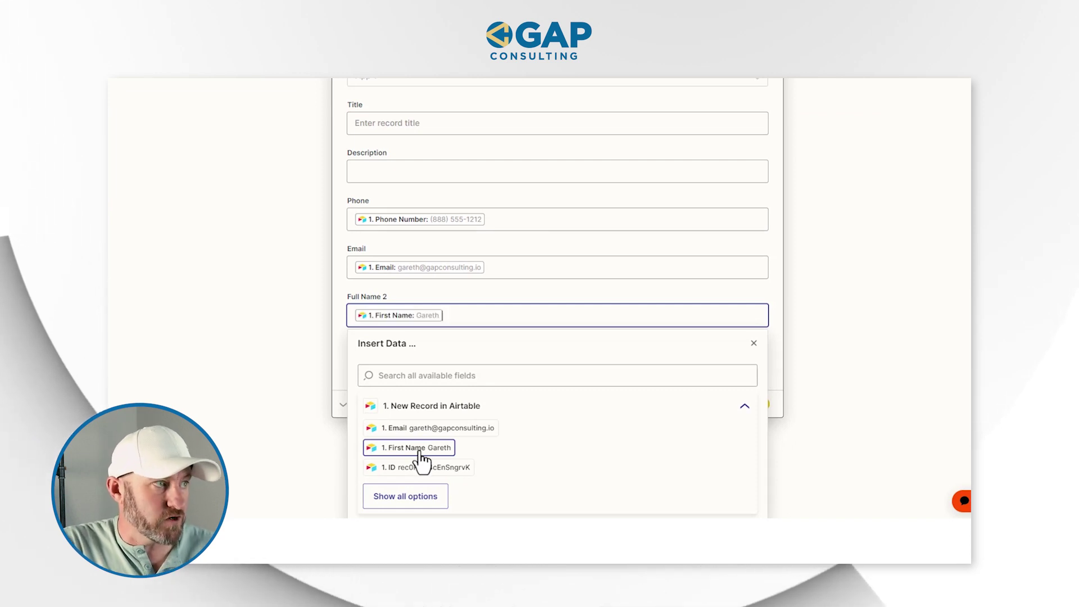
pyautogui.click(410, 499)
pyautogui.click(445, 459)
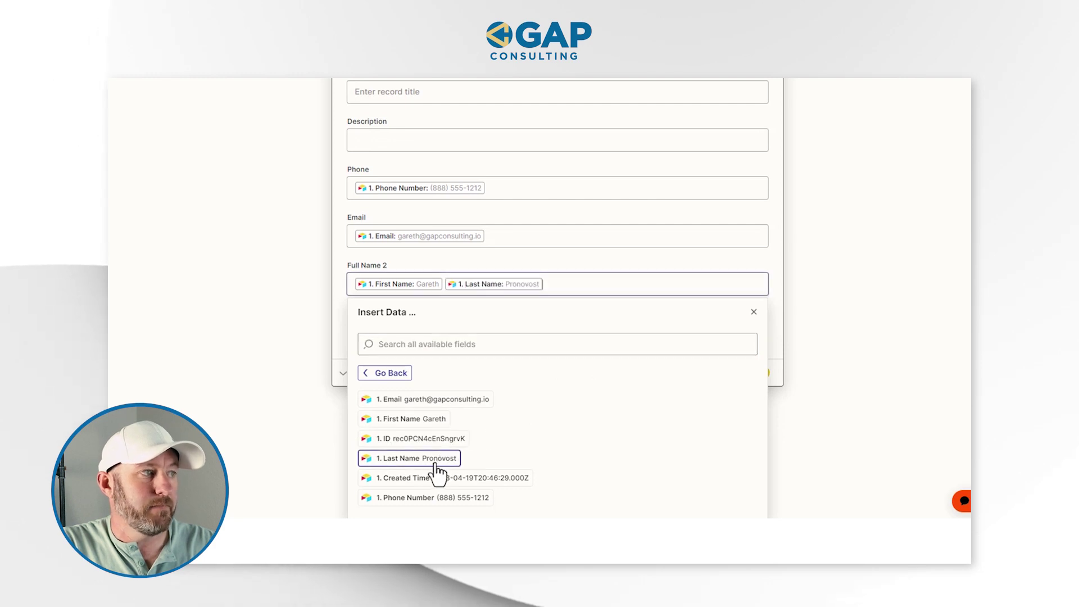
pyautogui.click(247, 345)
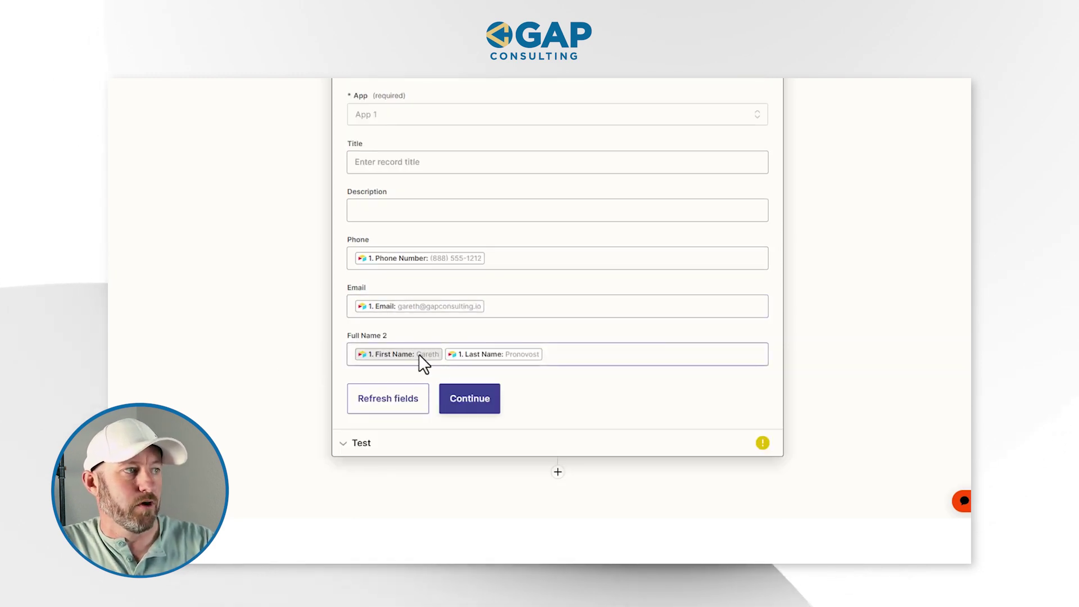
pyautogui.click(443, 354)
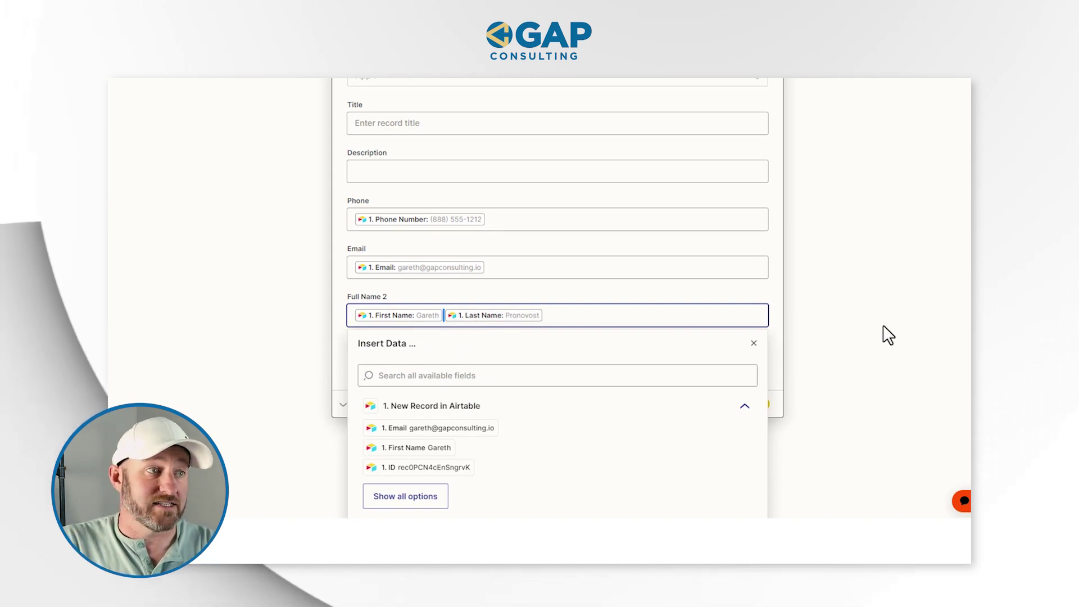
pyautogui.click(878, 339)
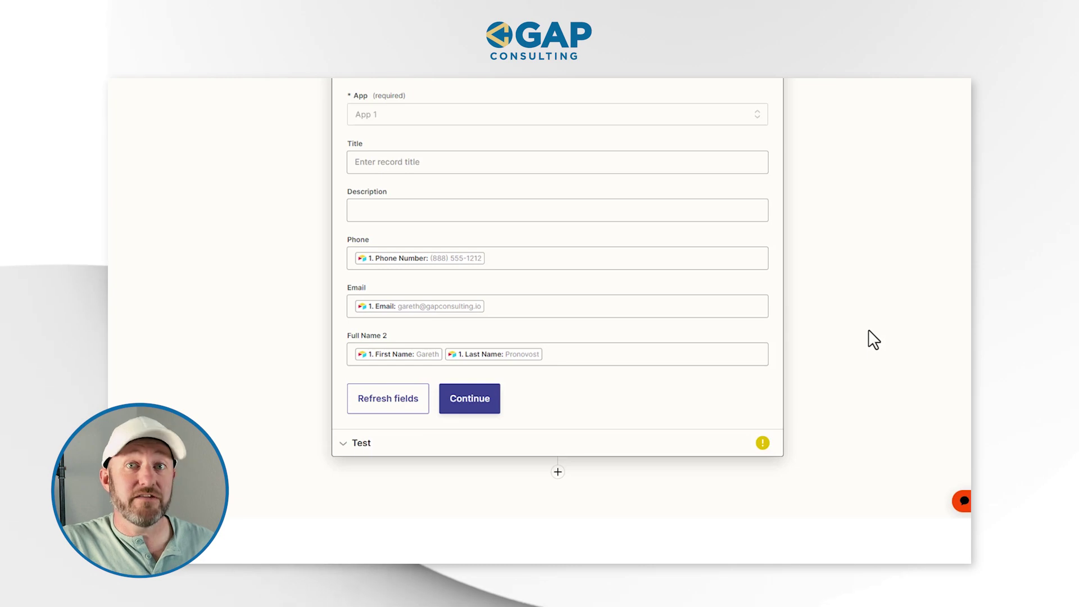
# - Continue to testing and send a test record to SmartSuite
pyautogui.click(470, 399)
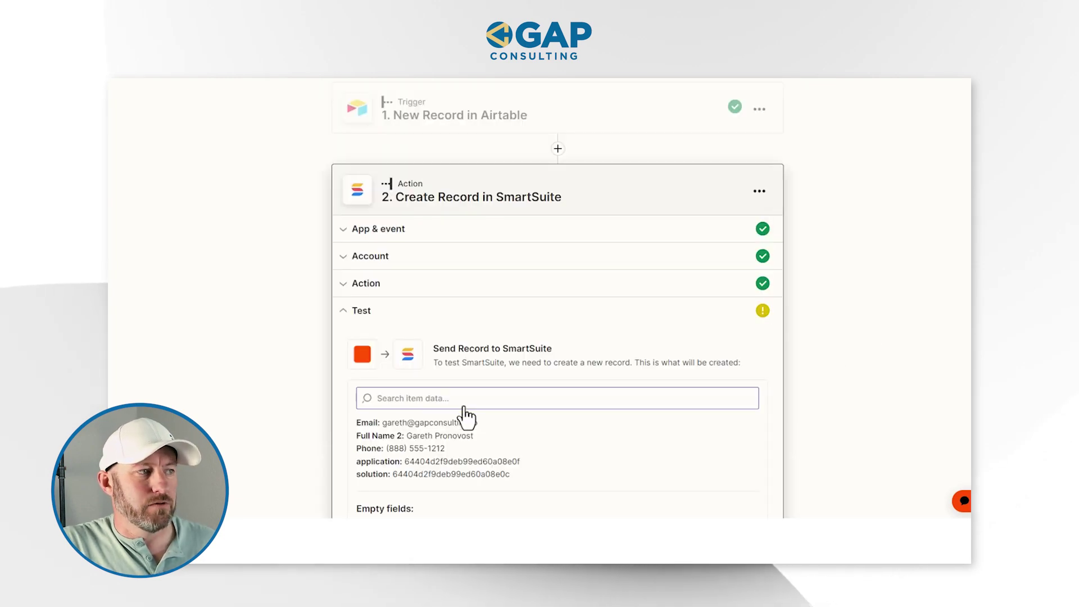
pyautogui.scroll(-3, 787, 388)
pyautogui.click(440, 433)
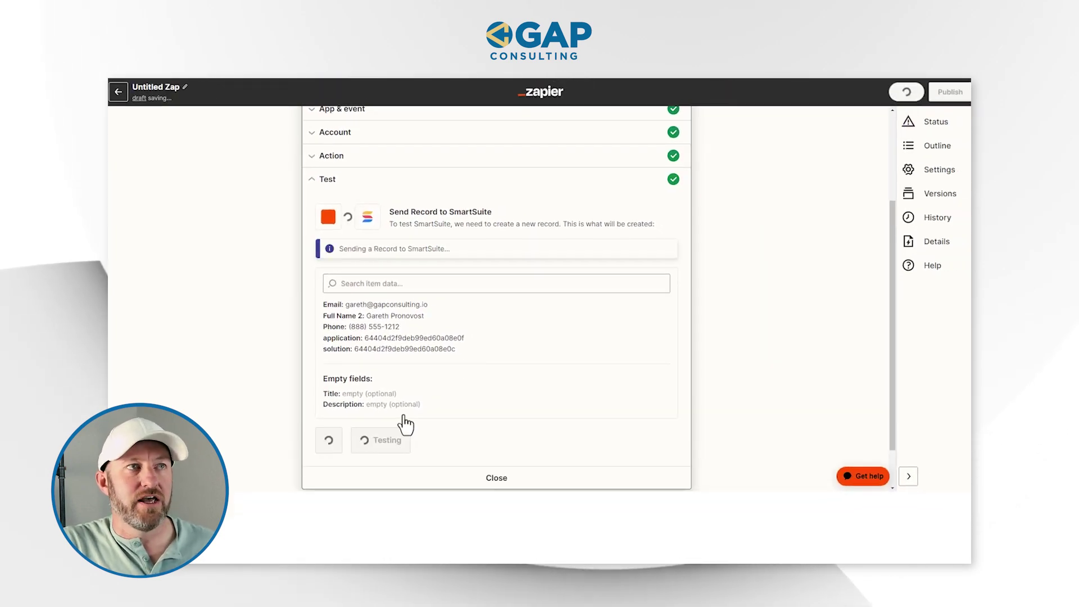
pyautogui.click(625, 79)
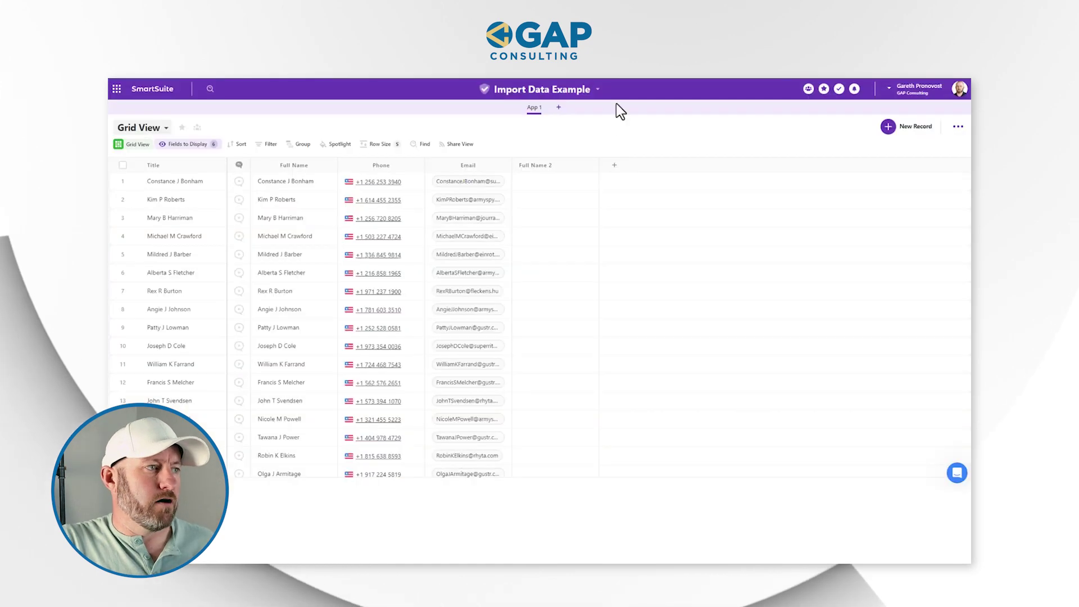
# - Scroll to the grid's bottom and check the new row's Full Name 2 value
pyautogui.scroll(-20, 515, 358)
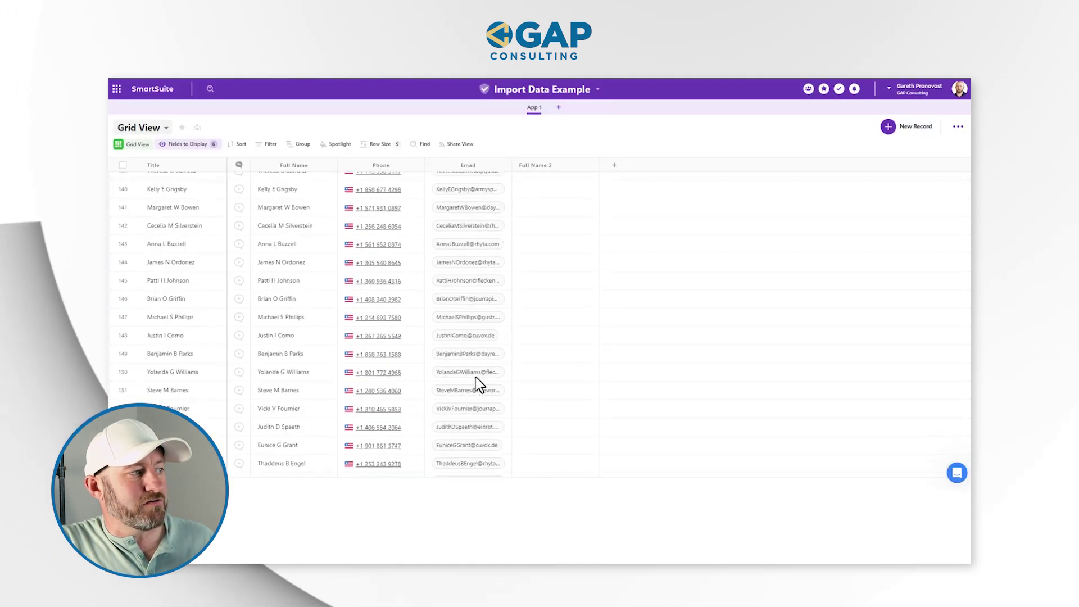
pyautogui.scroll(-15, 476, 387)
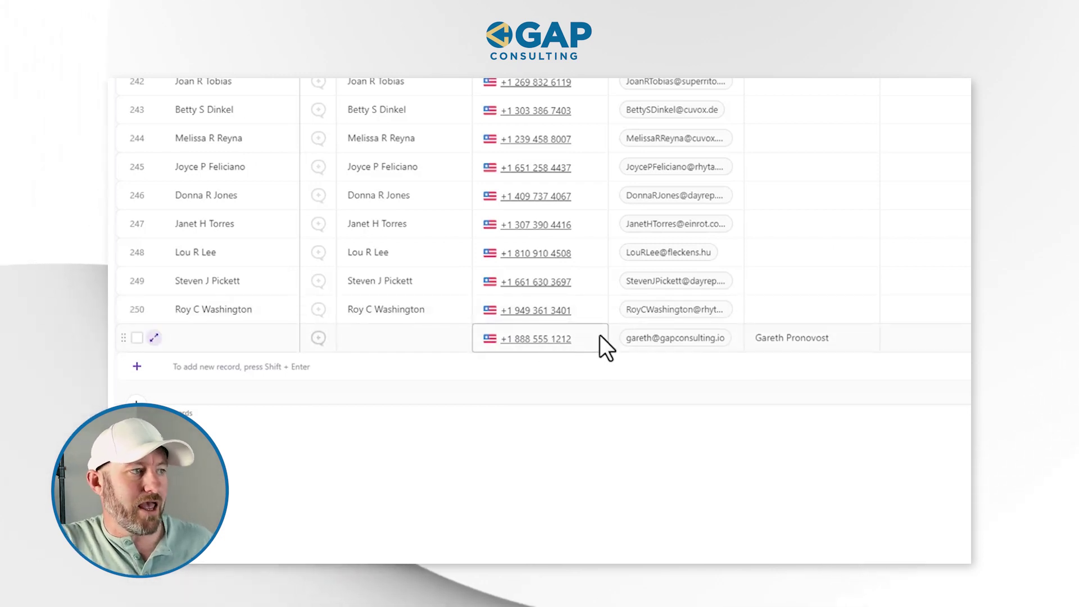
pyautogui.click(797, 339)
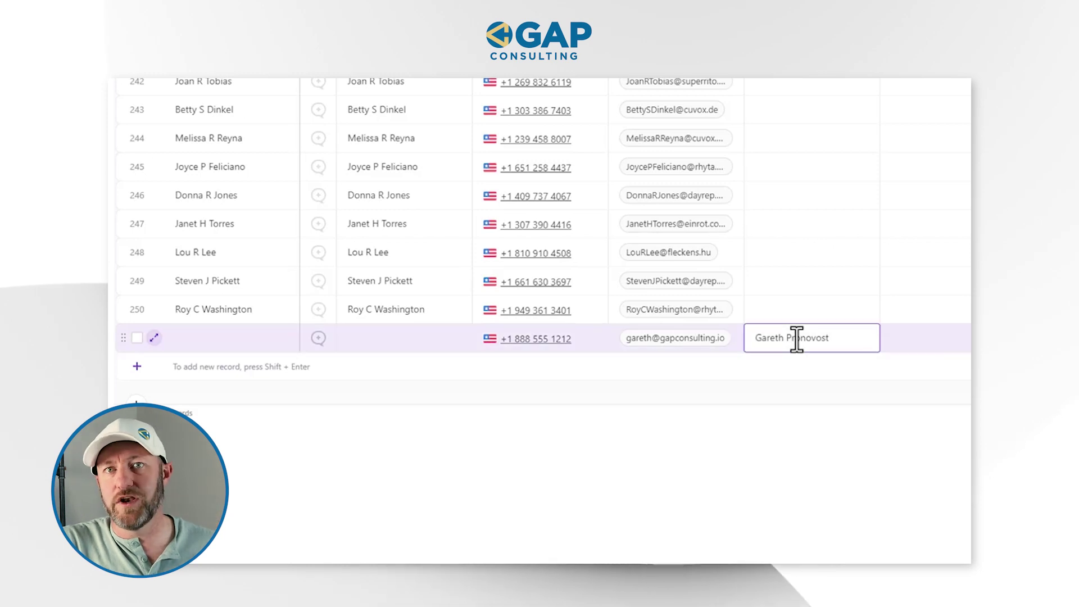